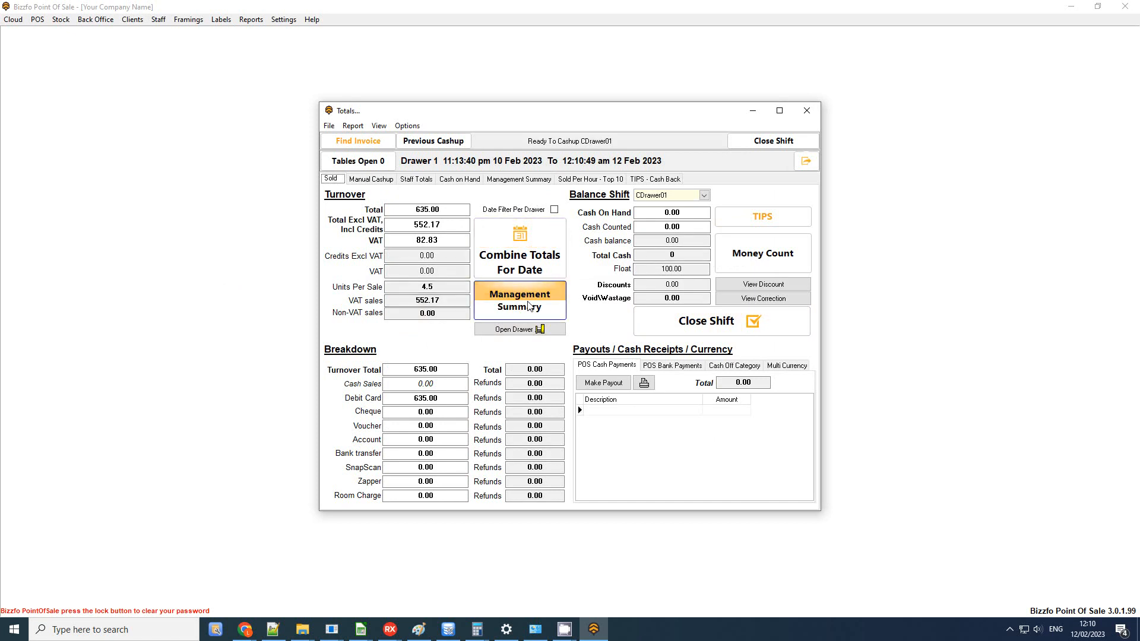
Open the Management Summary and refresh the movement summary for the single day 12/02/2023.
click(540, 308)
click(477, 224)
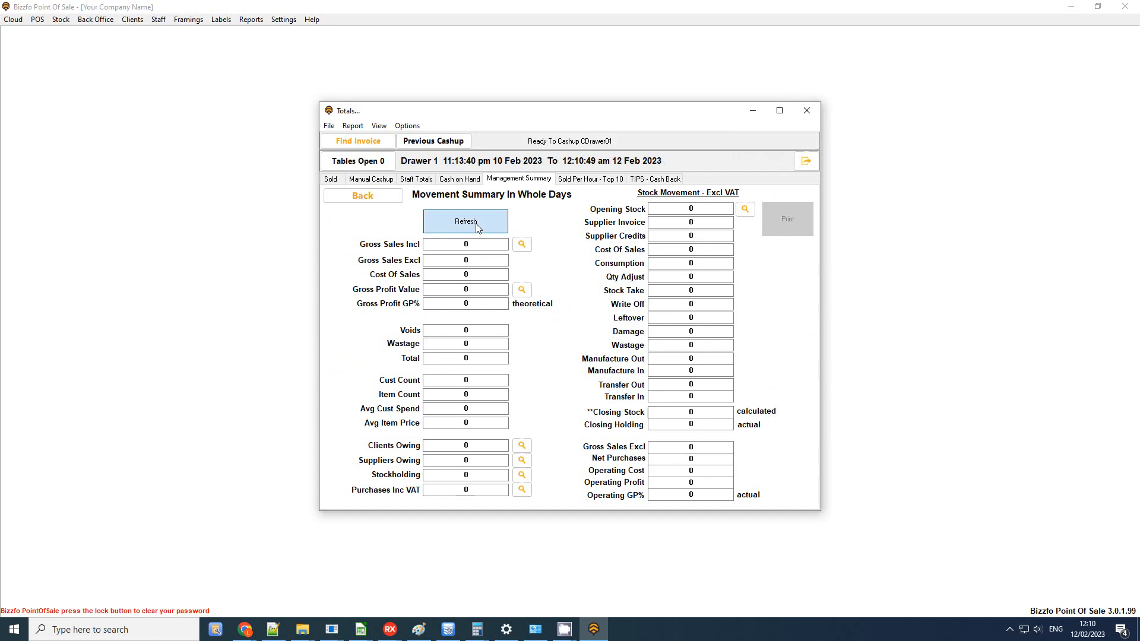
click(612, 243)
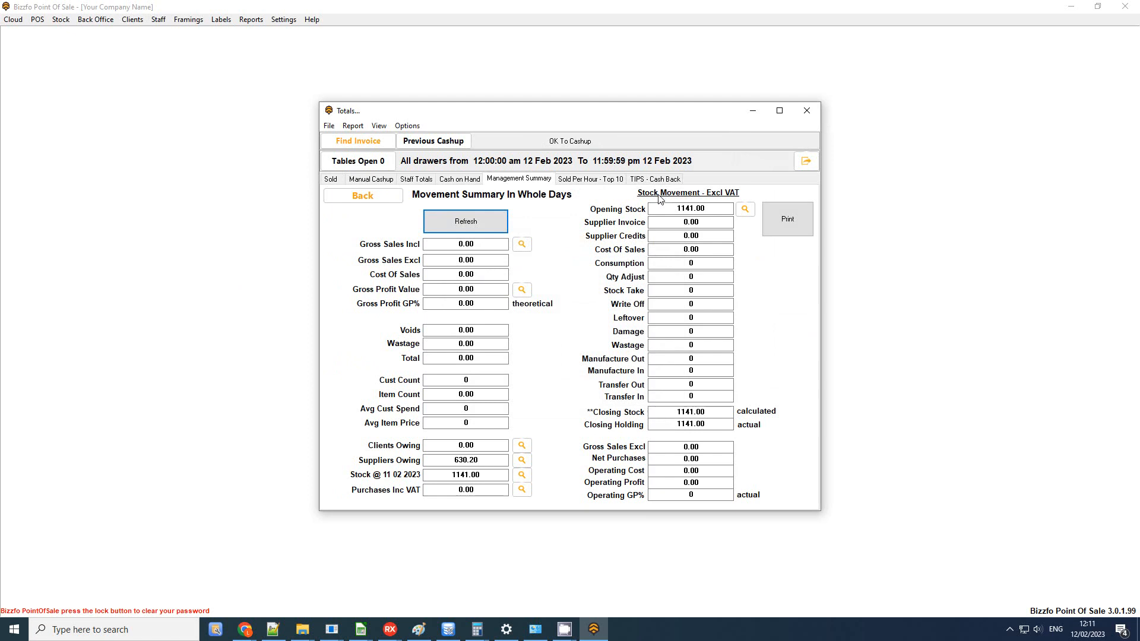
Compare the opening stock with the closing holding and calculated closing stock for the day.
click(707, 209)
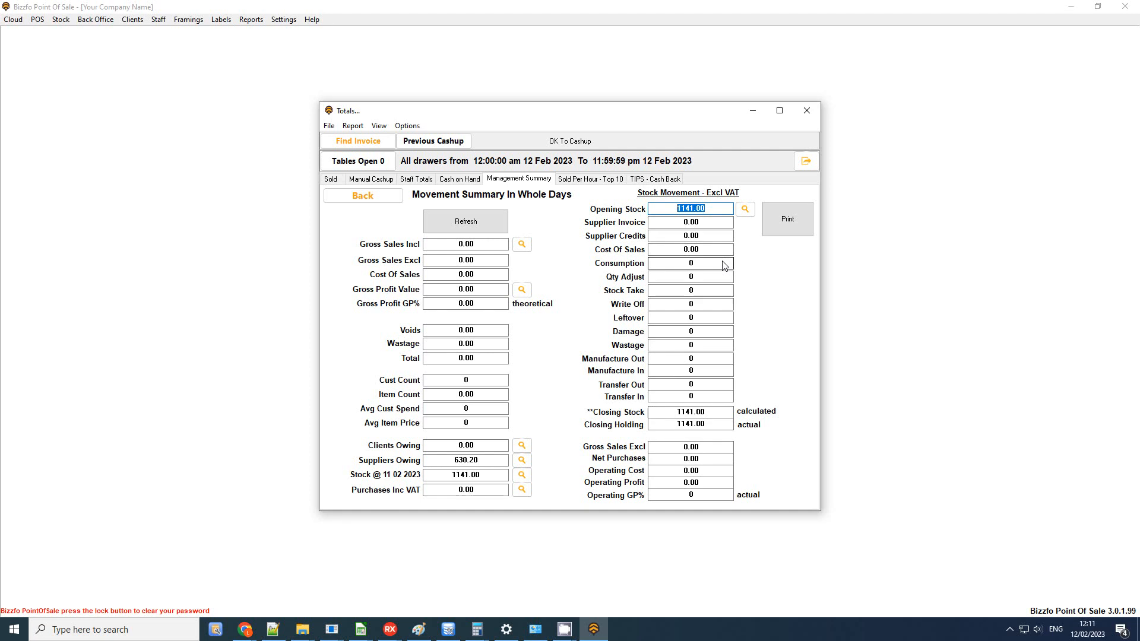
click(704, 422)
click(709, 414)
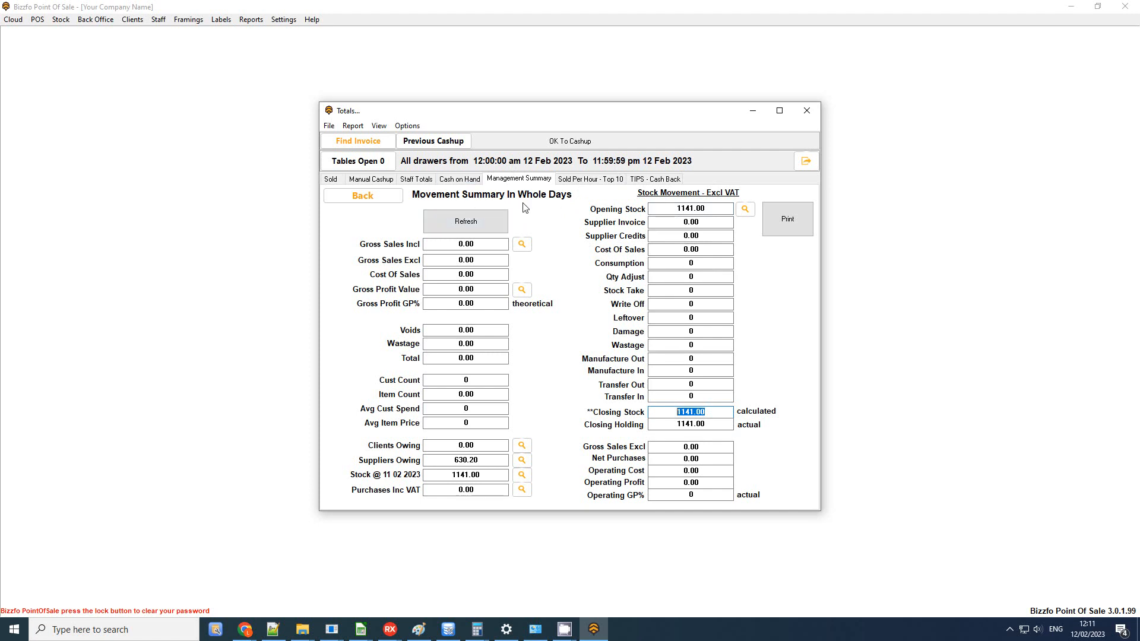
Refresh the movement summary for the period from 30/01/2023 to 12/02/2023.
click(500, 228)
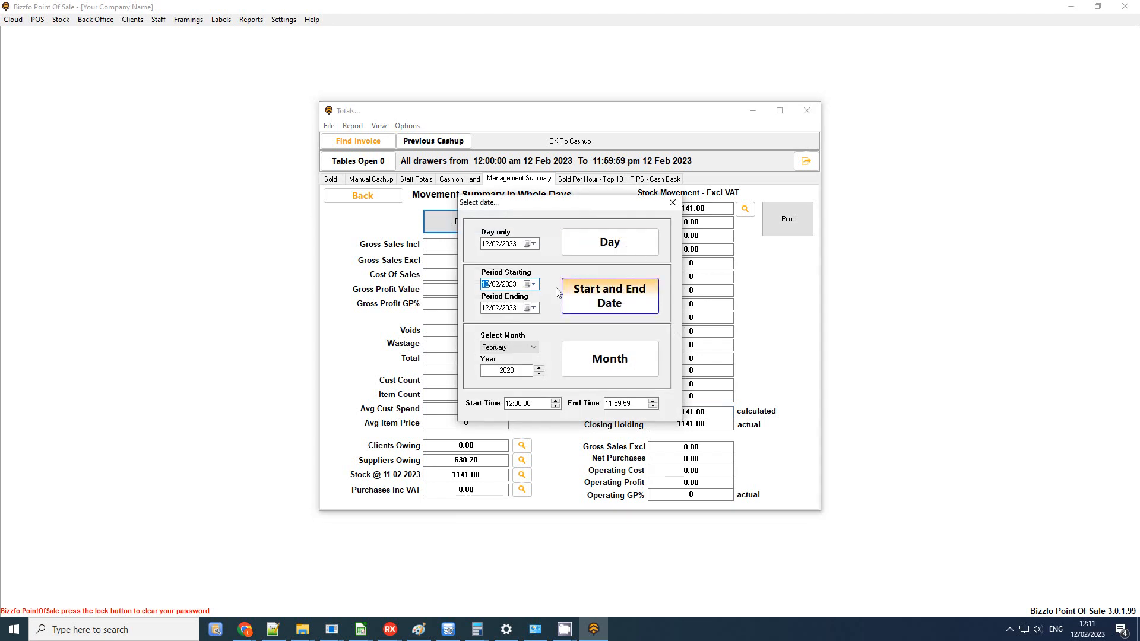
click(534, 285)
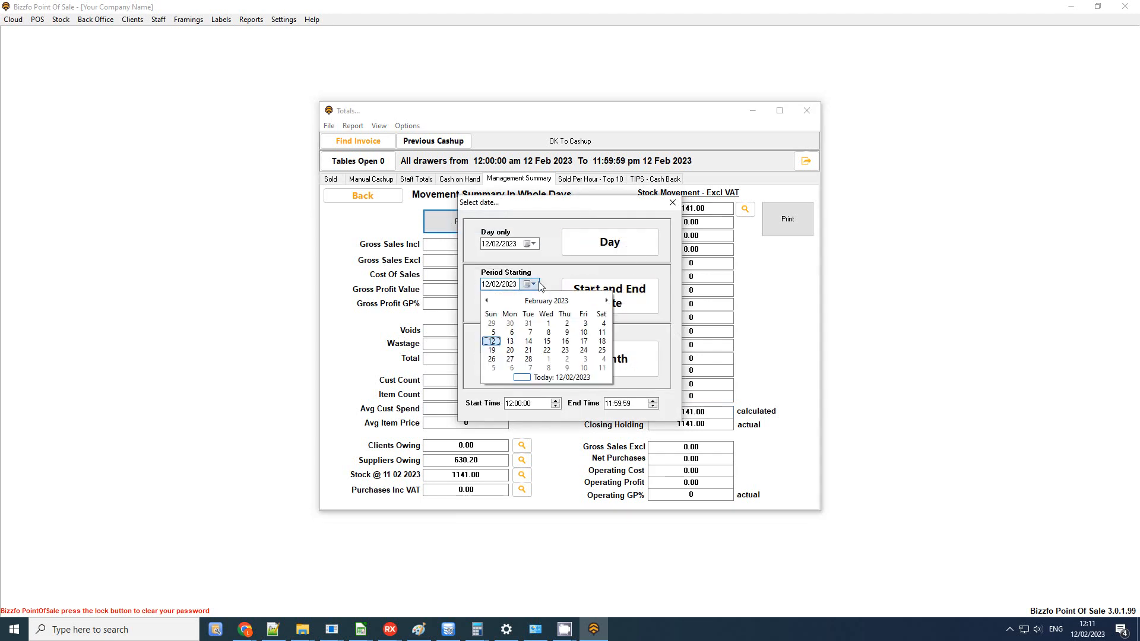
click(509, 323)
click(594, 291)
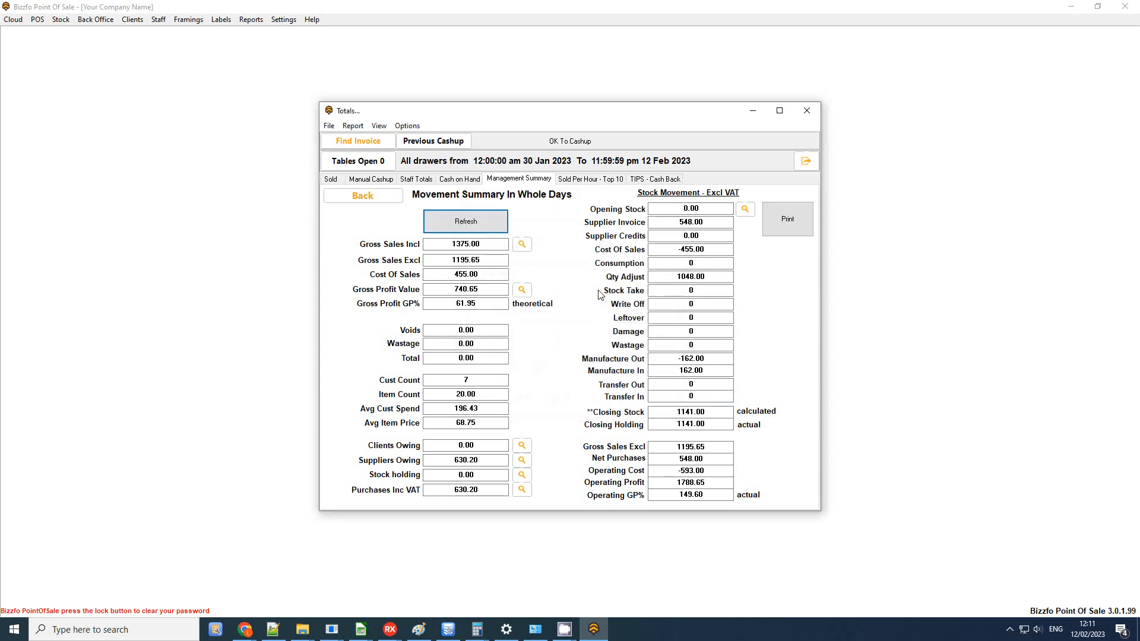
Examine the period's closing holding, gross sales, theoretical gross profit GP%, actual operating GP% and quantity adjustment.
click(727, 425)
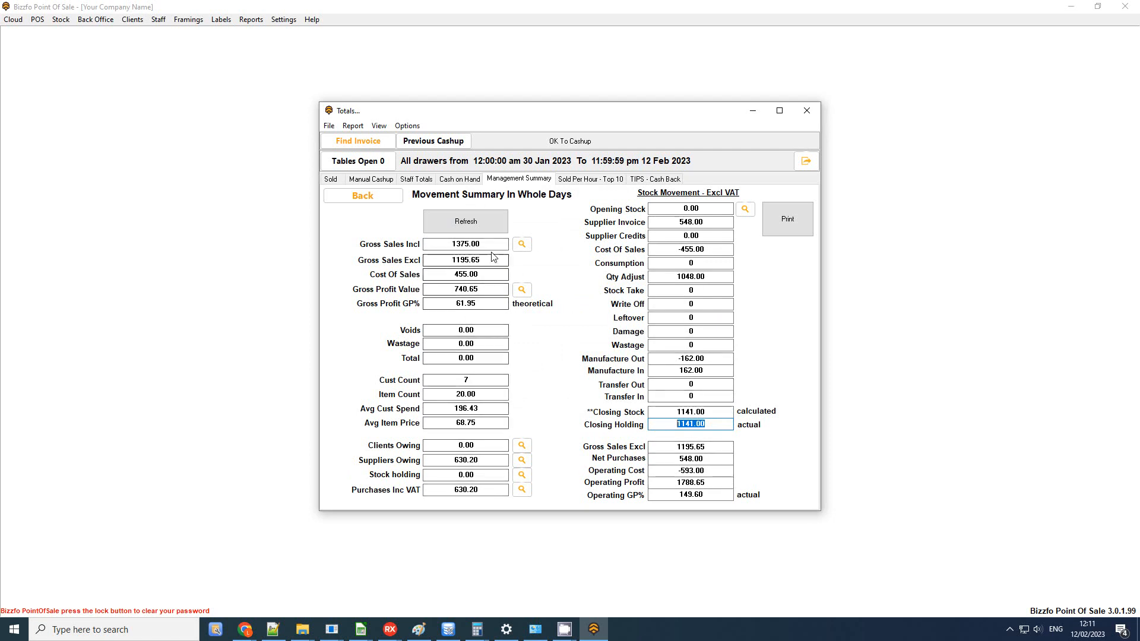
key(Tab)
key(Tab)
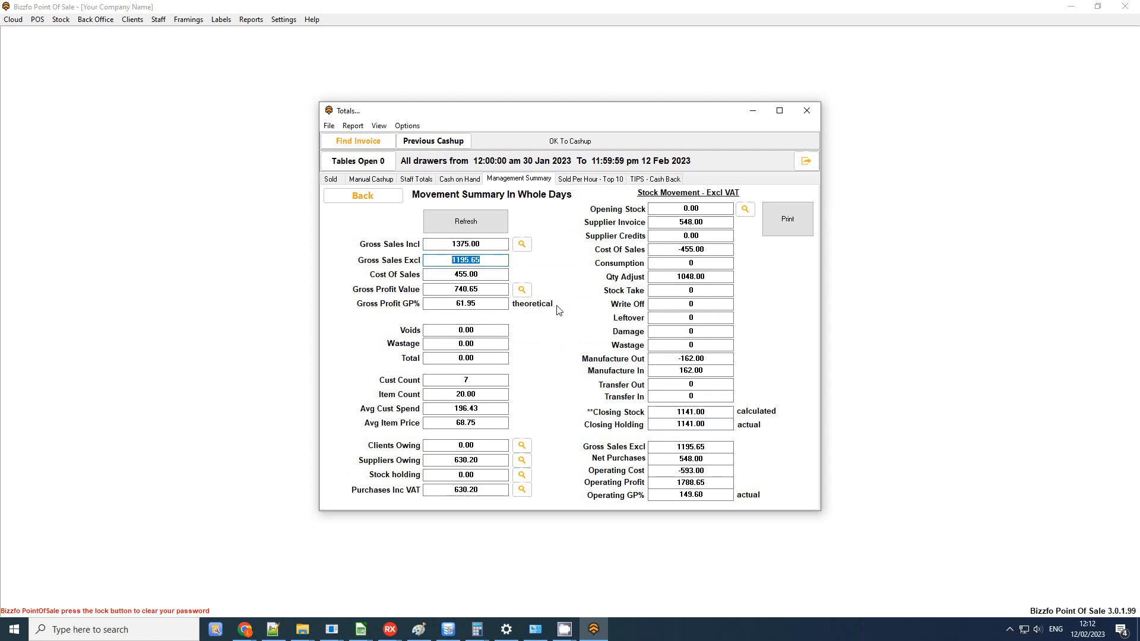
click(439, 304)
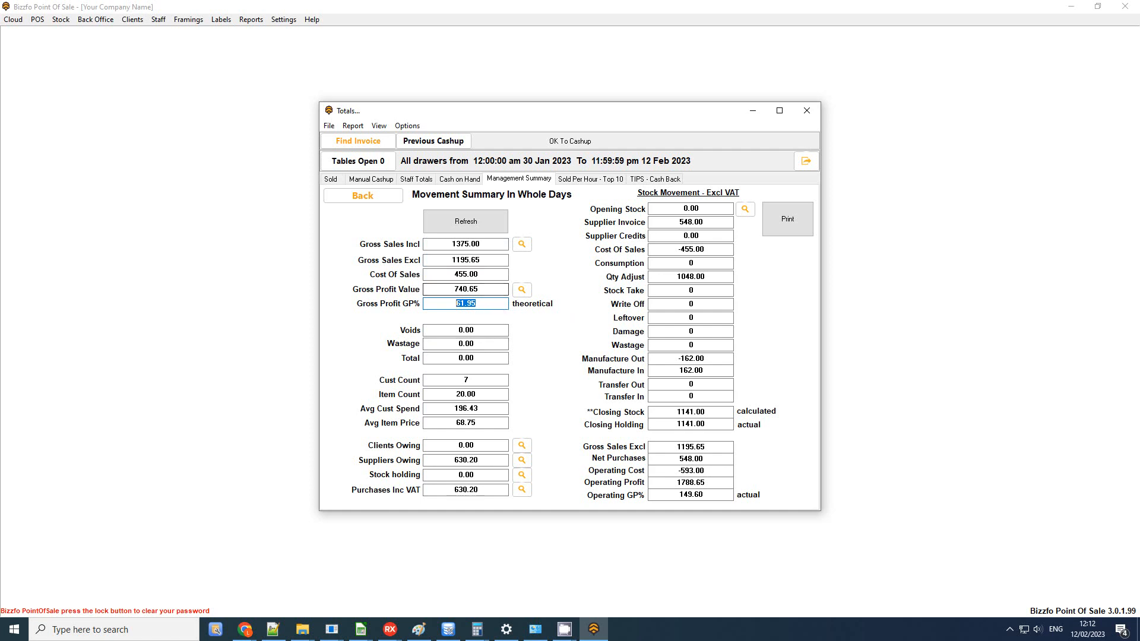
click(21, 242)
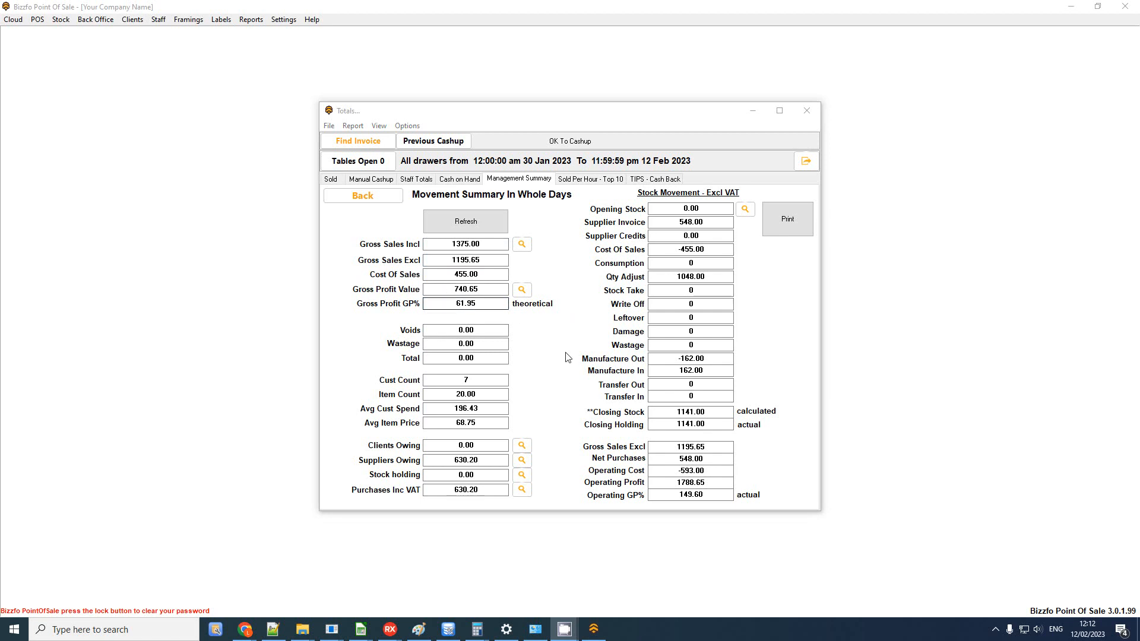
click(657, 498)
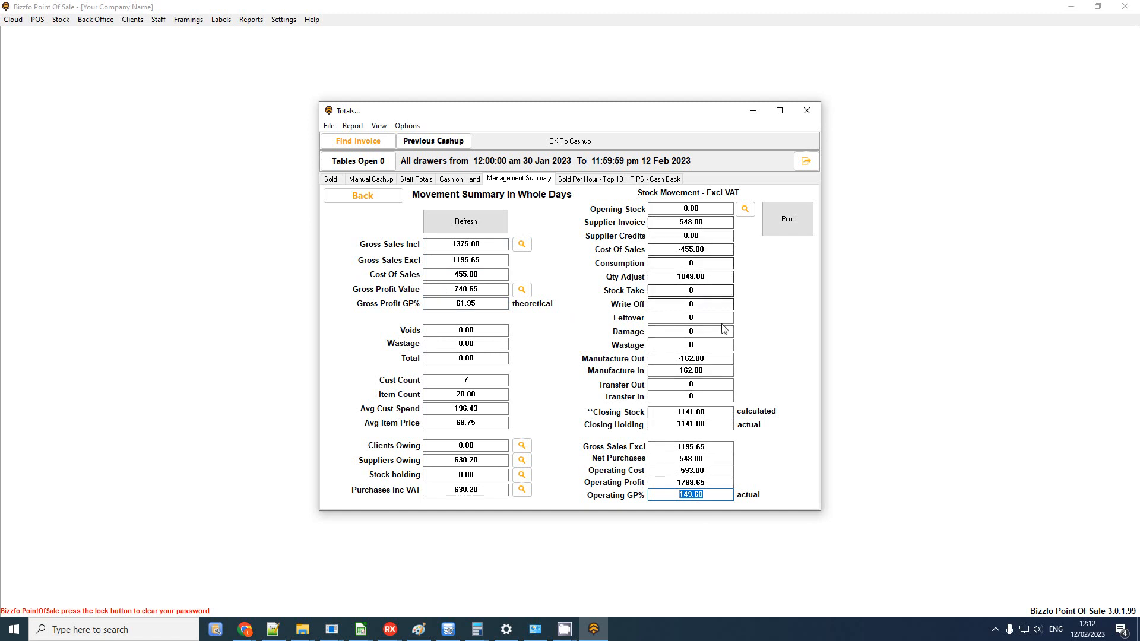
click(654, 277)
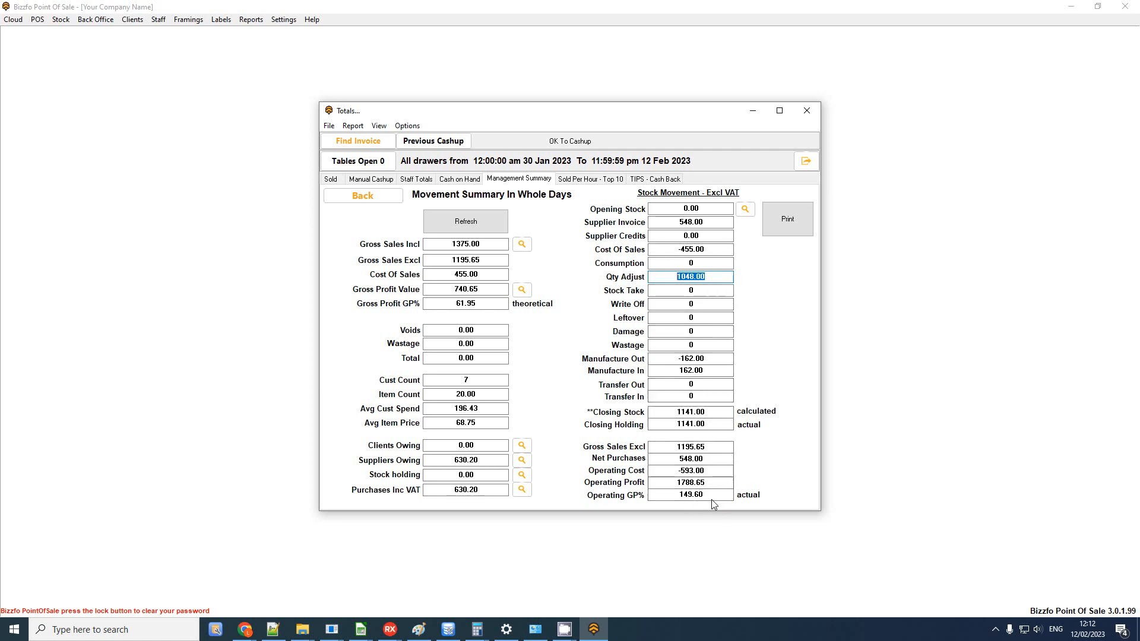
Refresh the movement summary for the single day 10/02/2023.
click(466, 221)
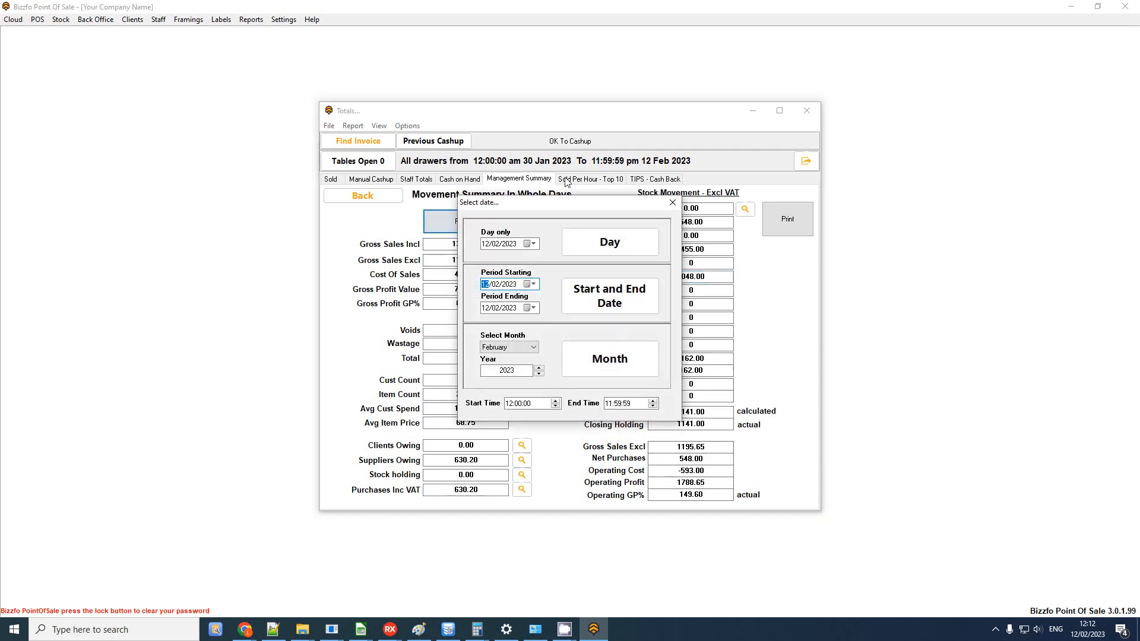
click(533, 243)
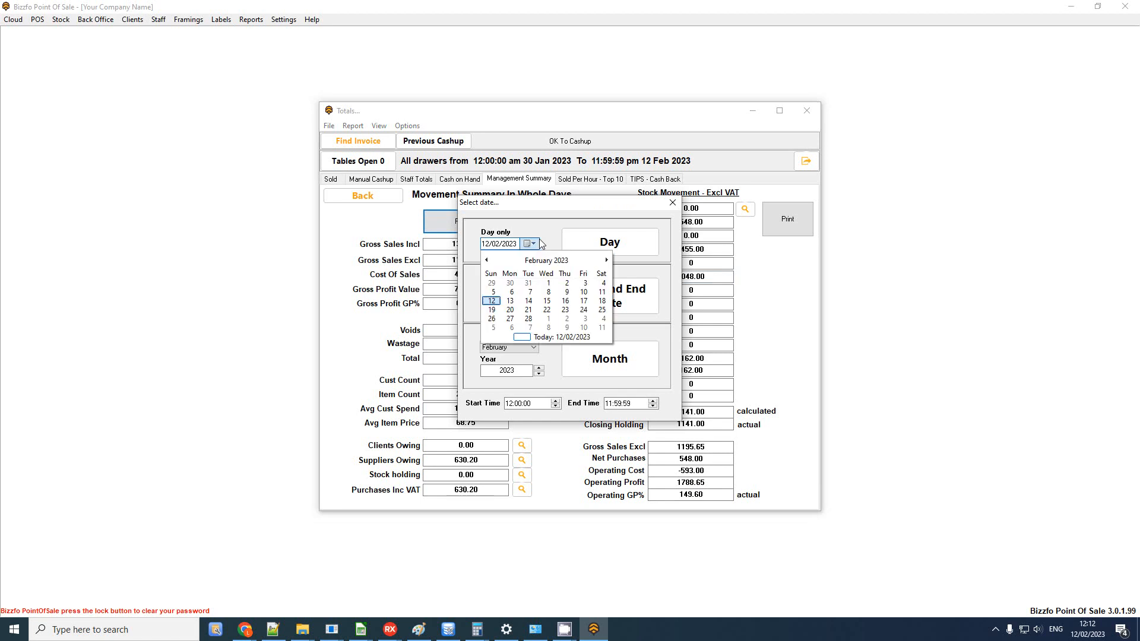
click(584, 293)
click(606, 245)
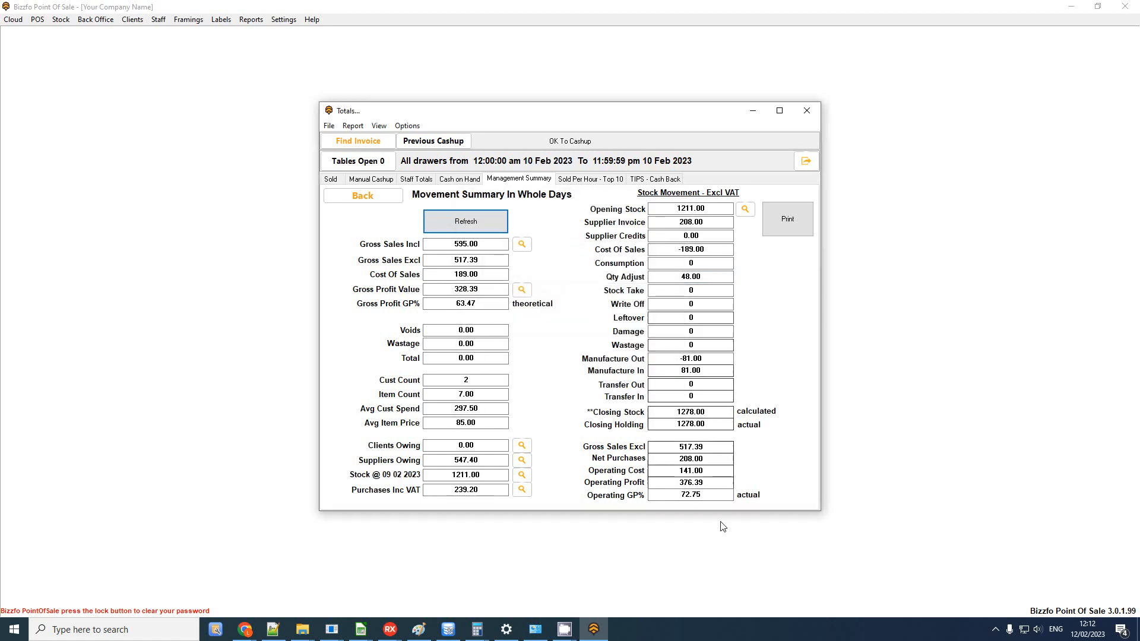
Compare the day's theoretical gross profit GP% with the actual operating GP%, and examine the quantity adjustment and manufacture in and out values.
drag(714, 499, 650, 498)
click(466, 304)
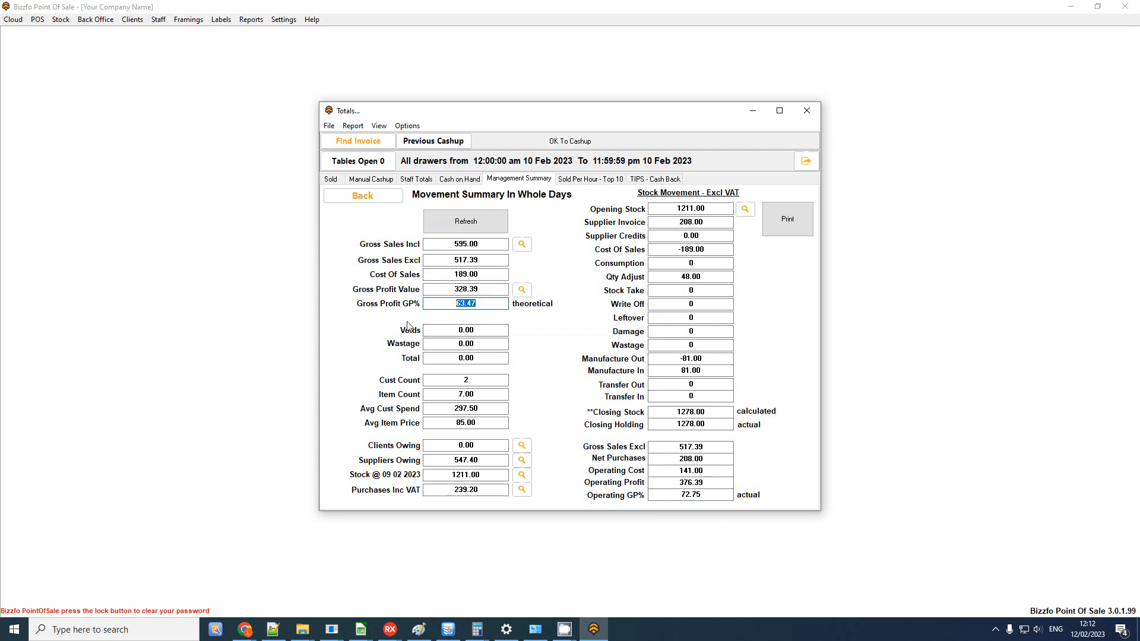
click(709, 278)
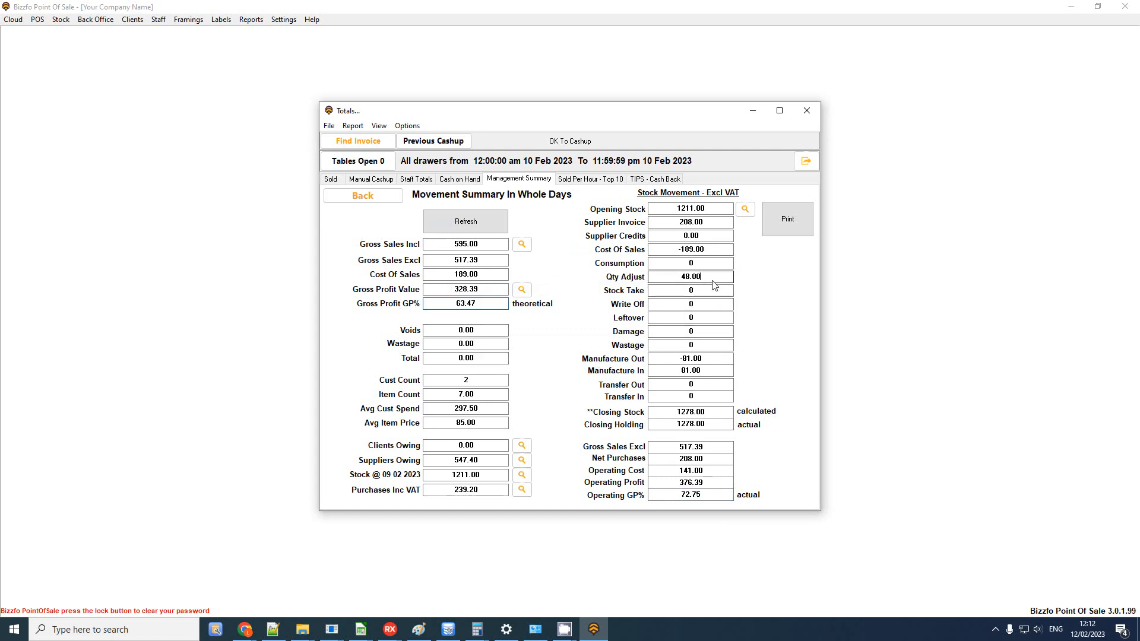
click(713, 360)
click(682, 373)
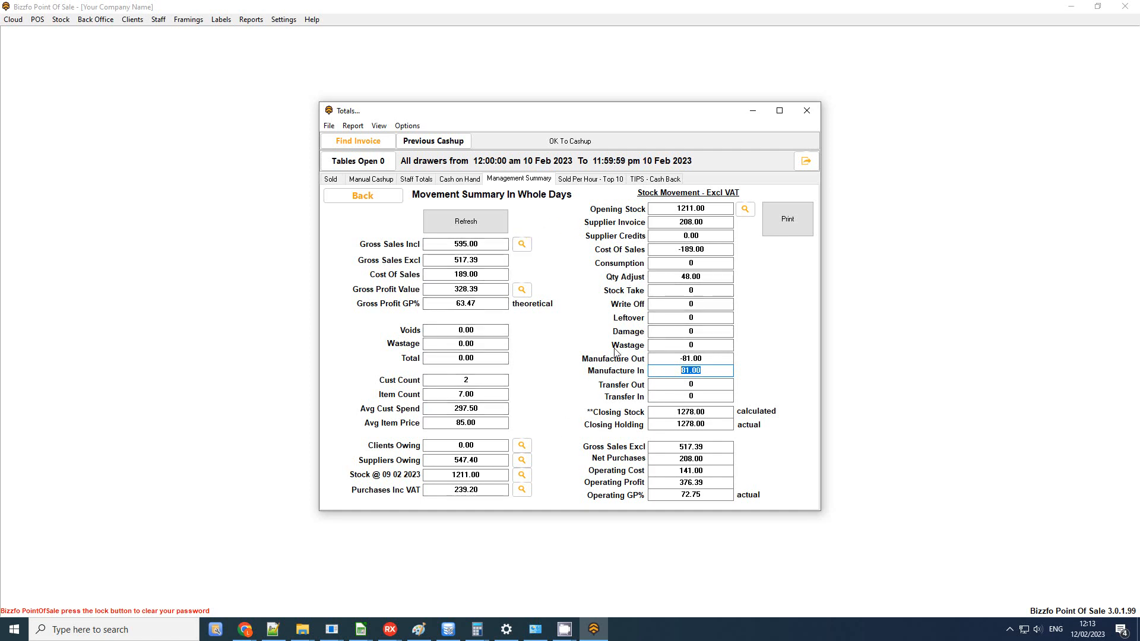
click(442, 304)
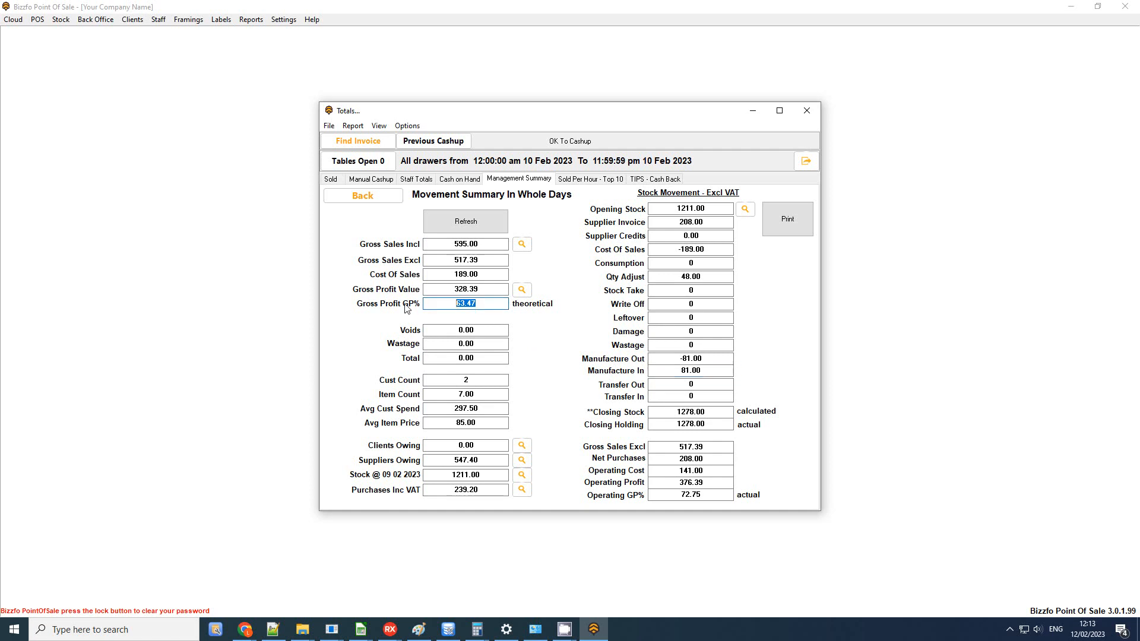
click(702, 497)
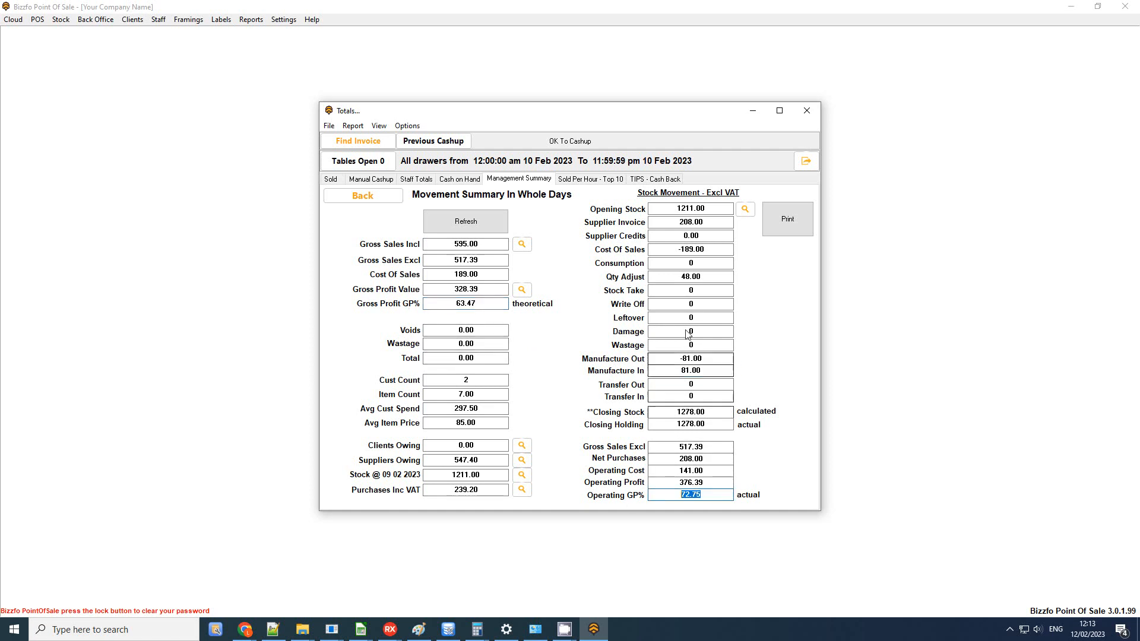
click(658, 279)
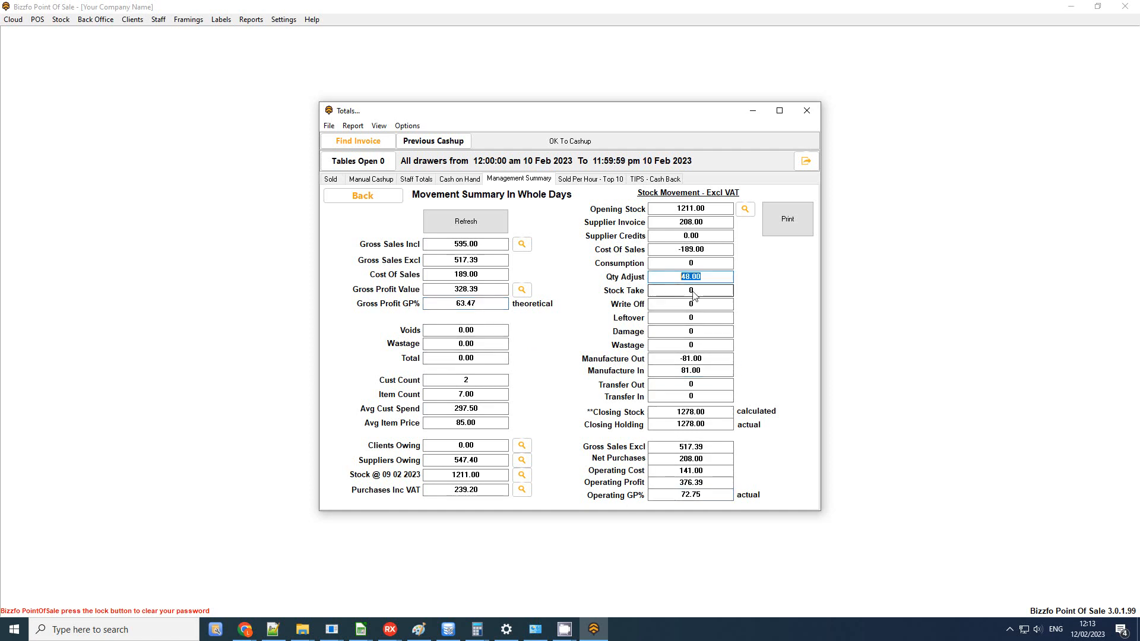
click(712, 369)
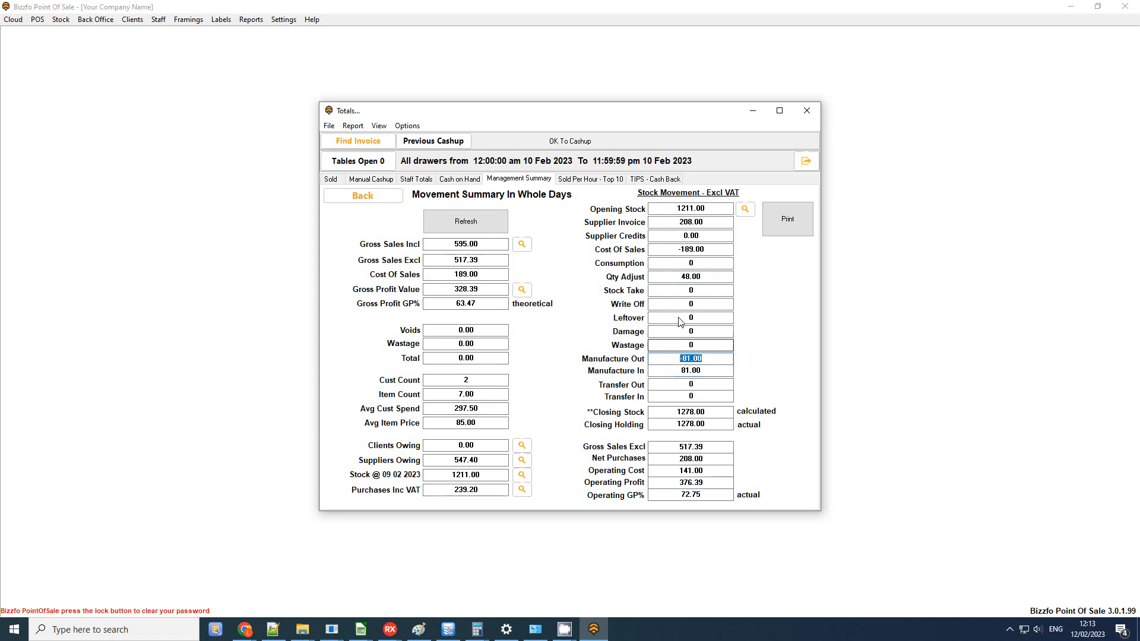
Compare the opening stock with the stock value at 09 02 2023, and the calculated closing stock with the actual closing holding.
click(670, 208)
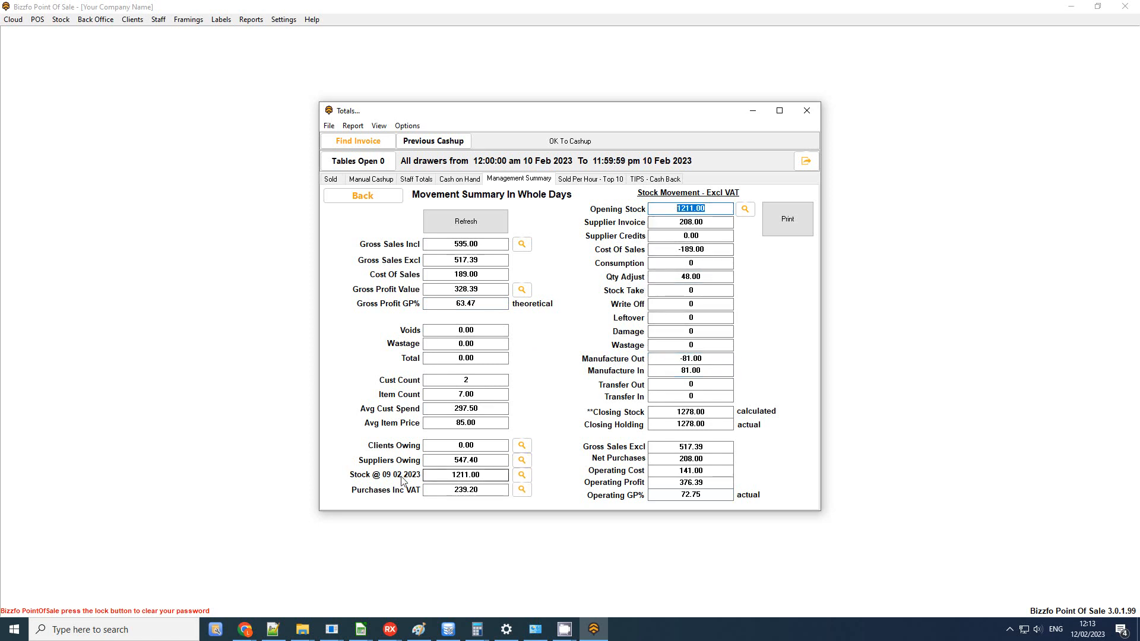
click(469, 476)
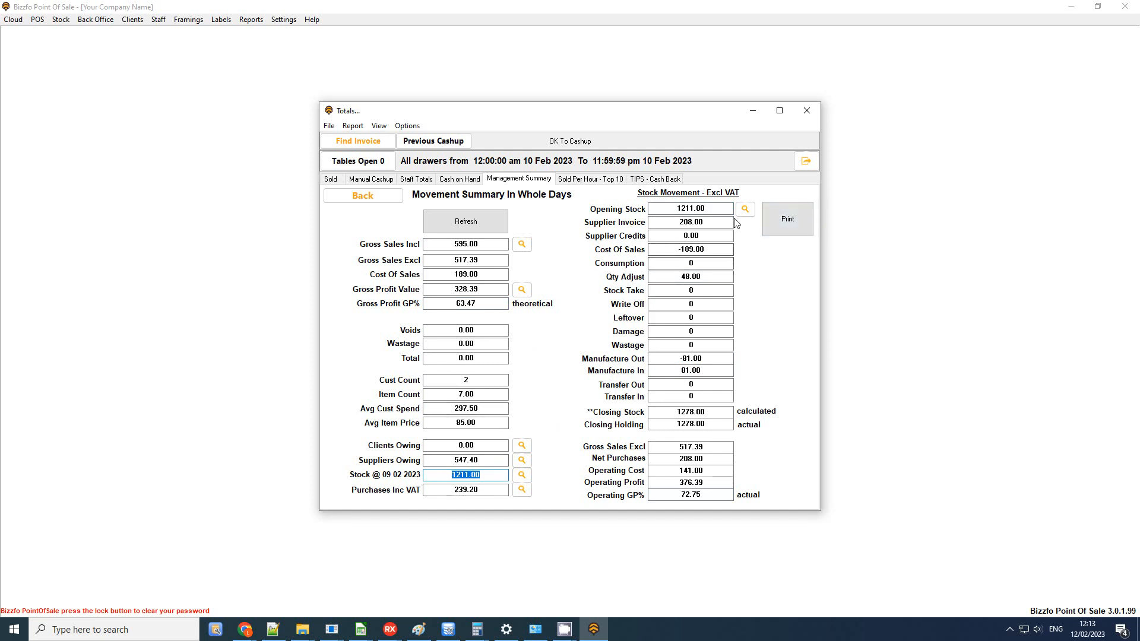
click(665, 209)
click(691, 412)
click(710, 425)
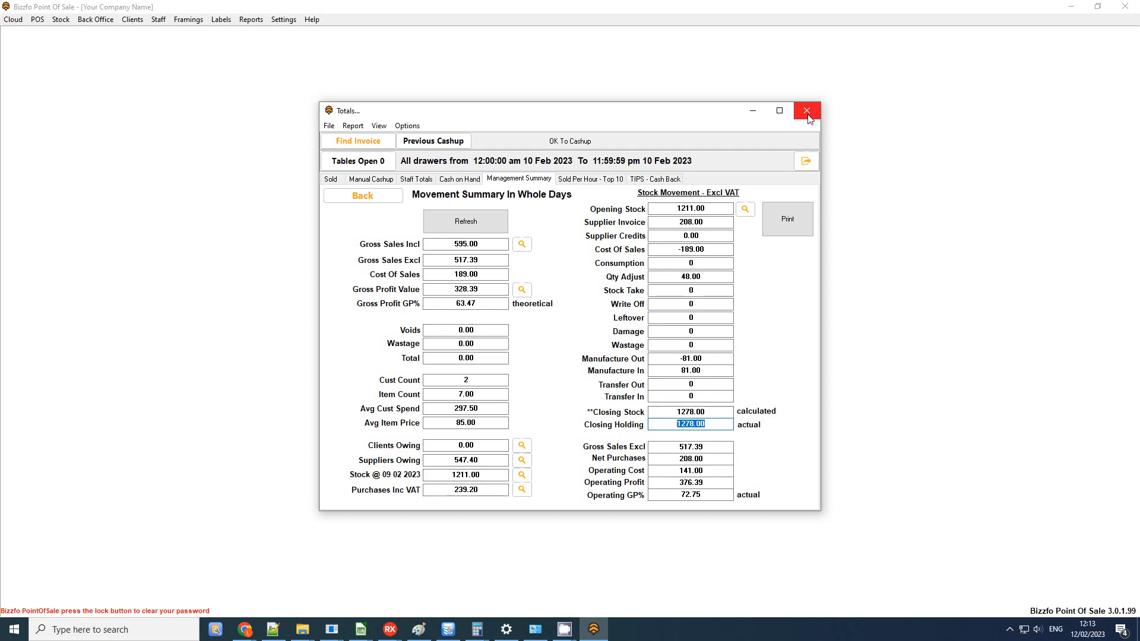
Close the Totals window and open the Inventory from the home screen.
click(808, 118)
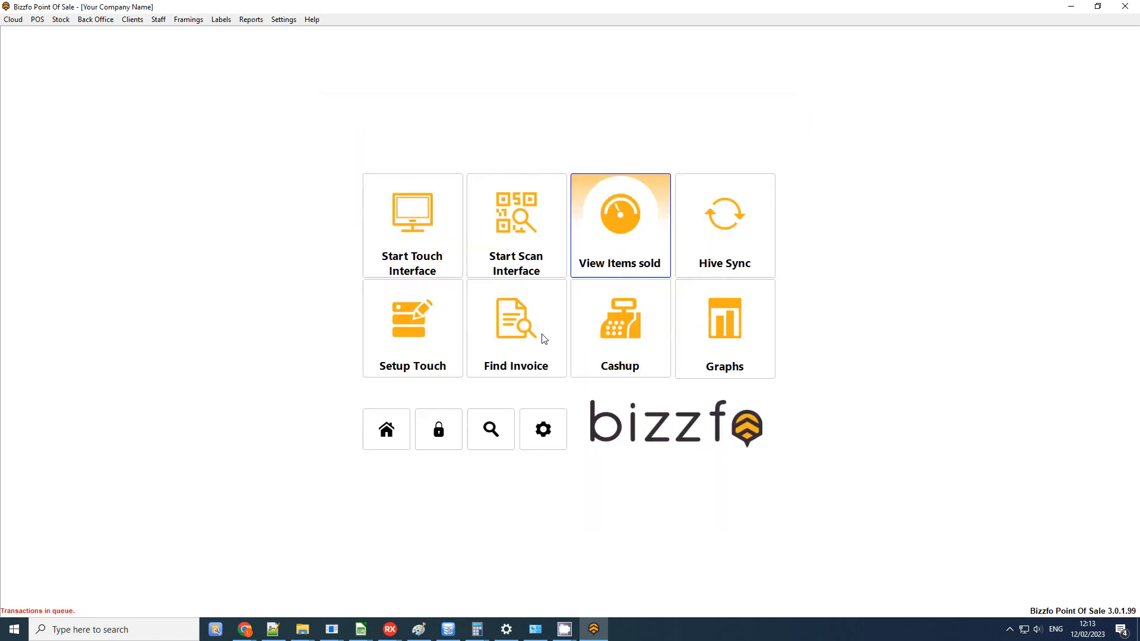
click(395, 432)
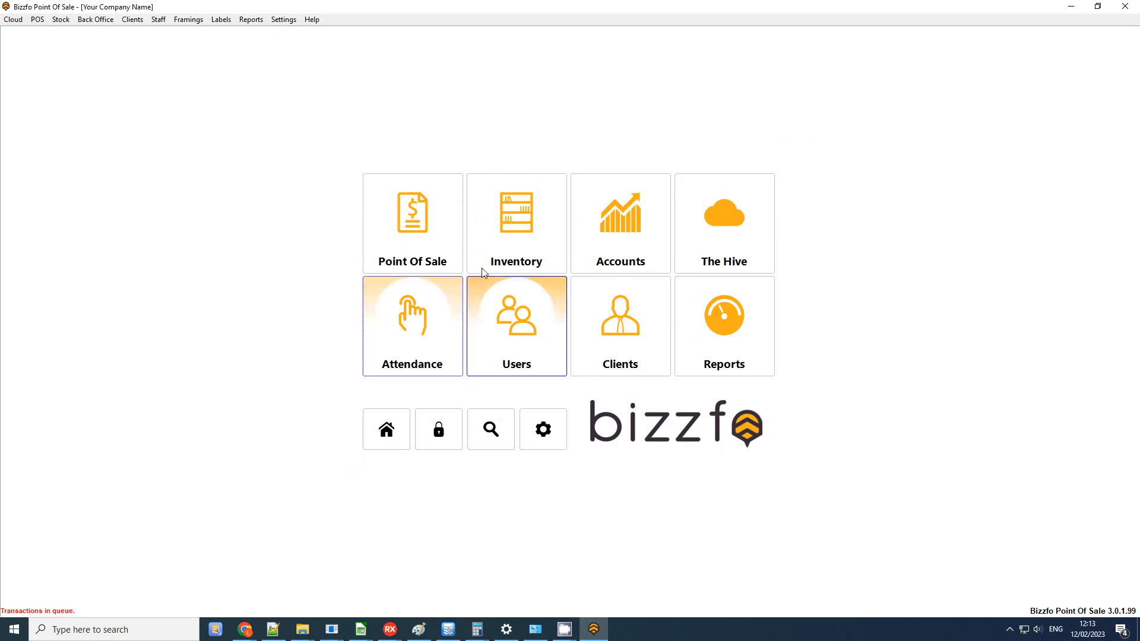
click(469, 243)
click(460, 236)
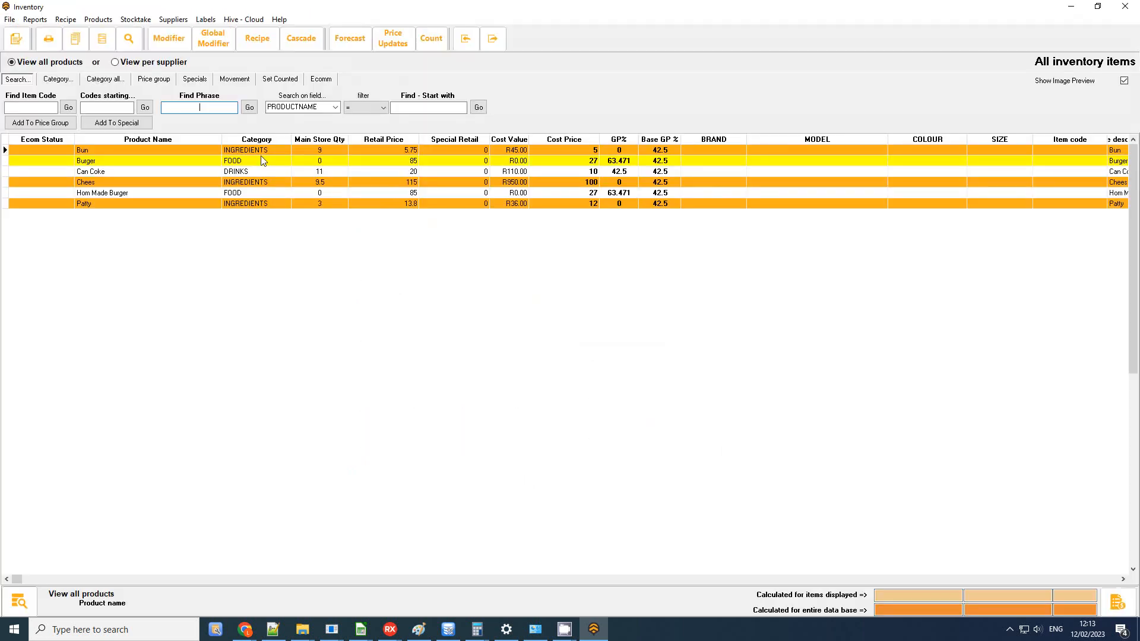
Open the Burger product's recipe, check its total item cost, and close the recipe.
click(146, 165)
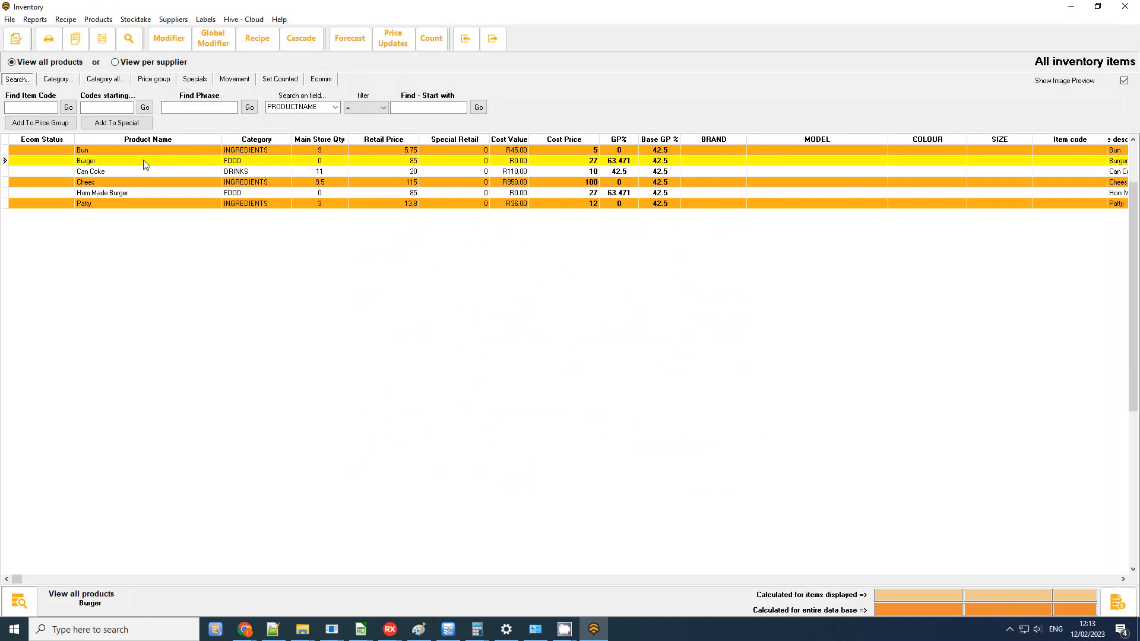
double_click(145, 164)
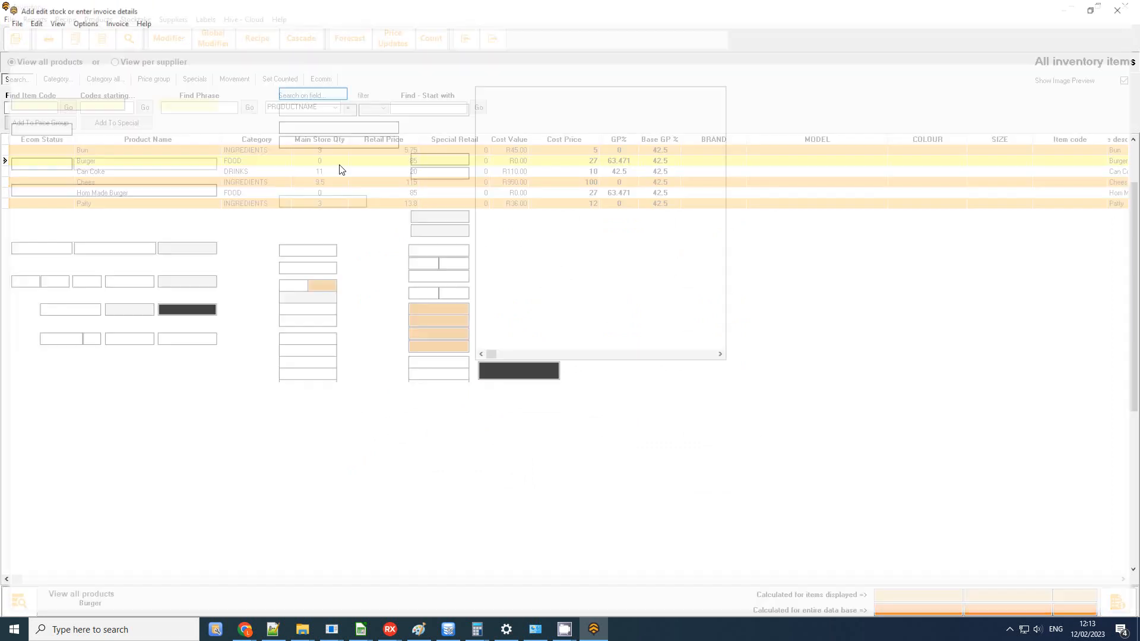
click(419, 127)
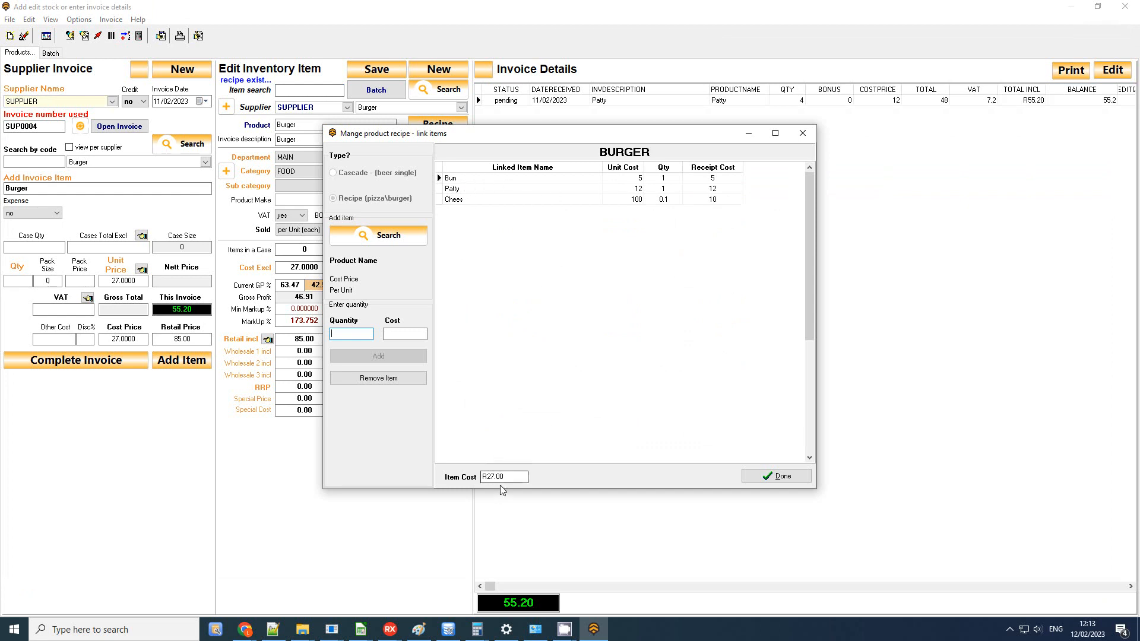
drag(518, 480, 474, 477)
click(803, 133)
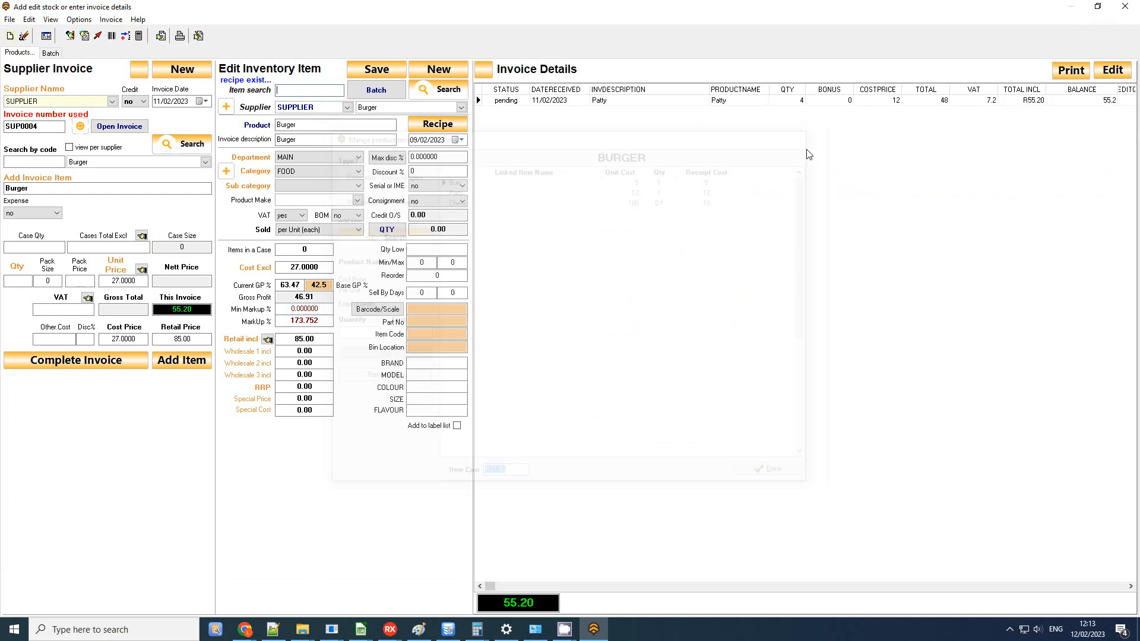
Close the stock item editor and calculate the cost, value and GP% totals for the entire inventory database.
click(1126, 6)
click(125, 185)
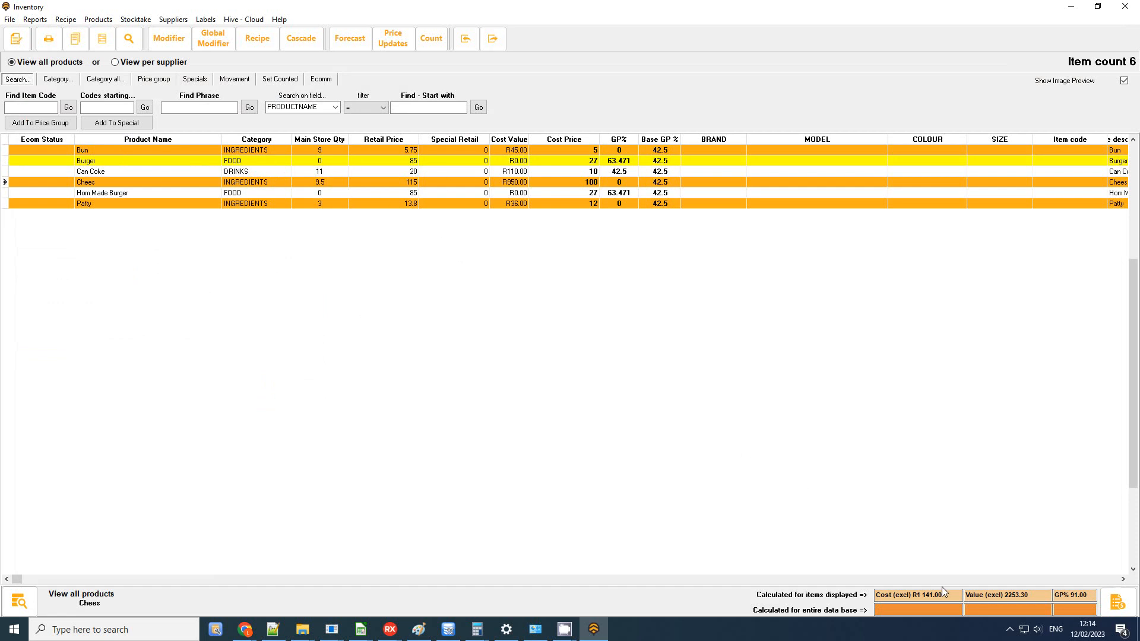
click(1118, 603)
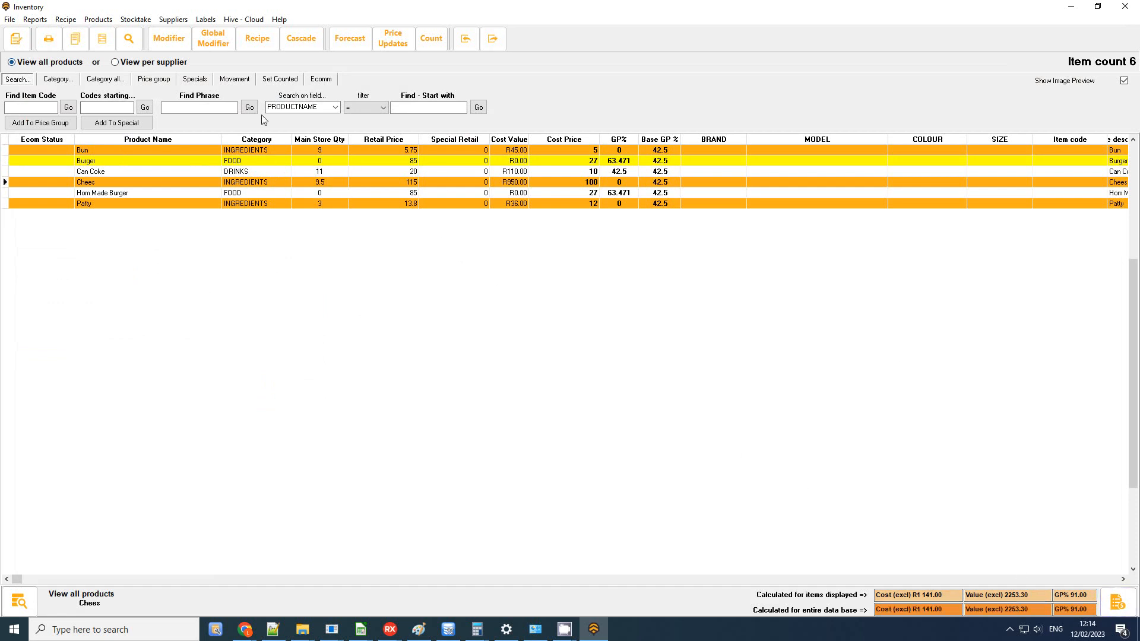
Check the inventory's total cost excluding VAT, then open the stockholding history and inspect the newest entries and capture dates.
drag(952, 603, 916, 605)
click(1115, 604)
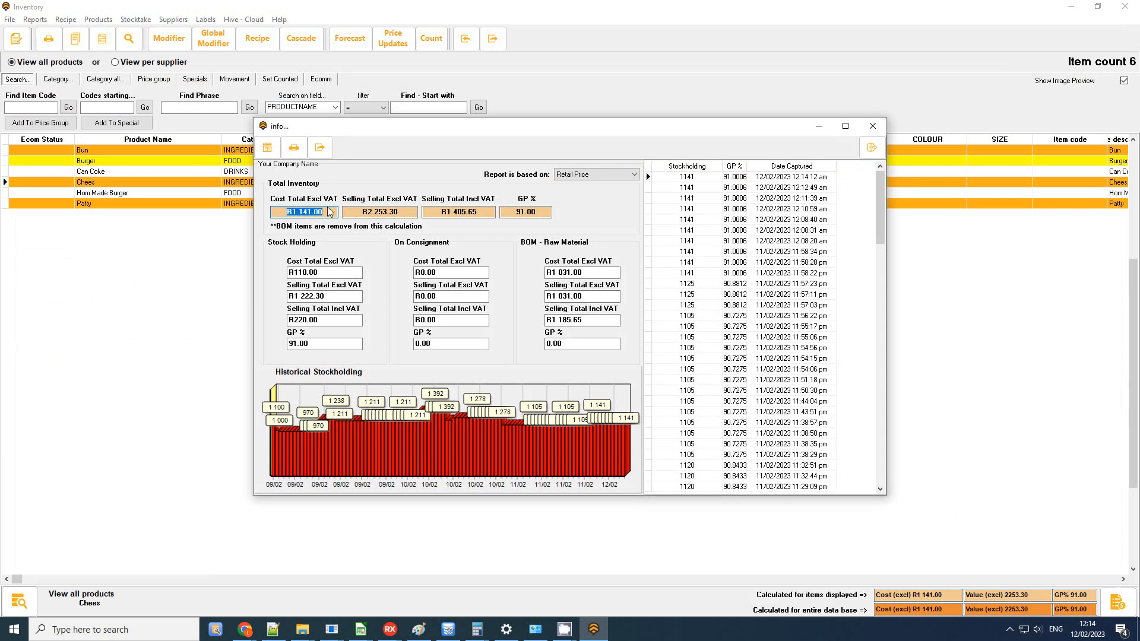
click(696, 179)
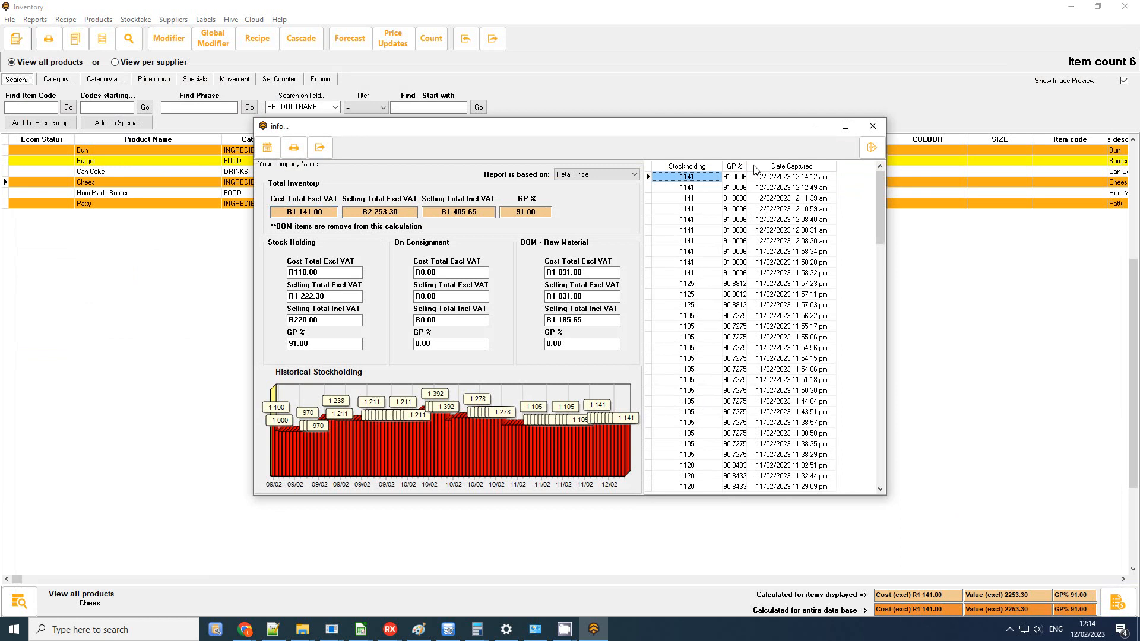
drag(750, 171, 755, 170)
click(794, 177)
click(797, 187)
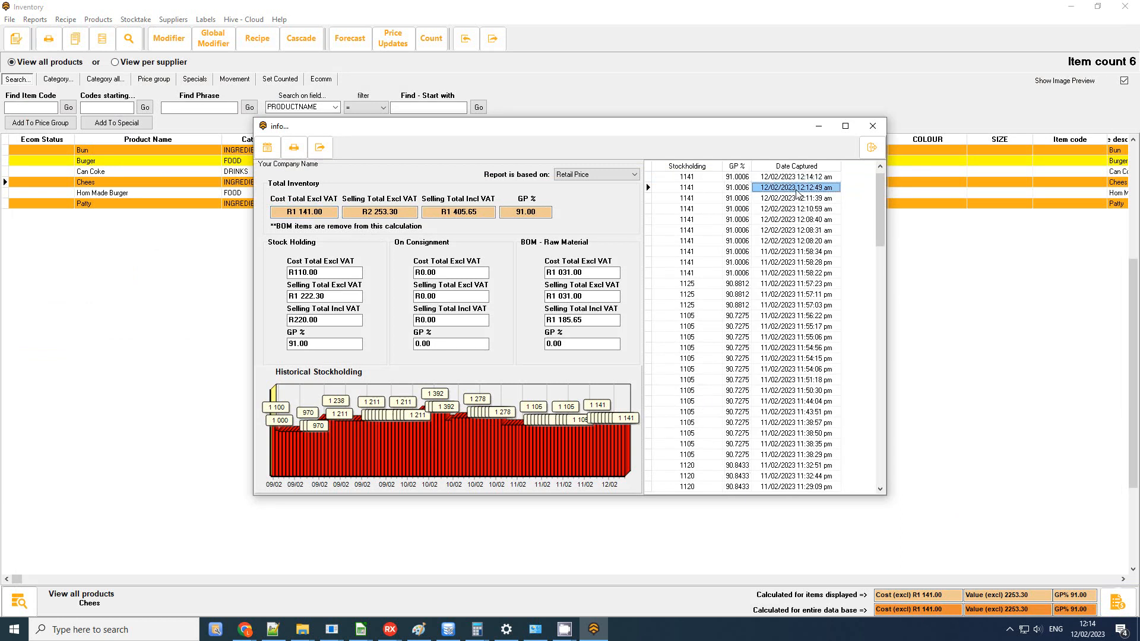
Browse the captured stockholding entries back through 11/02/2023, return to the newest one and close the history window.
click(804, 244)
key(Down)
key(Down)
key(Down)
key(Down)
key(Down)
key(Down)
key(Down)
key(Down)
key(Down)
key(Down)
key(Down)
key(Down)
key(Down)
key(Down)
key(Down)
key(Down)
key(Down)
key(Down)
key(Down)
key(Down)
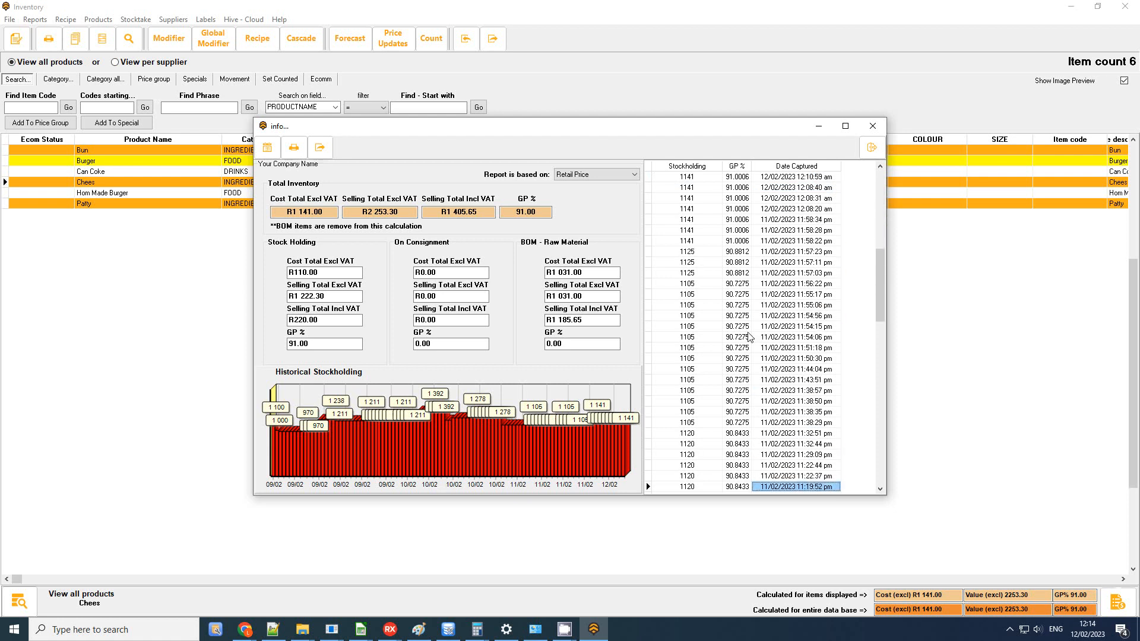
key(Up)
key(Up)
key(Up)
key(Up)
key(Up)
key(Up)
key(Up)
key(Up)
key(Up)
key(Up)
key(Up)
key(Up)
key(Up)
key(Up)
key(Up)
key(Up)
key(Up)
key(Up)
key(Up)
key(Up)
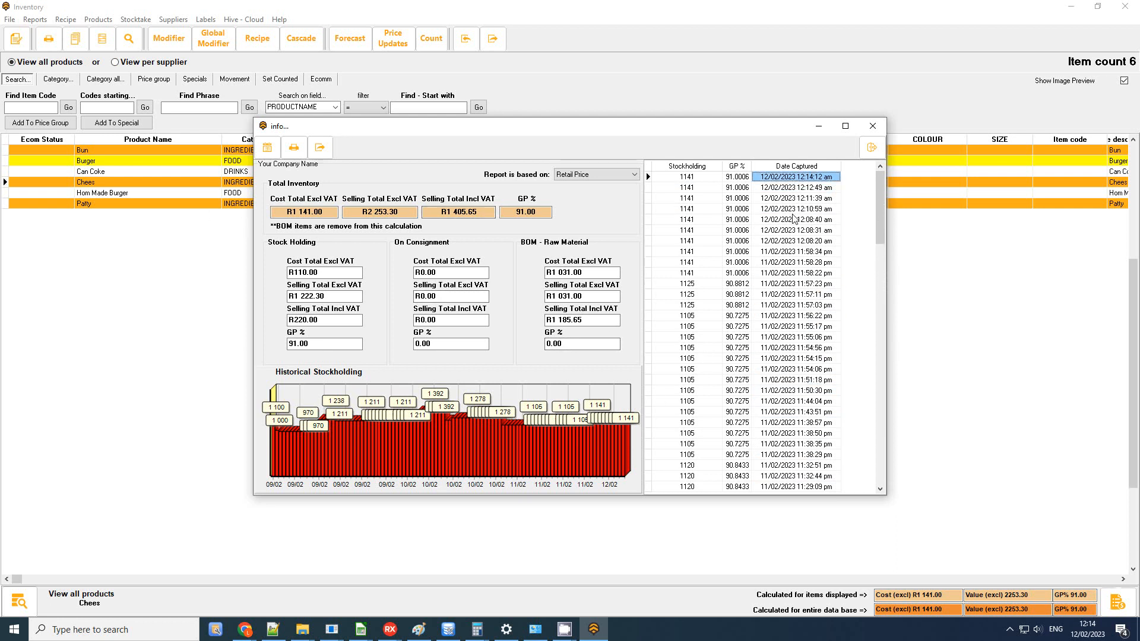
click(873, 127)
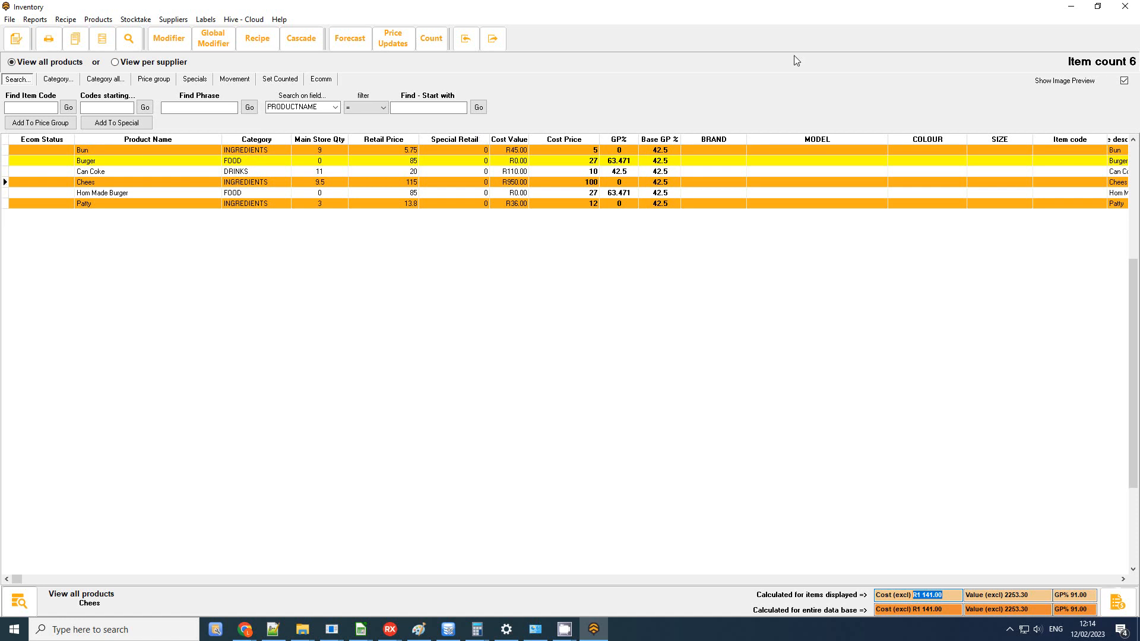
Close the Inventory, return to the home screen and start the Point Of Sale touch interface.
click(1125, 8)
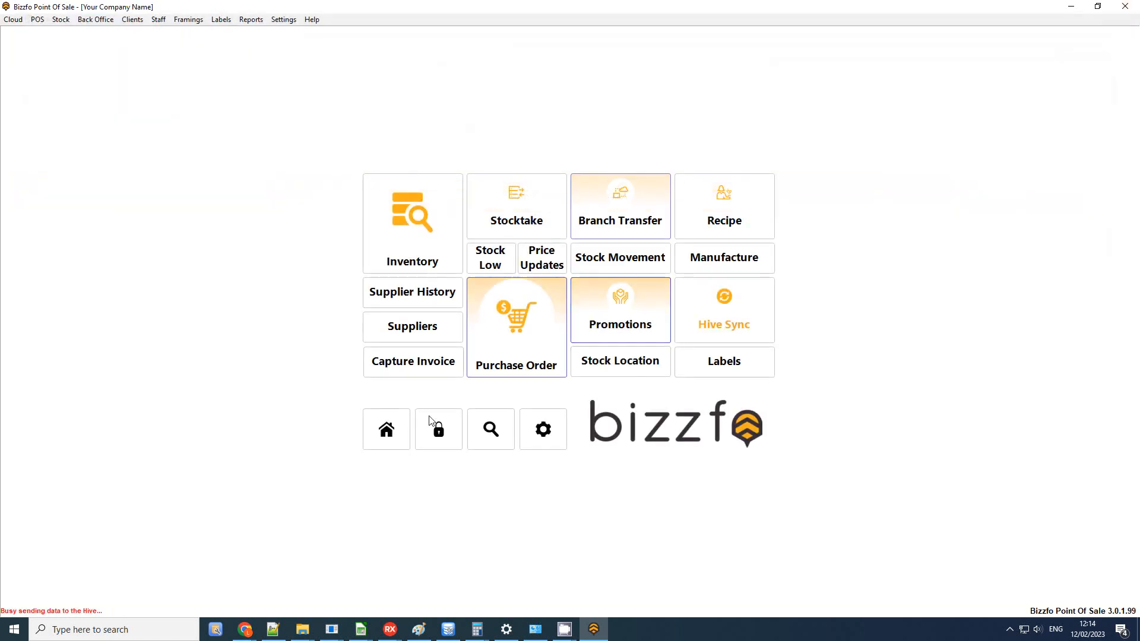
click(390, 425)
click(415, 215)
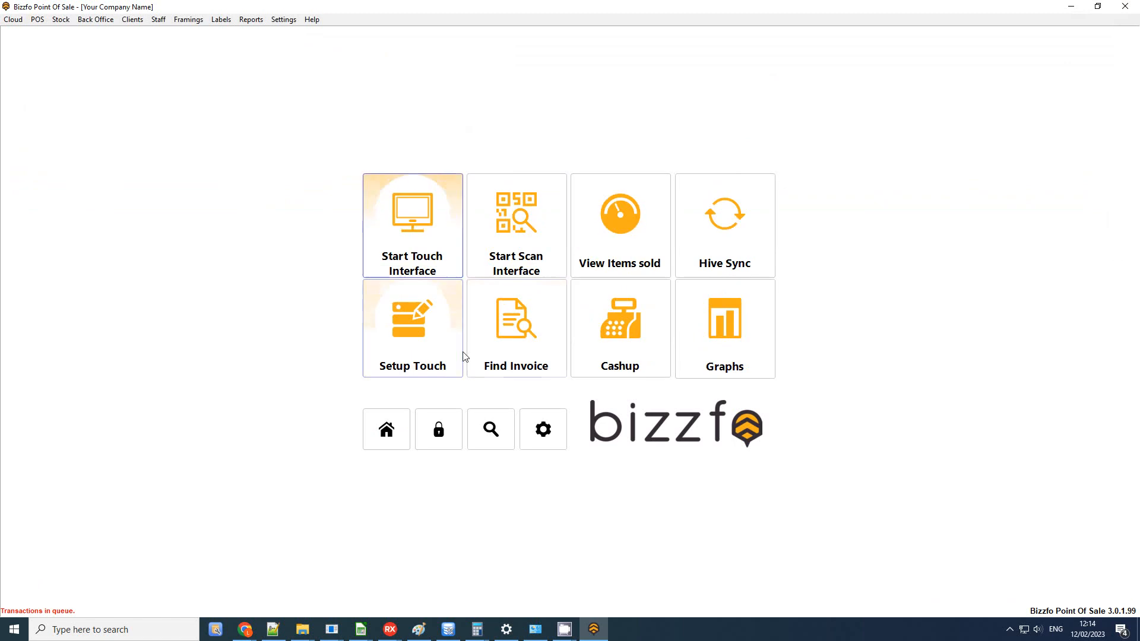
click(395, 244)
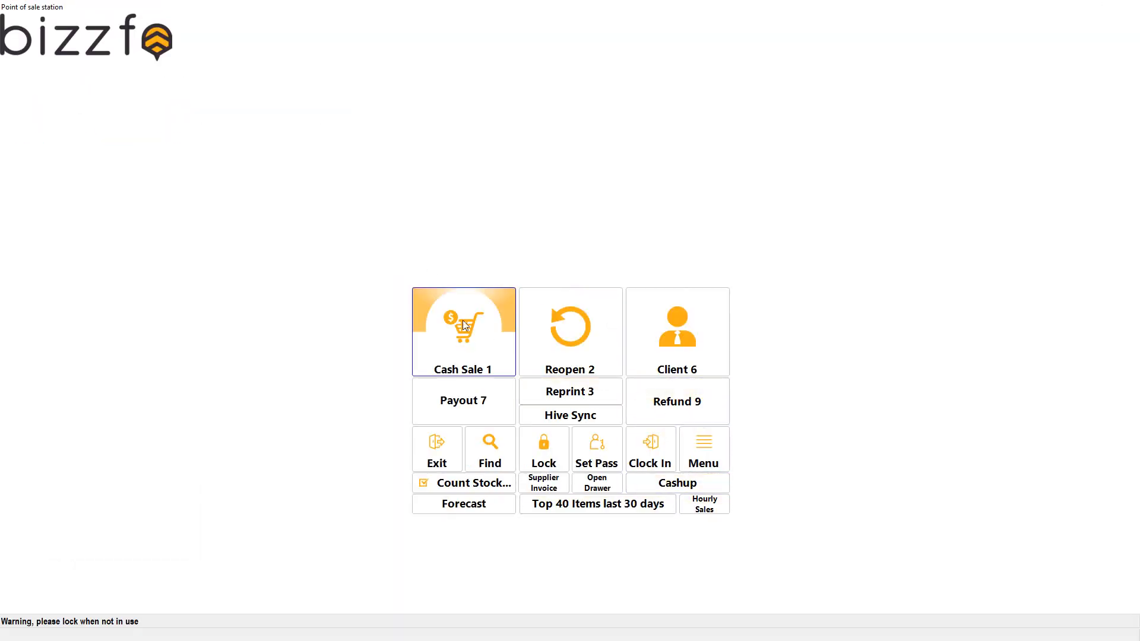
Ring up one Burger as a cash sale, settle the payment and return to the sales start screen.
click(462, 320)
click(273, 118)
click(451, 100)
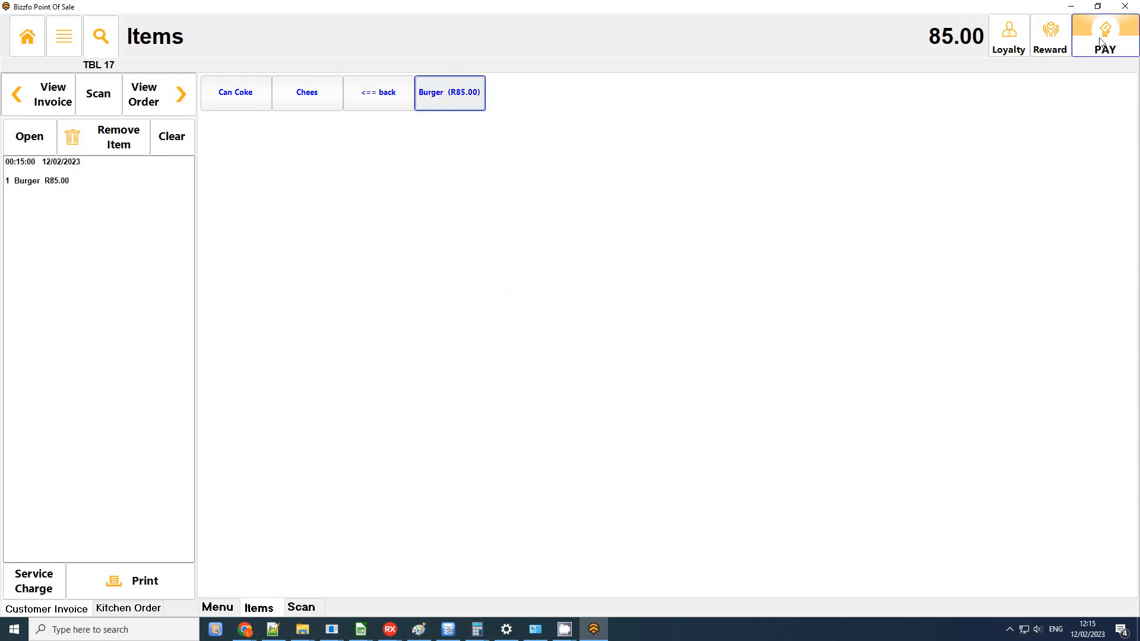
click(1101, 43)
click(594, 442)
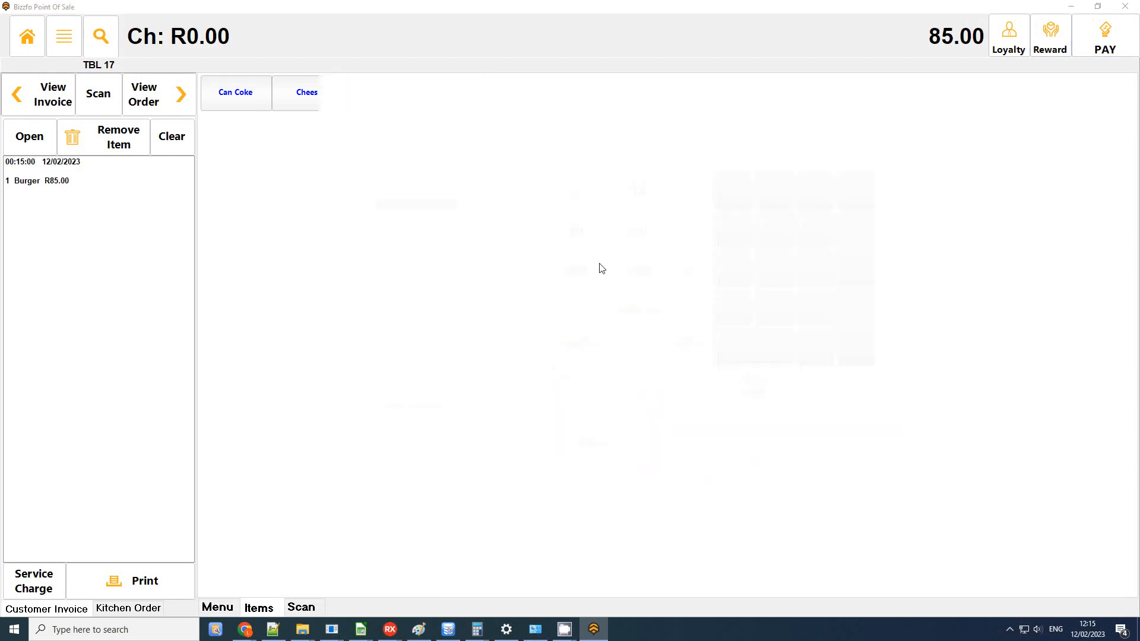
click(27, 36)
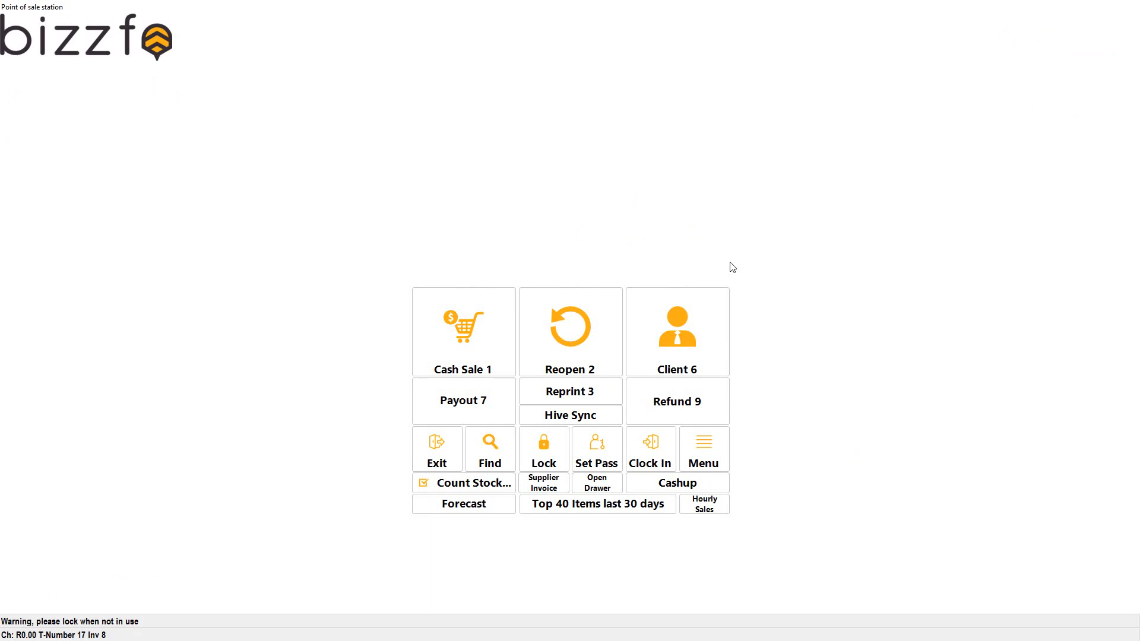
Open the cashup's Management Summary and load the movement figures for 12 Feb 2023.
click(720, 484)
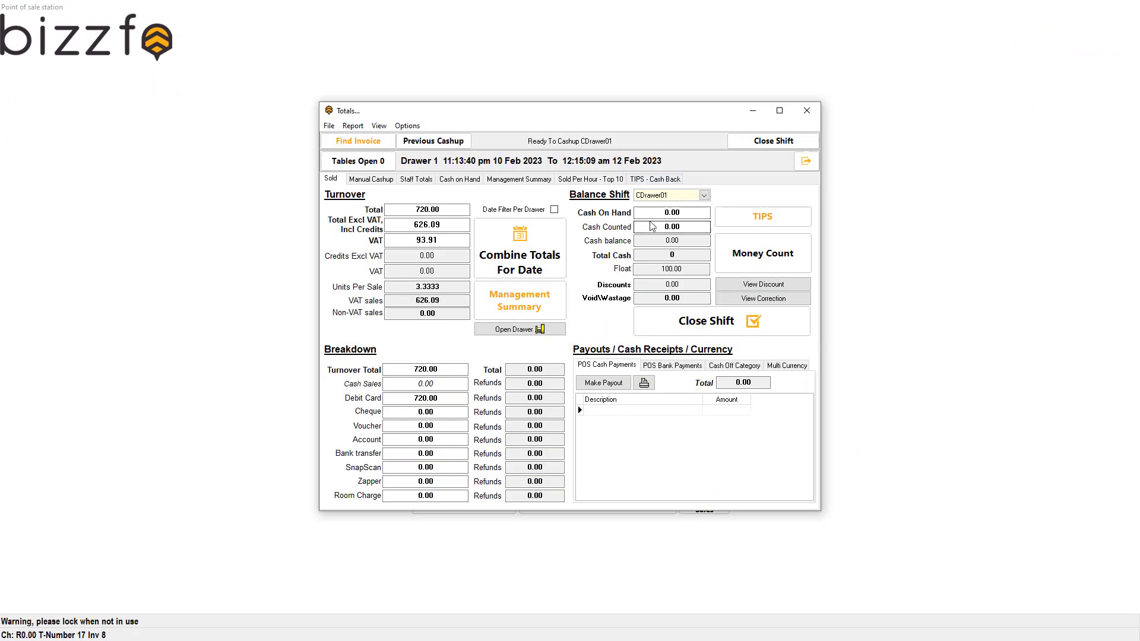
click(542, 303)
click(465, 221)
click(632, 232)
Compare the opening stock with the stock value at 11 02 2023, and check both Cost Of Sales figures.
key(Tab)
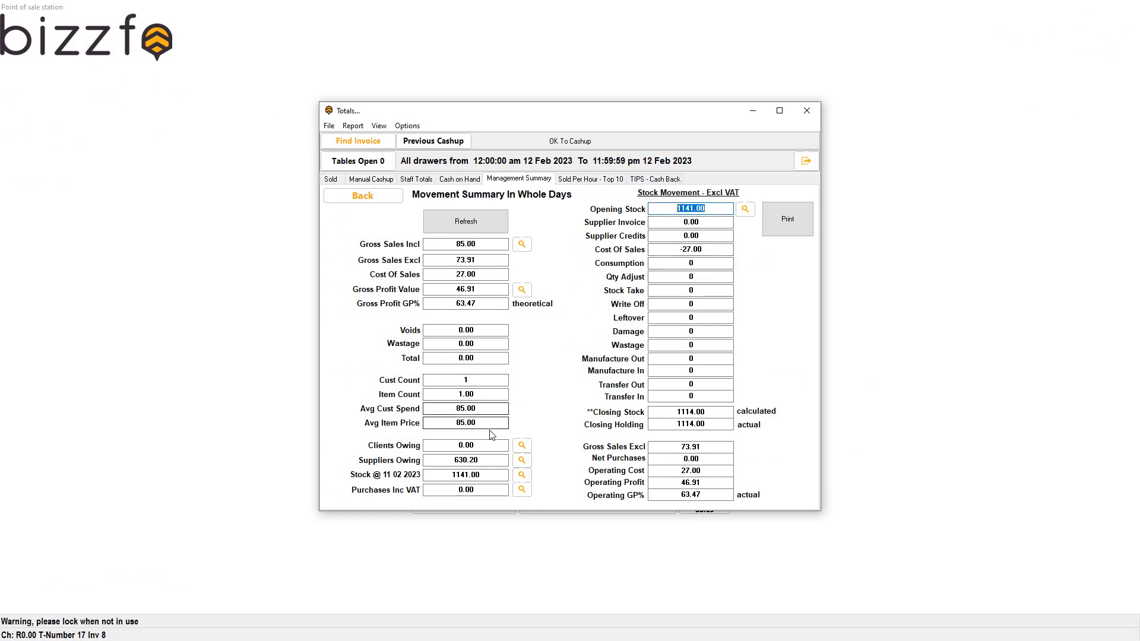
click(427, 477)
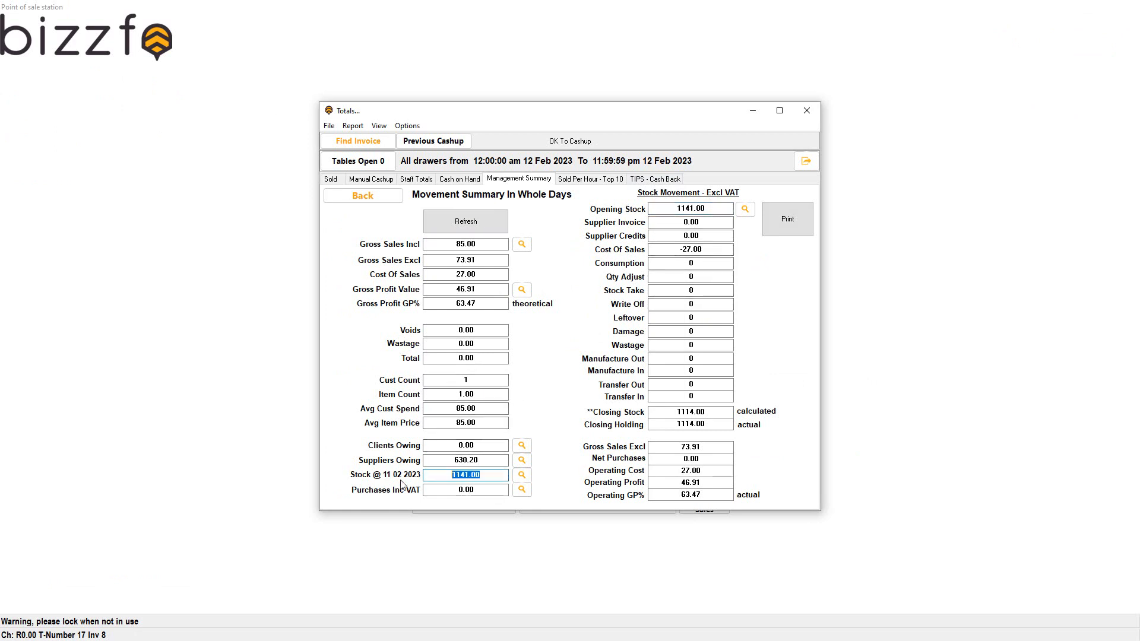
click(709, 253)
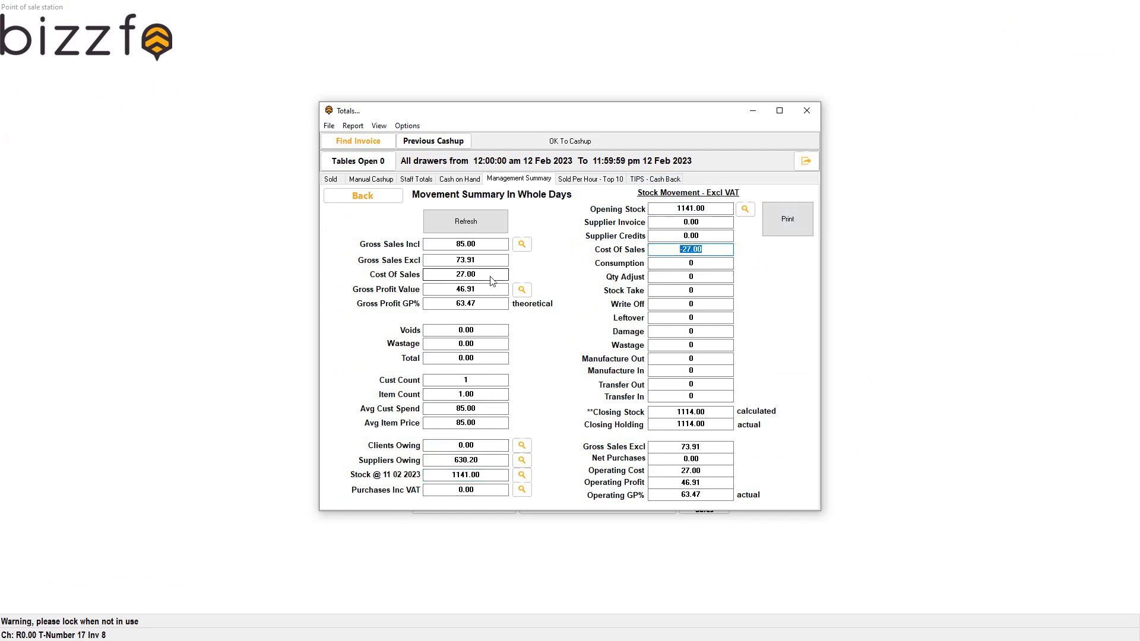
click(433, 276)
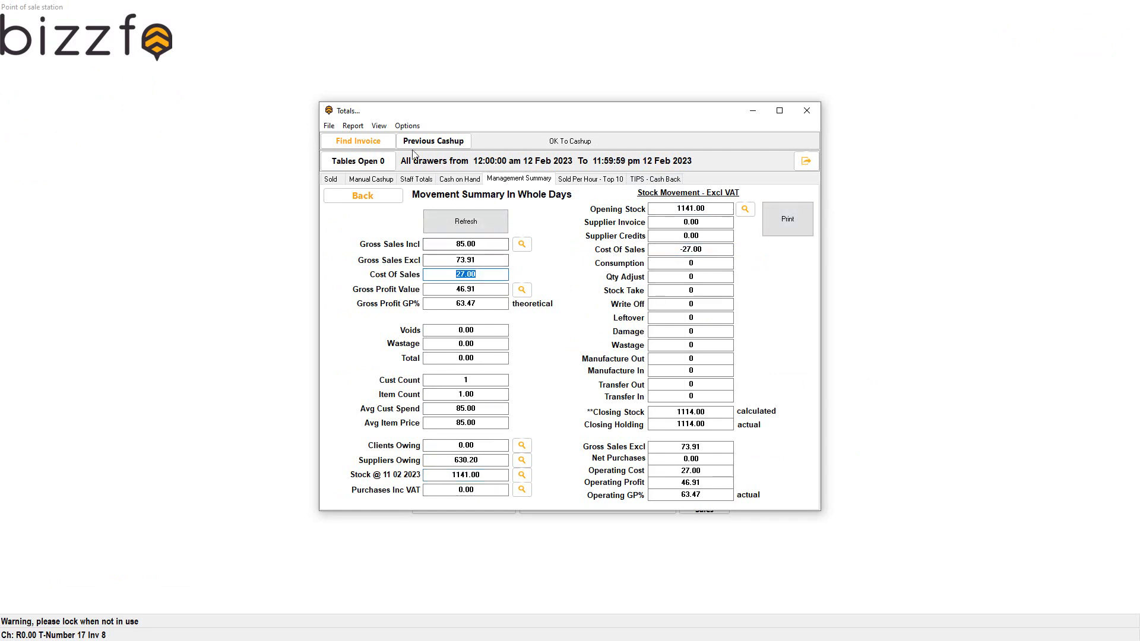
Run the Stock Sold report for 12 Feb 2023, check its cost excluding VAT against the summary, and close the report.
click(380, 126)
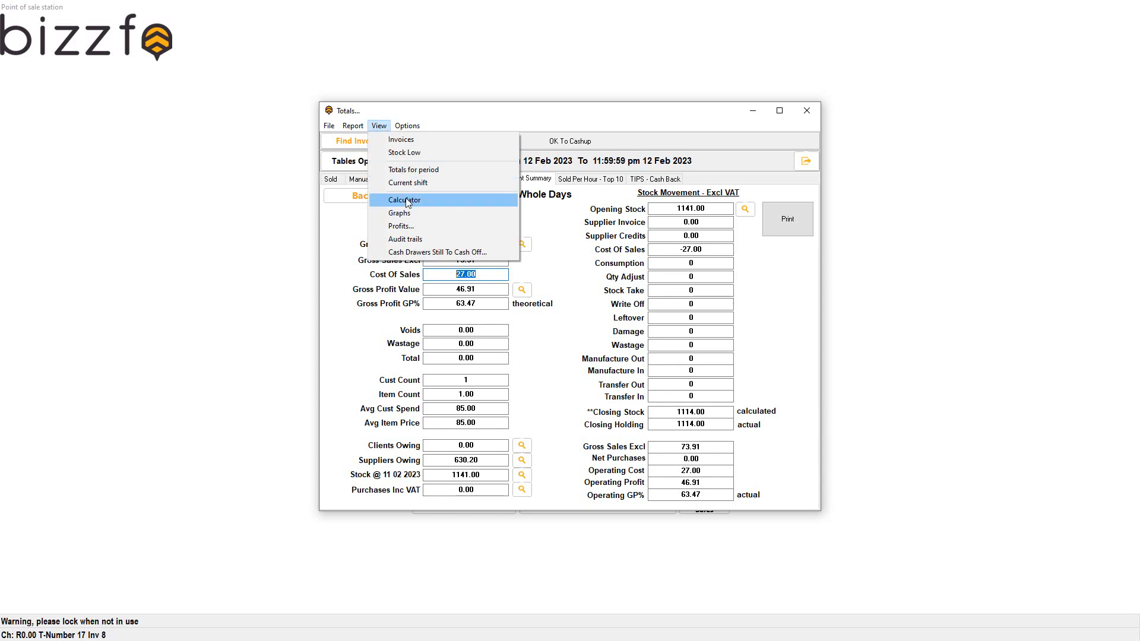
click(357, 126)
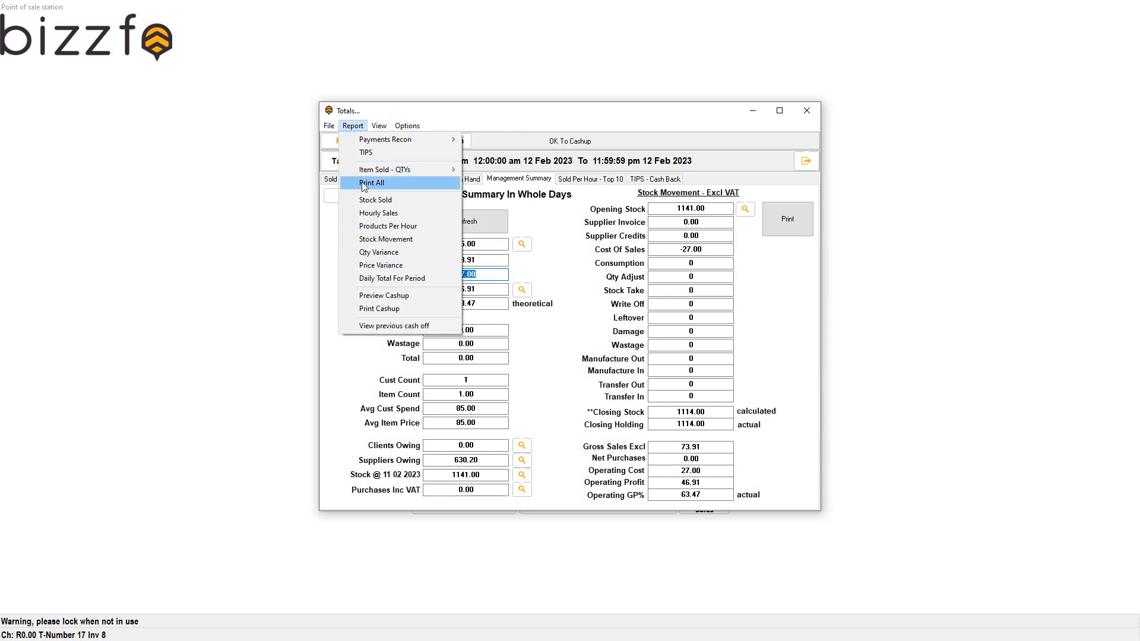
click(369, 207)
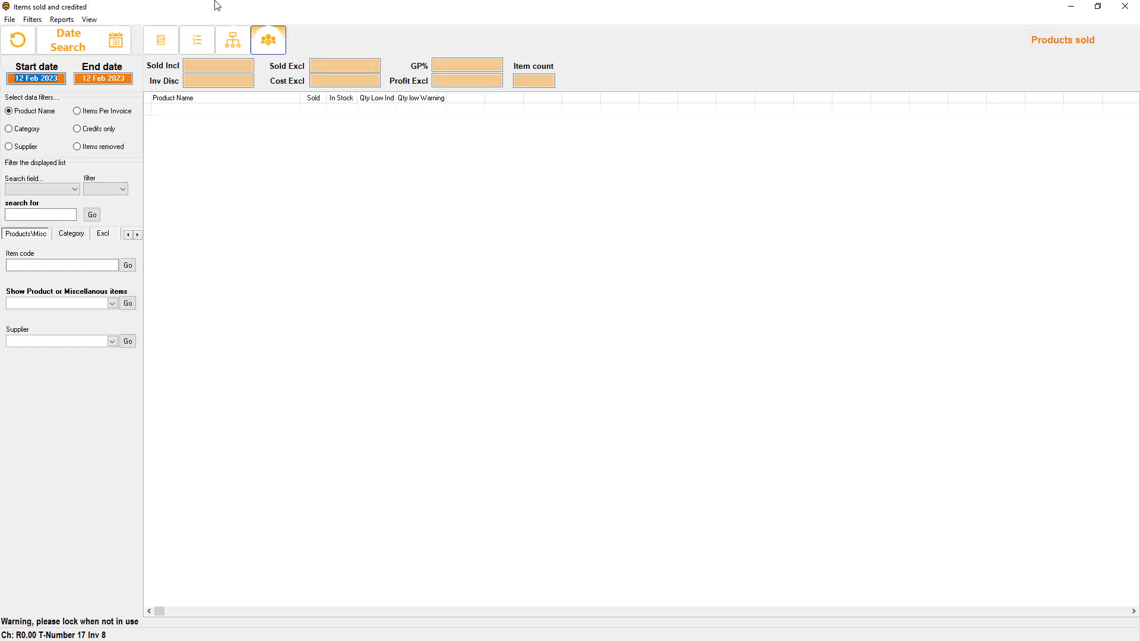
click(68, 40)
click(611, 241)
drag(467, 7, 800, 286)
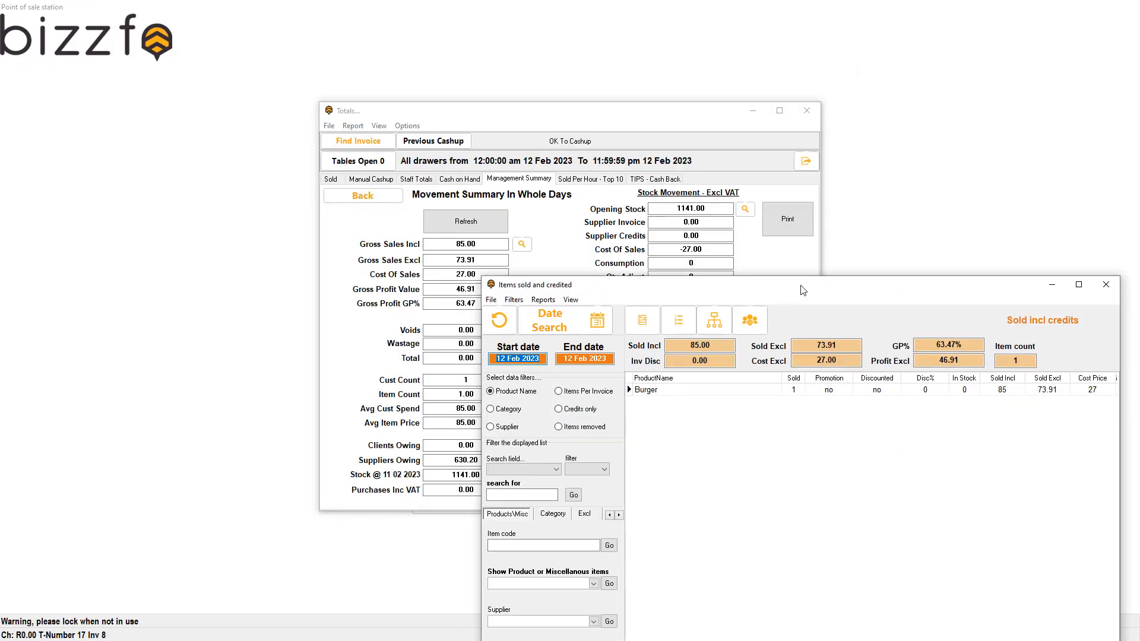
double_click(829, 360)
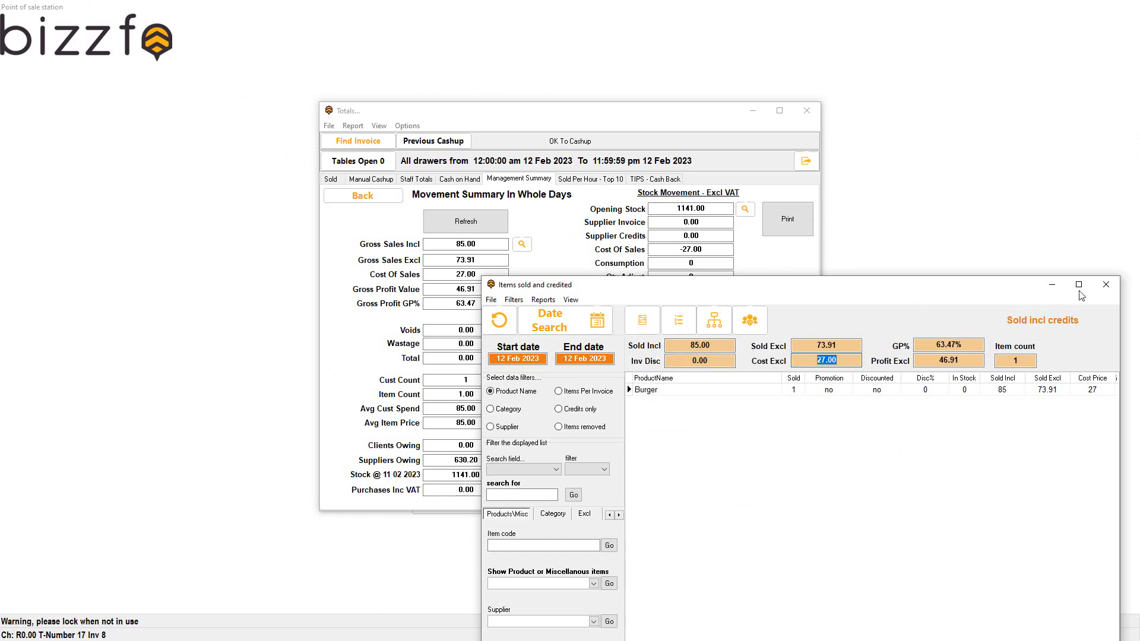
click(1105, 284)
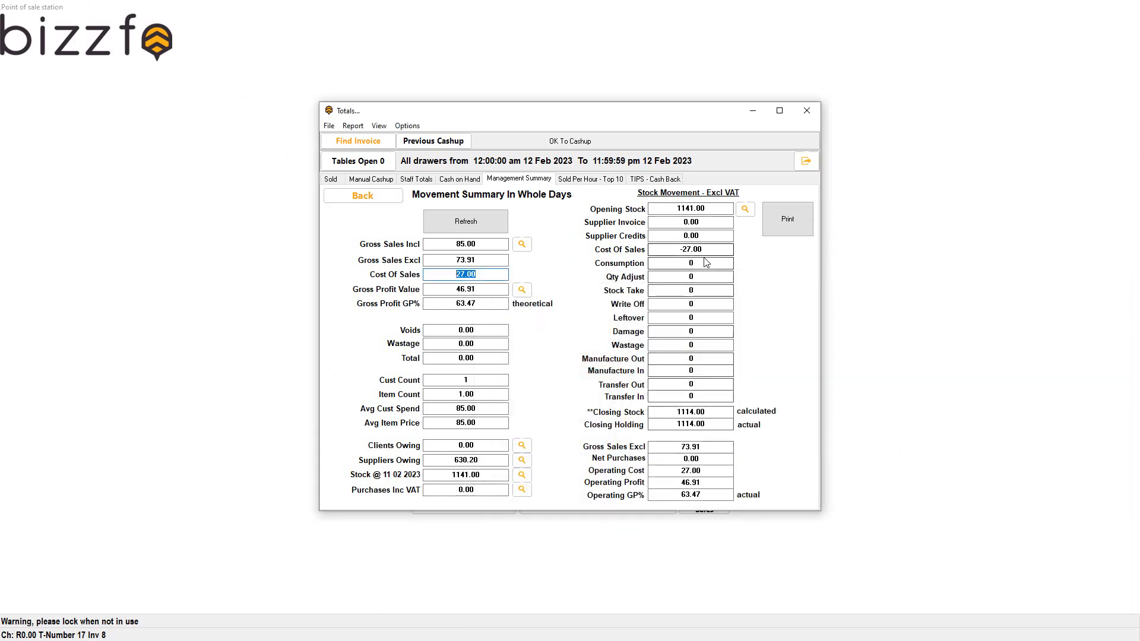
Check the opening stock less Cost Of Sales against the calculated closing stock and the actual closing holding.
click(665, 210)
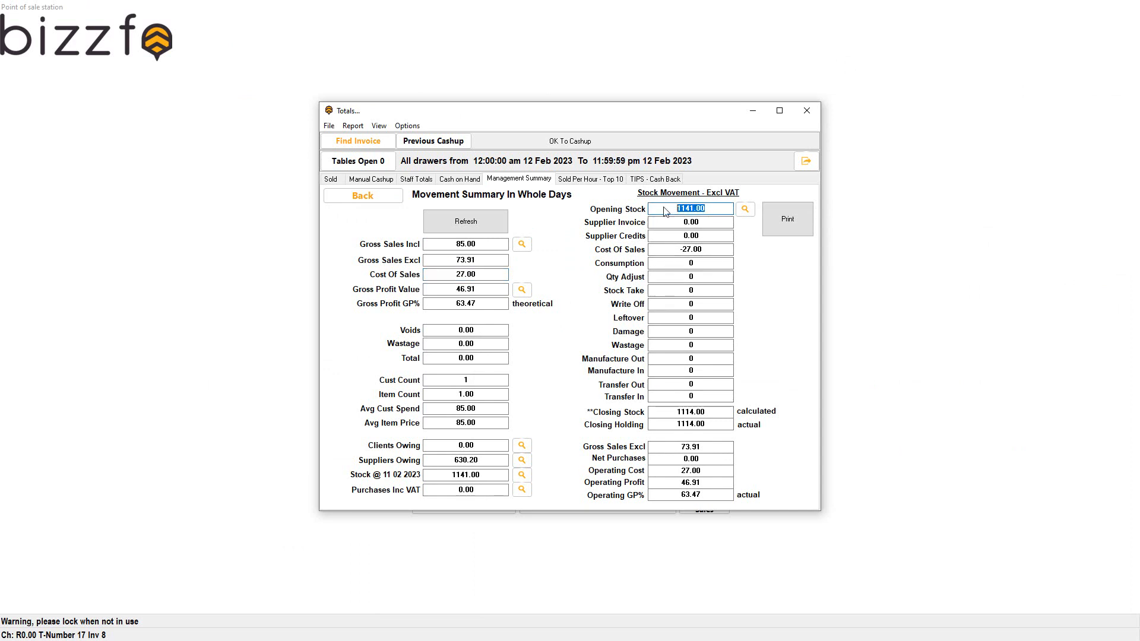
click(717, 251)
click(721, 413)
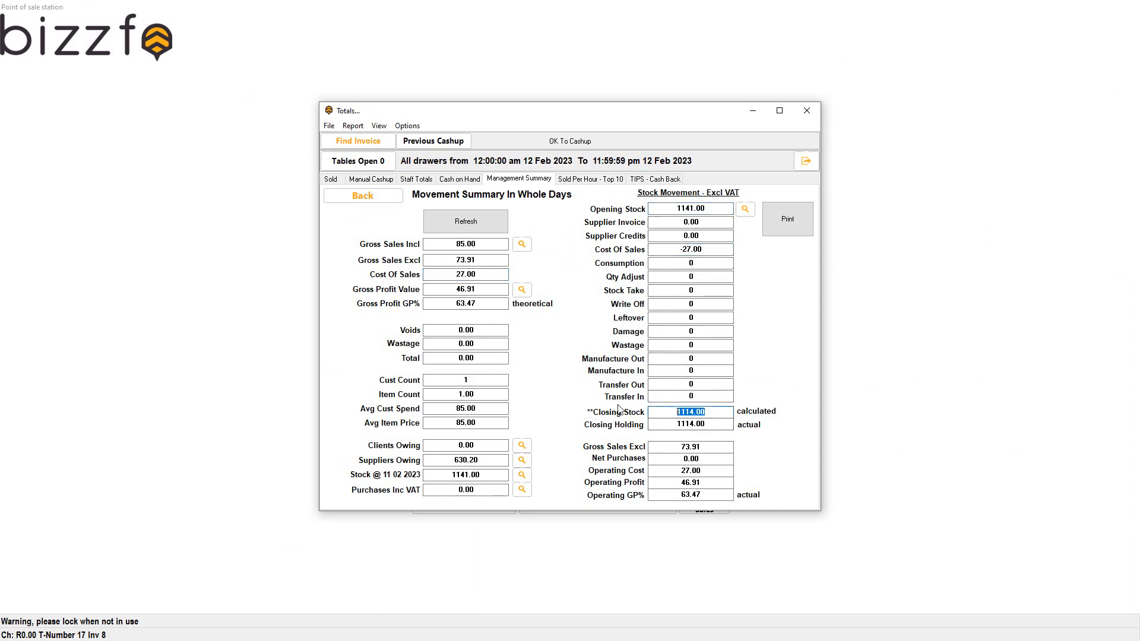
click(726, 425)
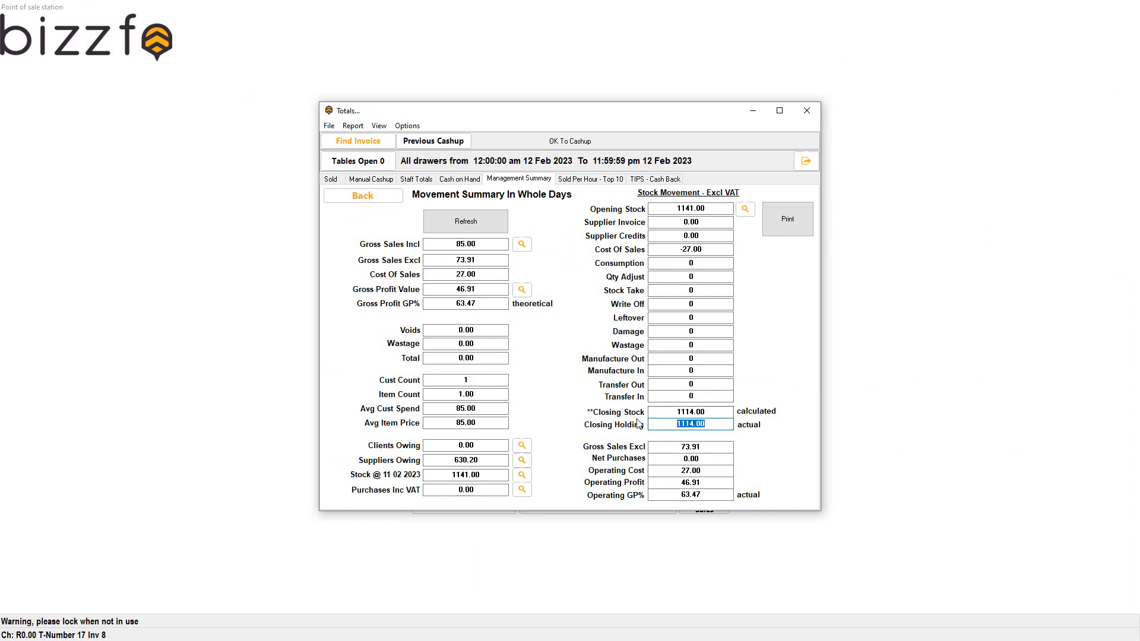
Open the opening stock's stockholding history, compare its latest entry with the summary's closing stock, and close the history.
click(745, 210)
click(700, 178)
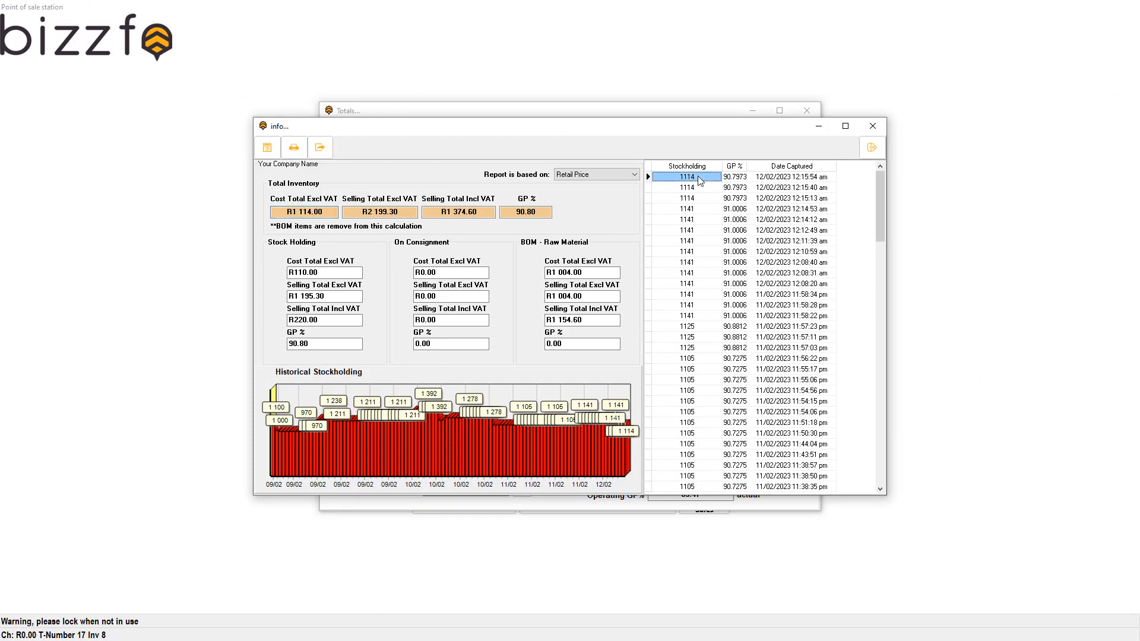
drag(712, 139, 727, 443)
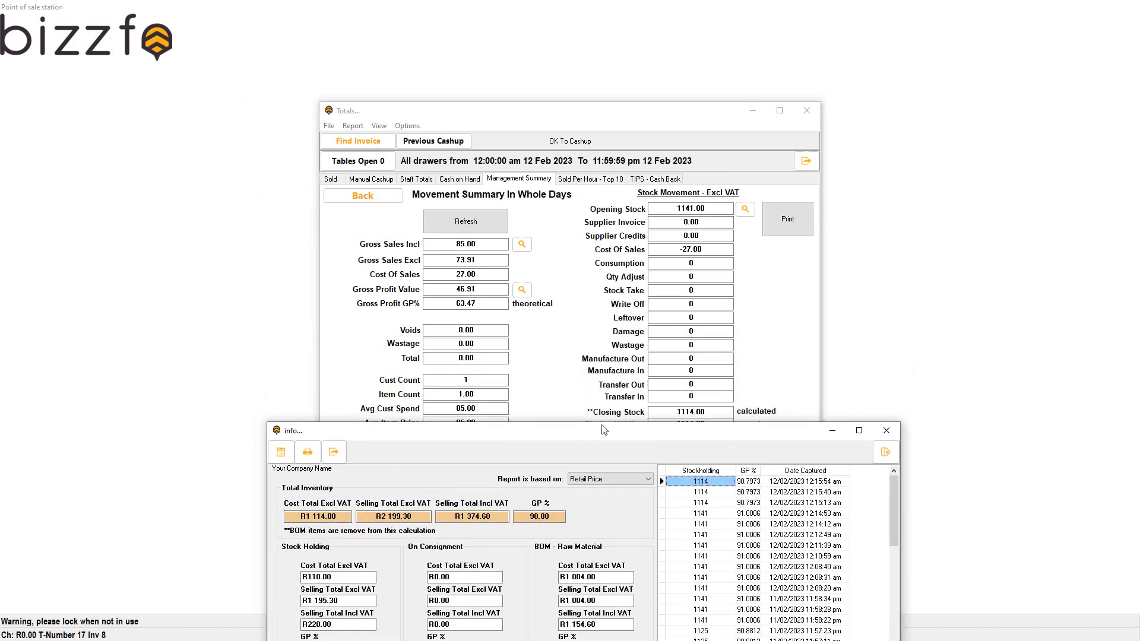
drag(851, 442, 819, 186)
click(866, 173)
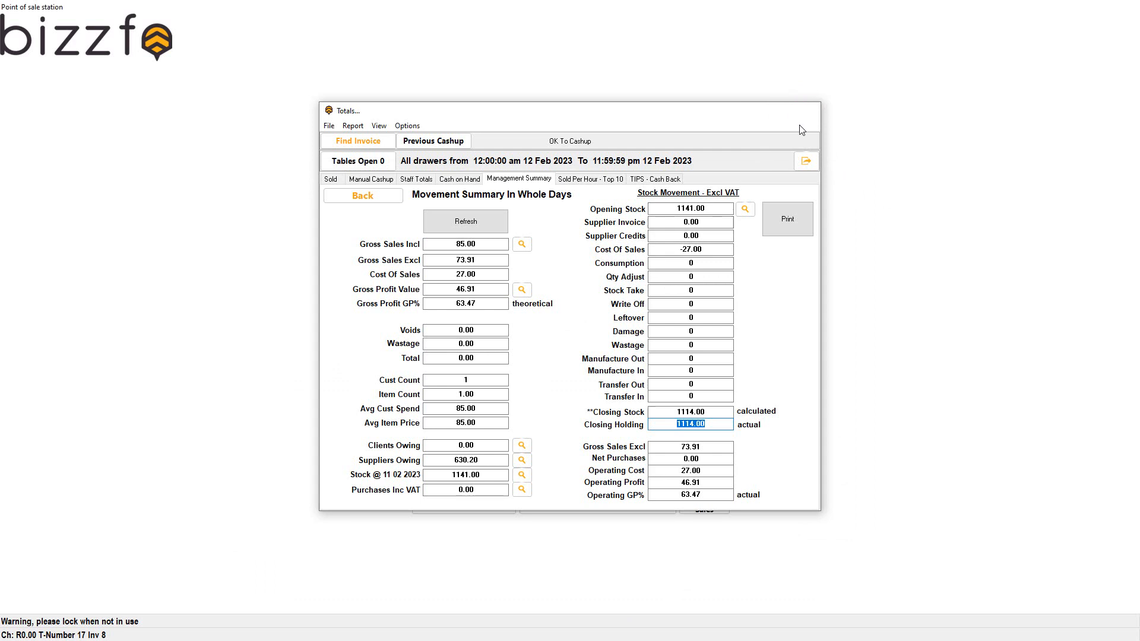
Close the Totals window, exit the sales station and open Manufacture from the inventory options.
click(807, 110)
click(426, 455)
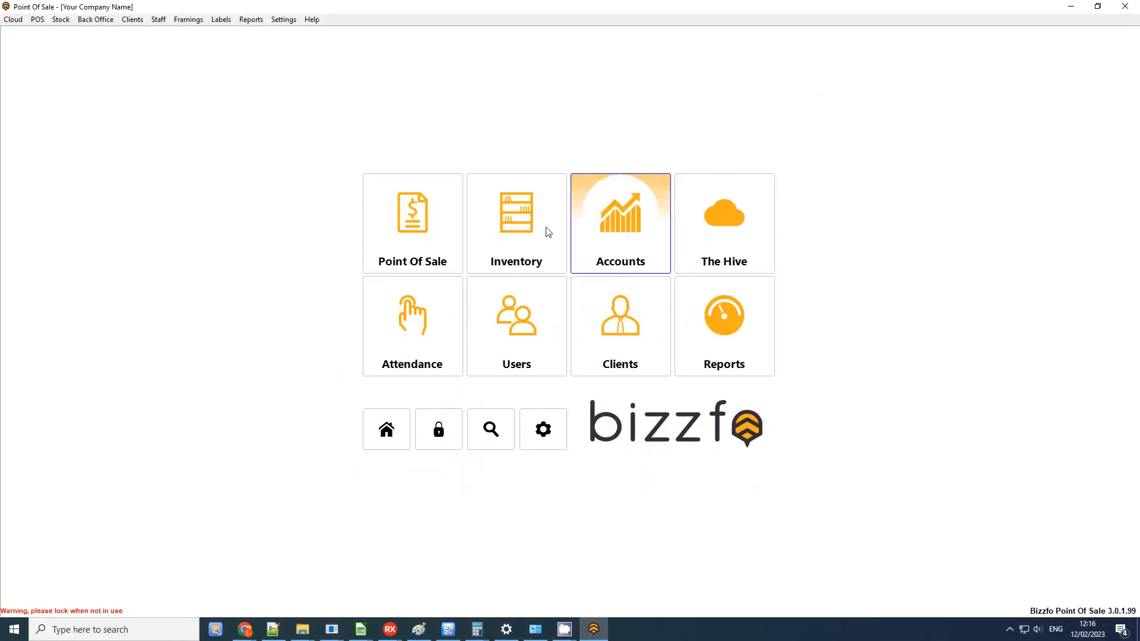
click(517, 226)
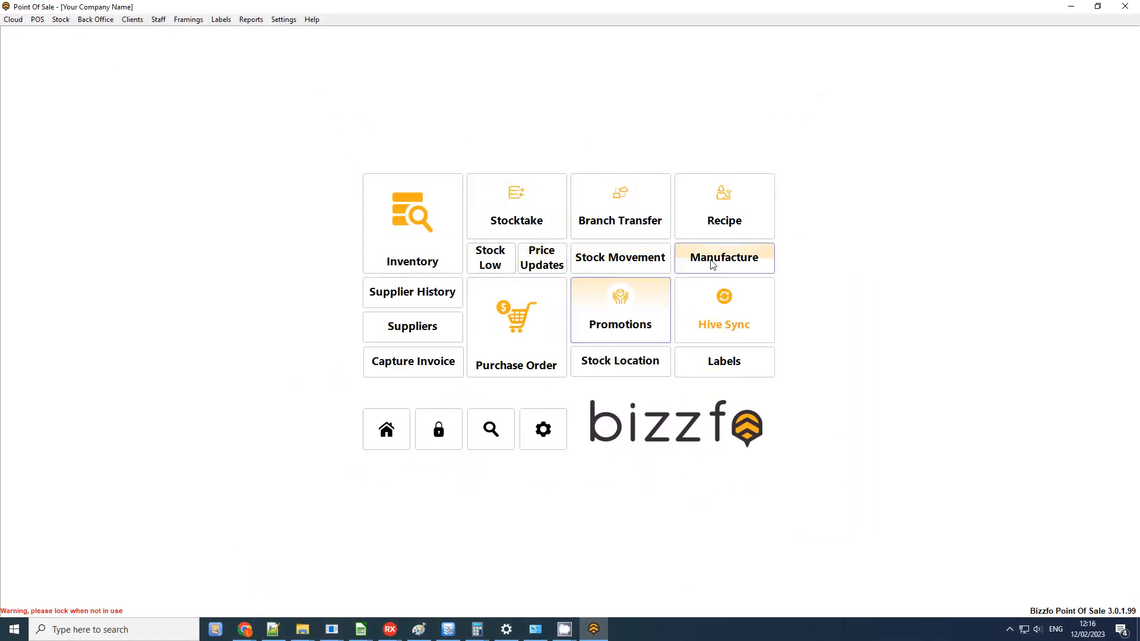
click(745, 259)
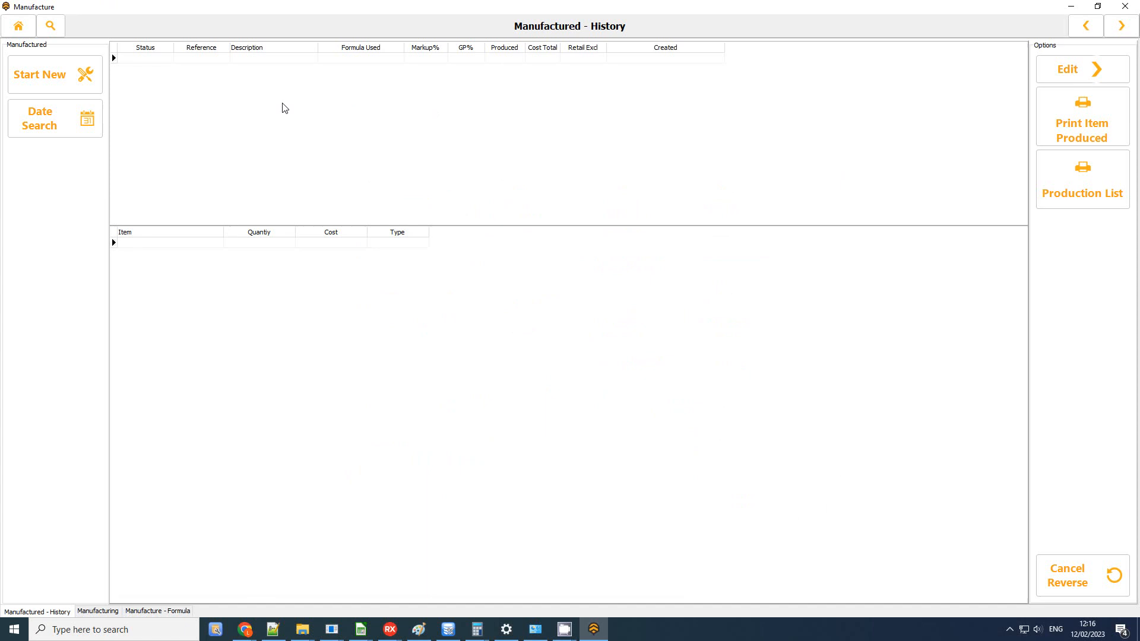
Start a new manufacture and load the Home Made Burger formula.
click(88, 76)
click(66, 70)
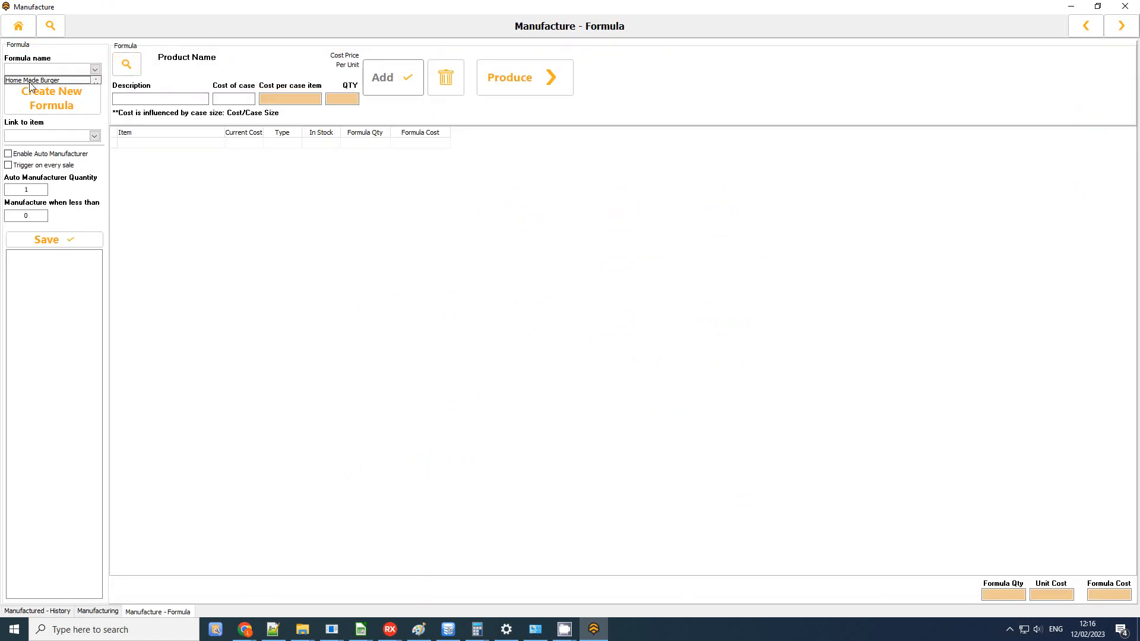
click(37, 80)
Review the Bun, Patty and Chees ingredients and their formula quantities.
click(153, 147)
click(153, 156)
click(154, 167)
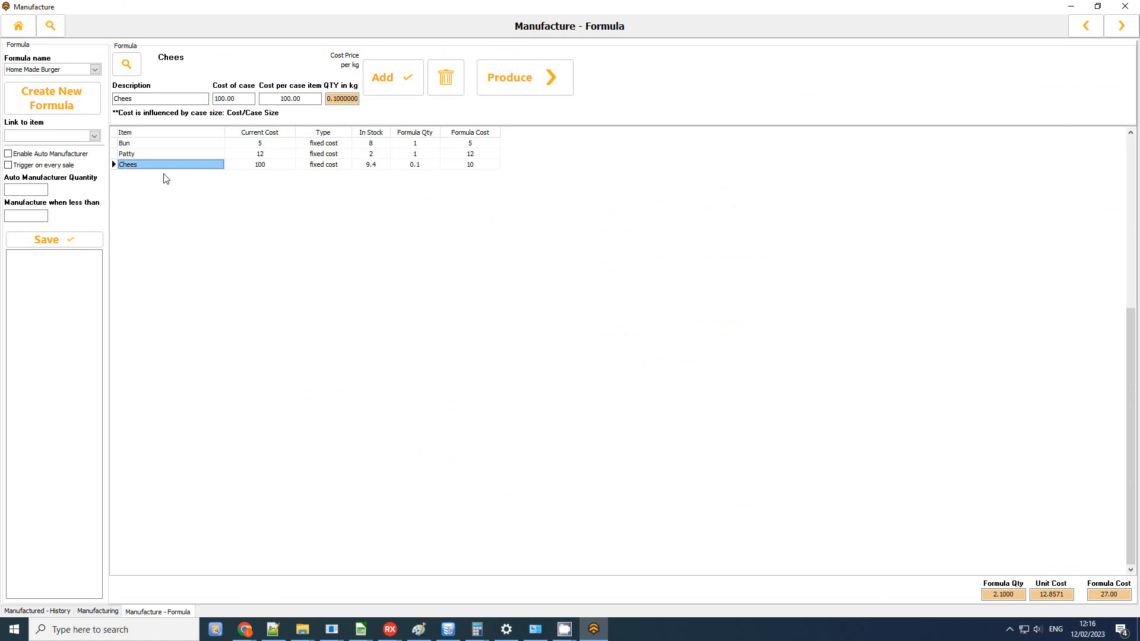
click(420, 144)
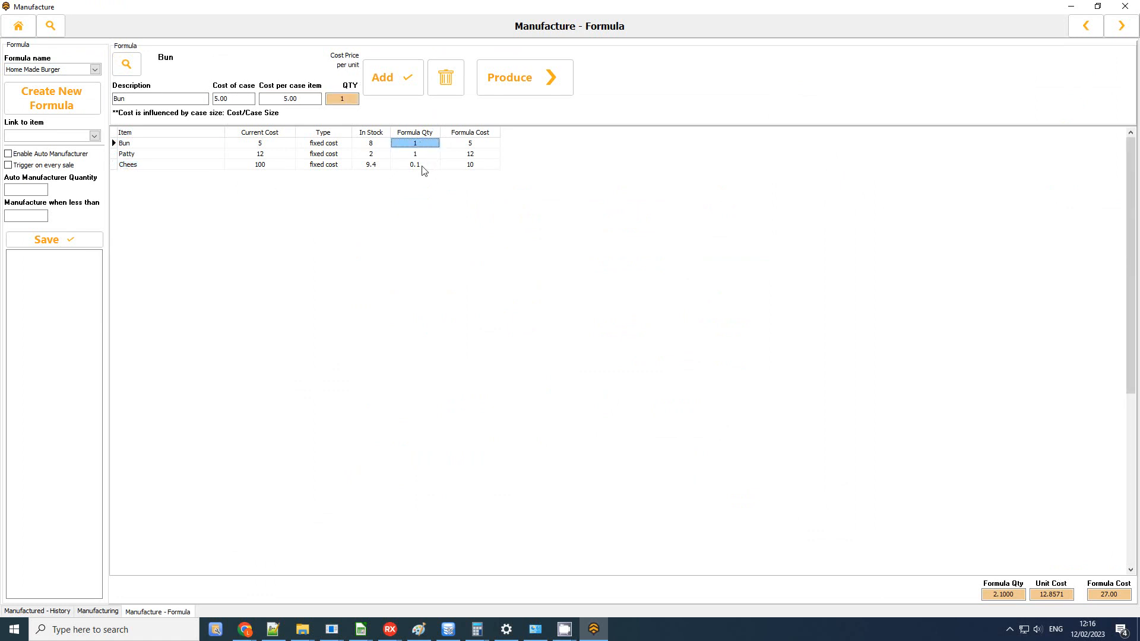
Check the Chees ingredient, send the Home Made Burger formula to production and choose Hom Made Burger as the item to produce.
click(433, 167)
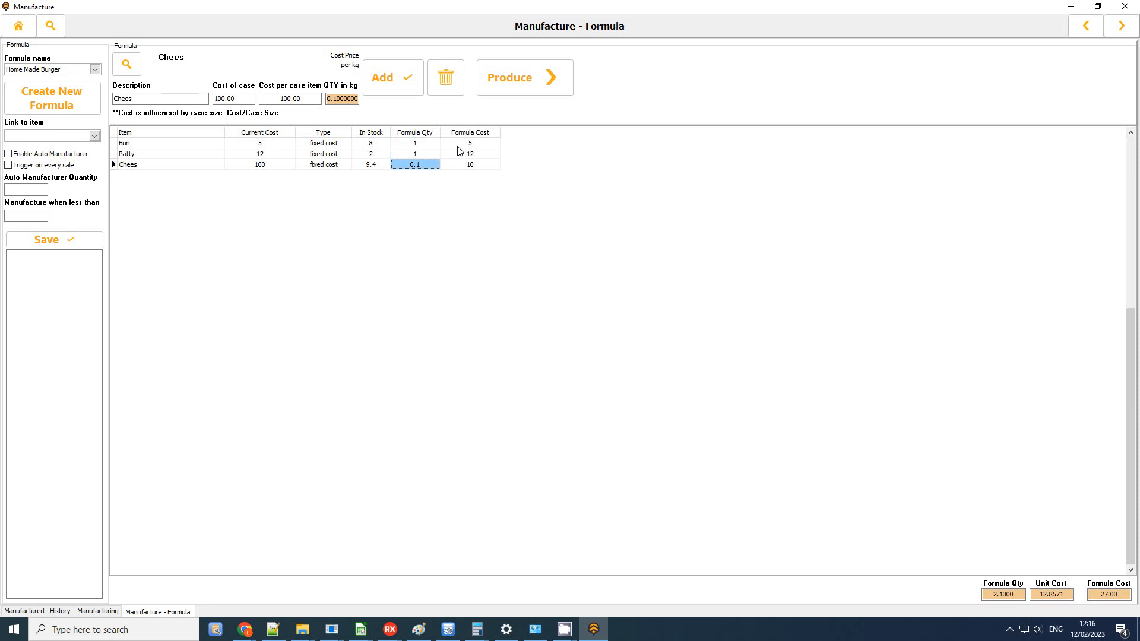
click(513, 95)
click(598, 334)
click(618, 326)
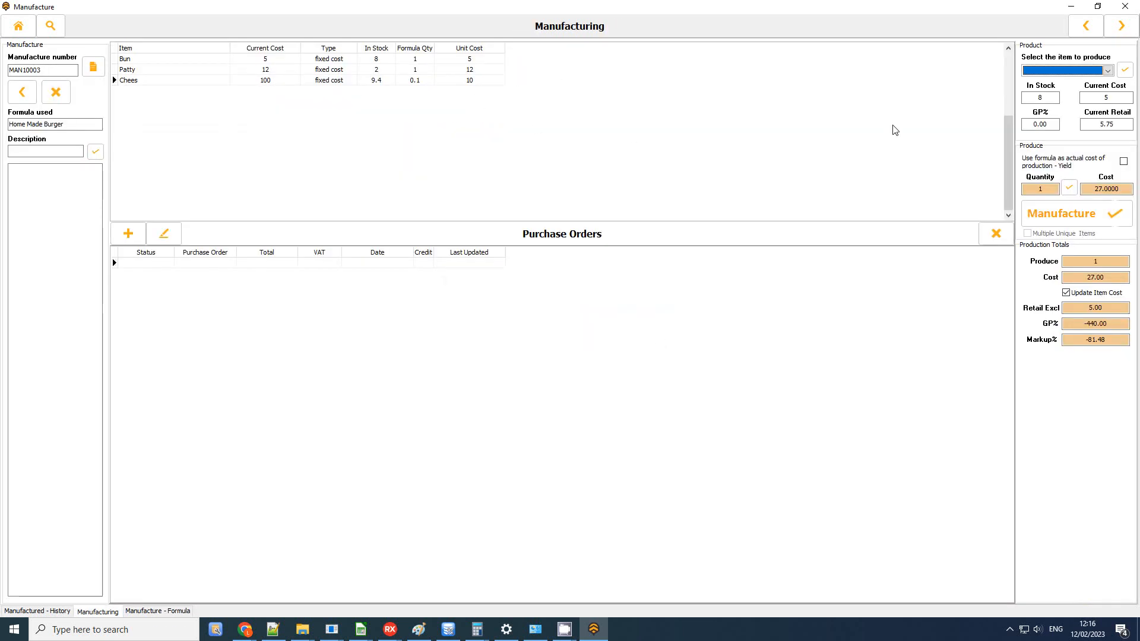
click(1085, 72)
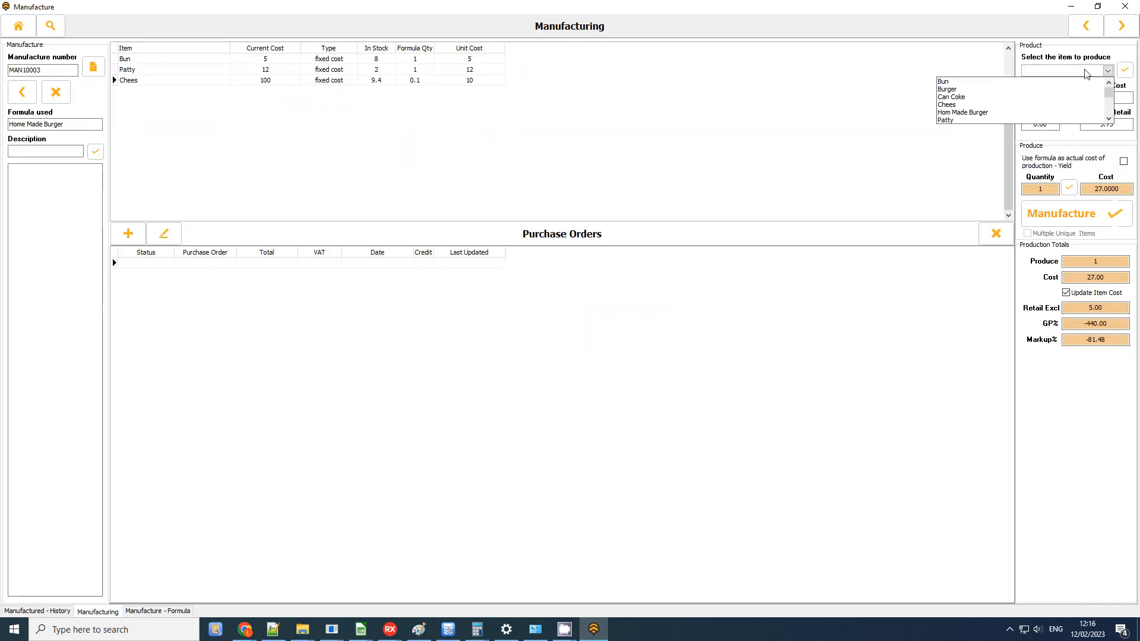
click(962, 113)
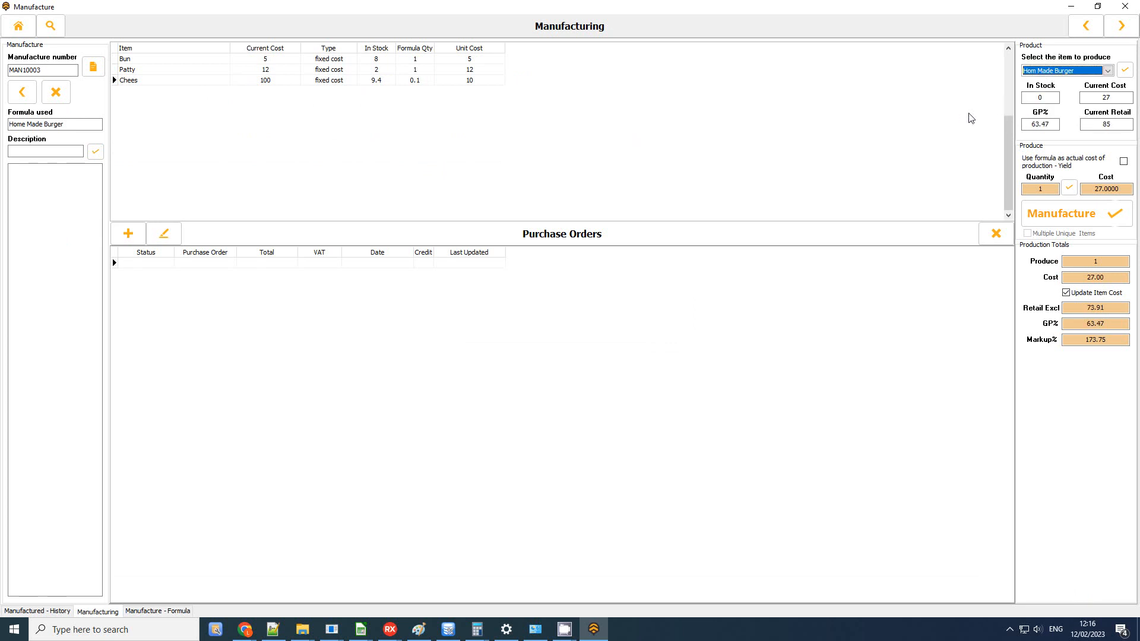
Set the production quantity to 3, manufacture the Hom Made Burgers with confirmation, and close the Manufacture window.
click(1049, 100)
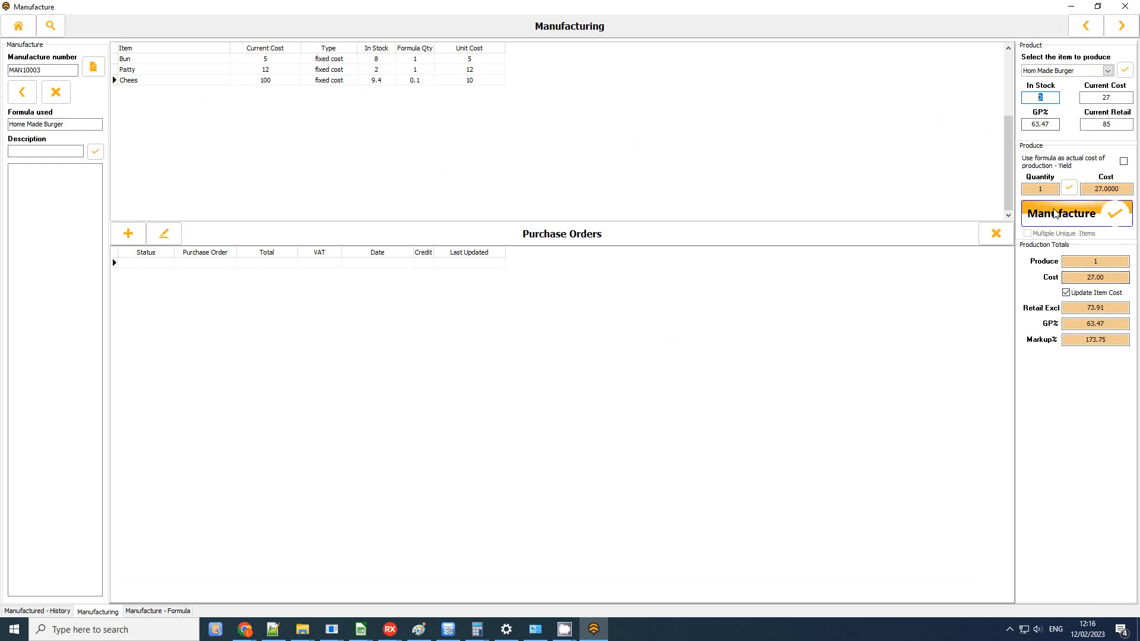
click(1054, 189)
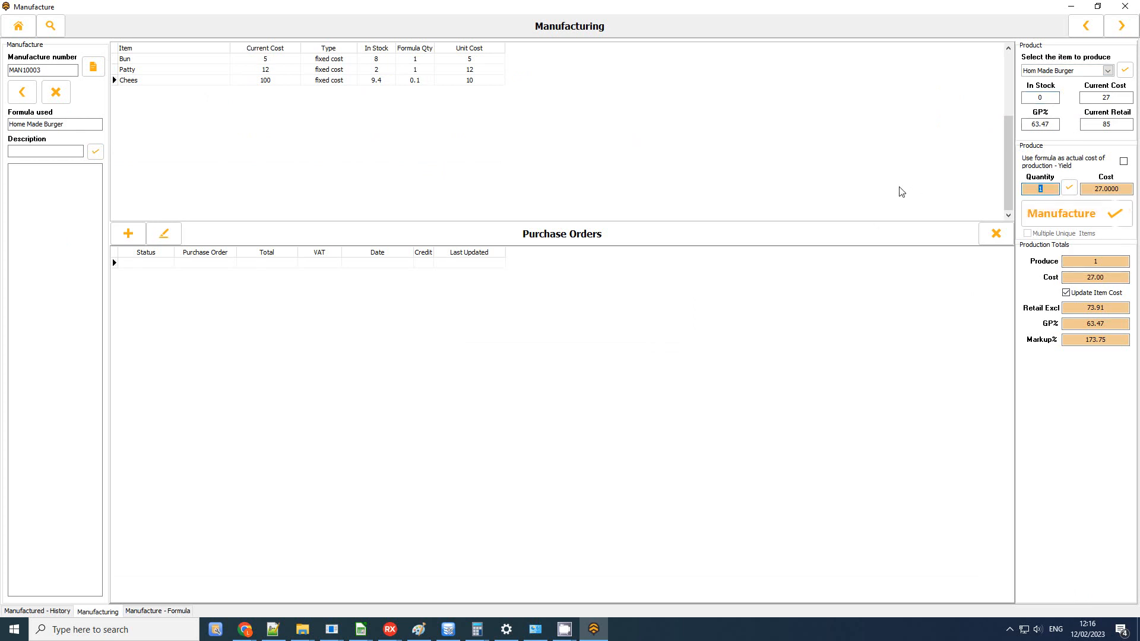
click(1107, 189)
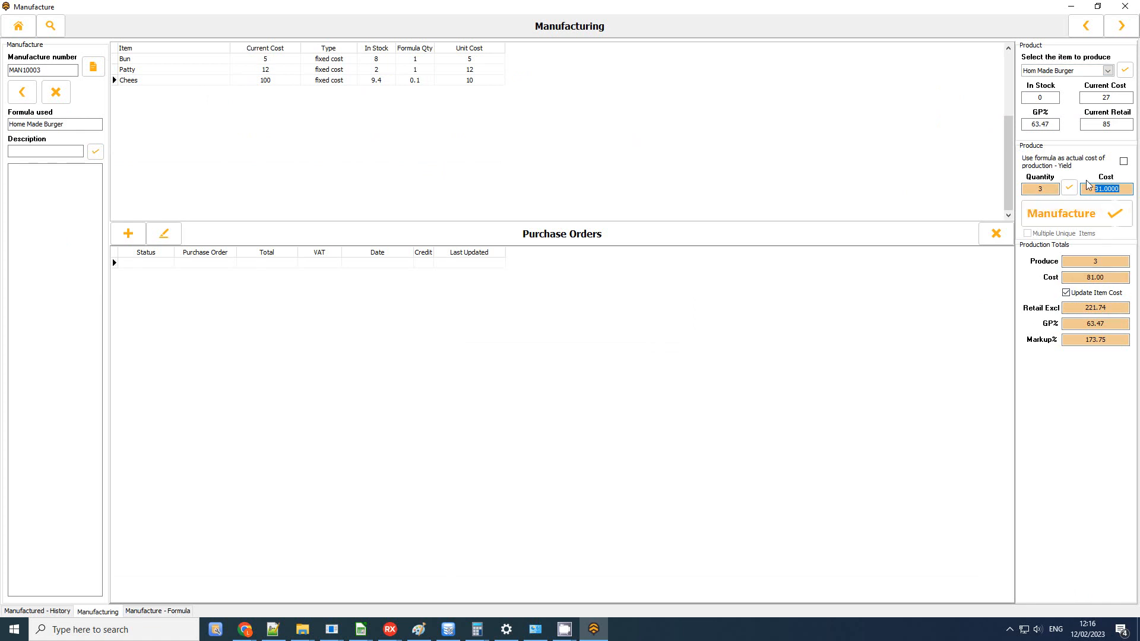
click(1061, 214)
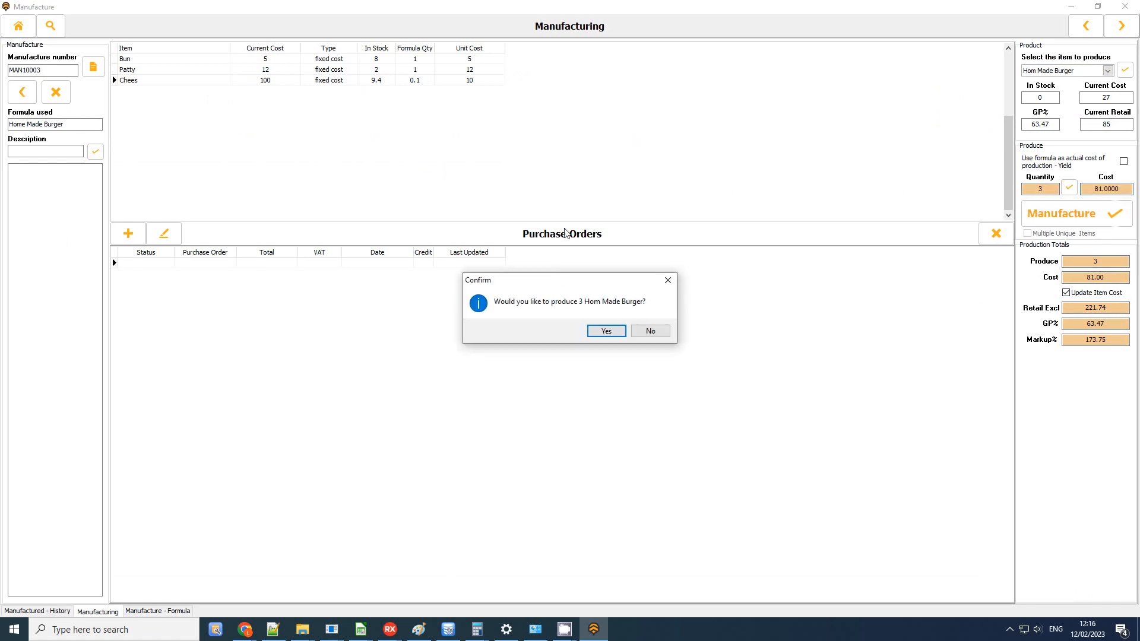
click(607, 332)
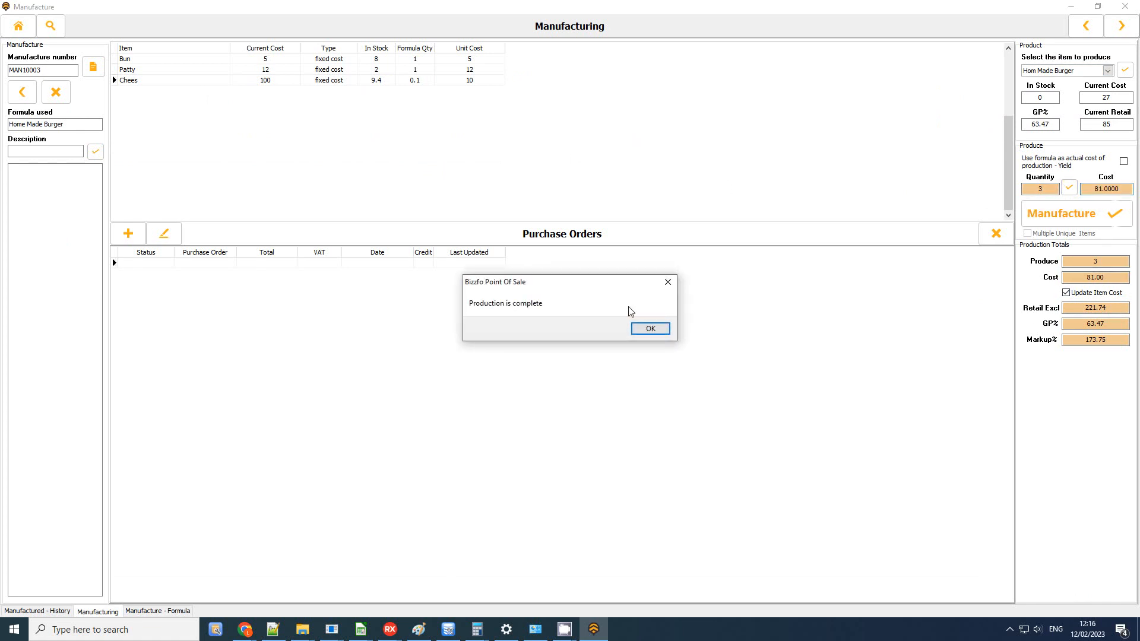
click(651, 329)
click(1125, 5)
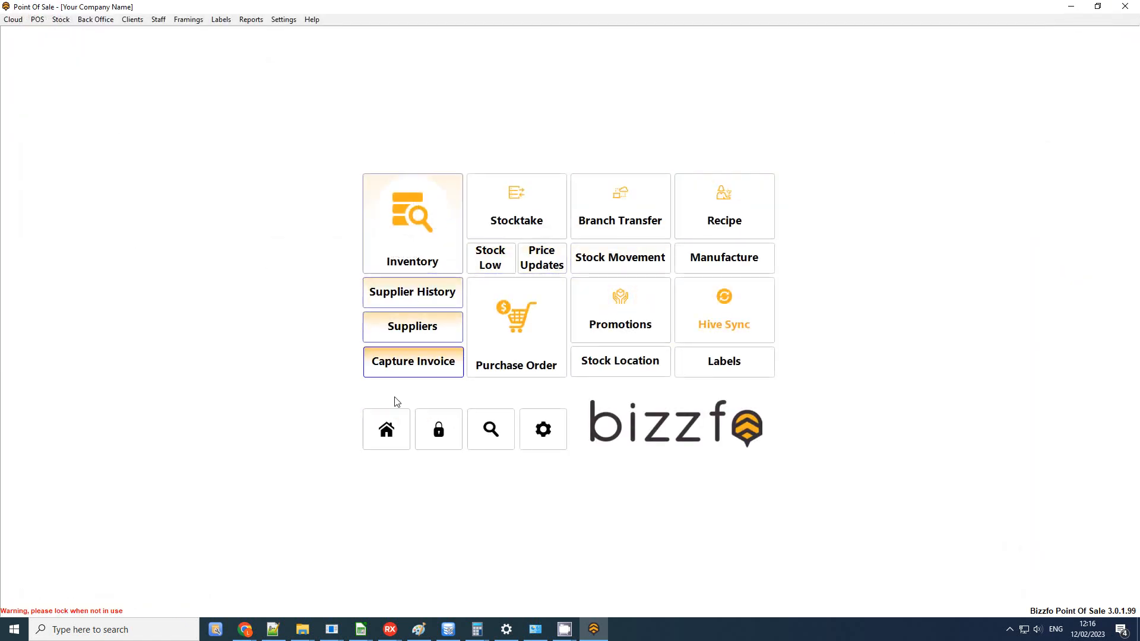
Generate the cashup management summary for all drawers on 12 Feb 2023, check the Manufacture Out and Manufacture In values, and close it.
click(377, 433)
click(412, 226)
click(648, 320)
click(521, 300)
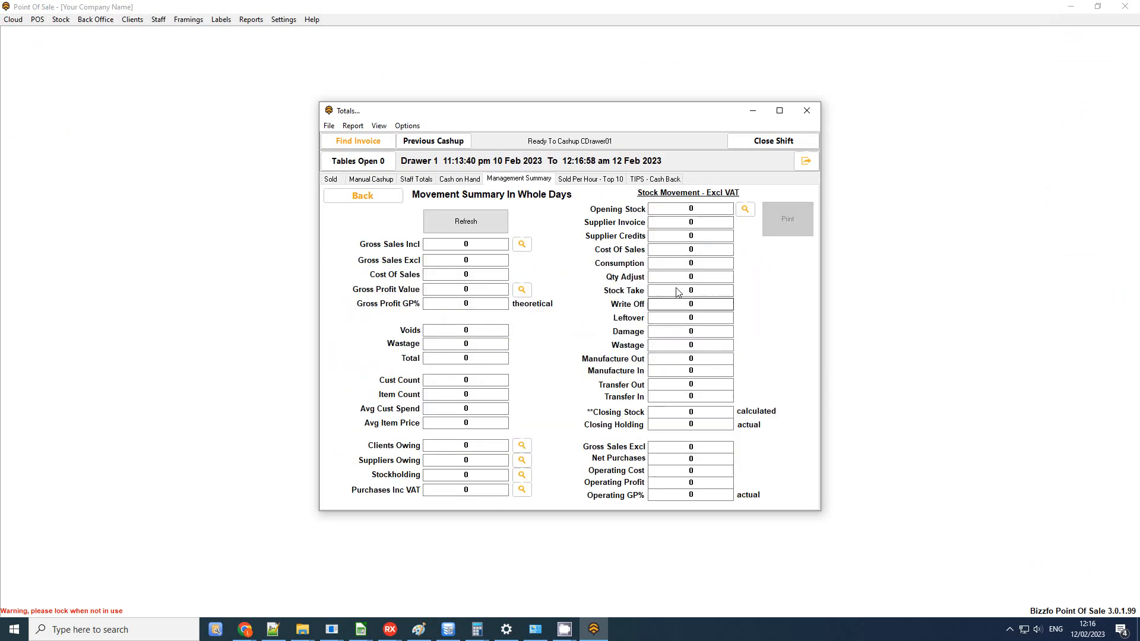
click(437, 214)
click(606, 239)
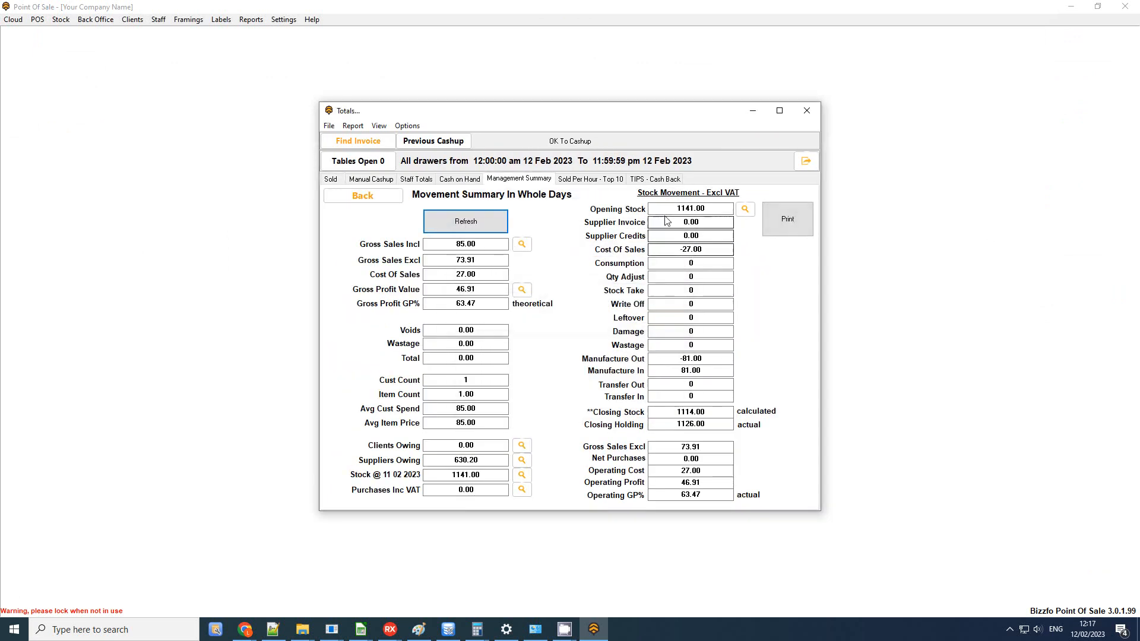
click(649, 360)
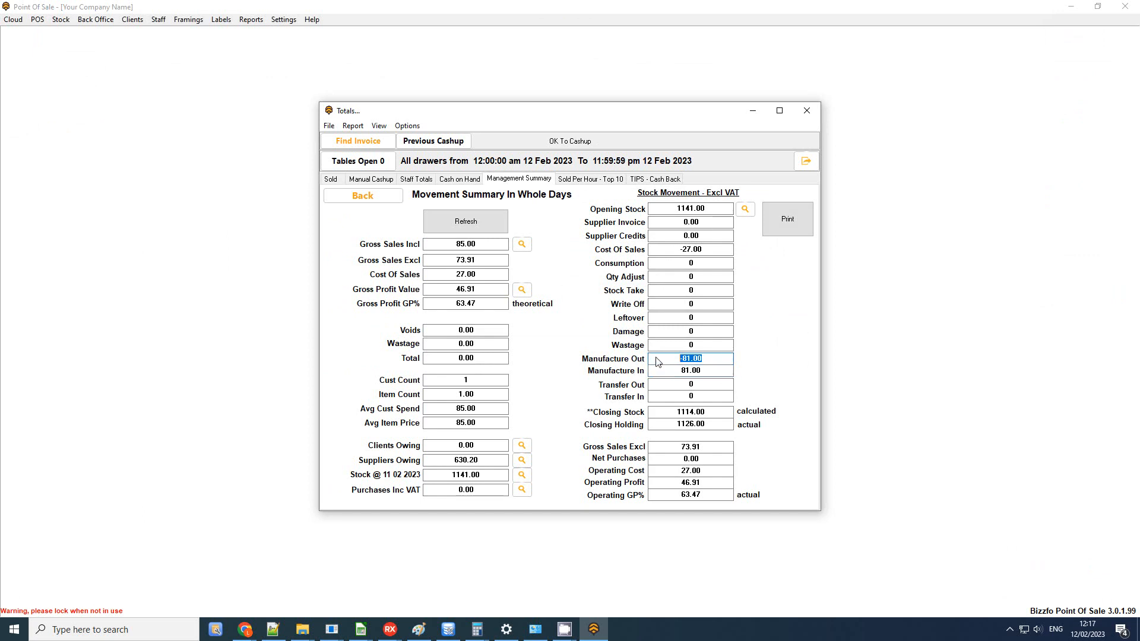
click(807, 111)
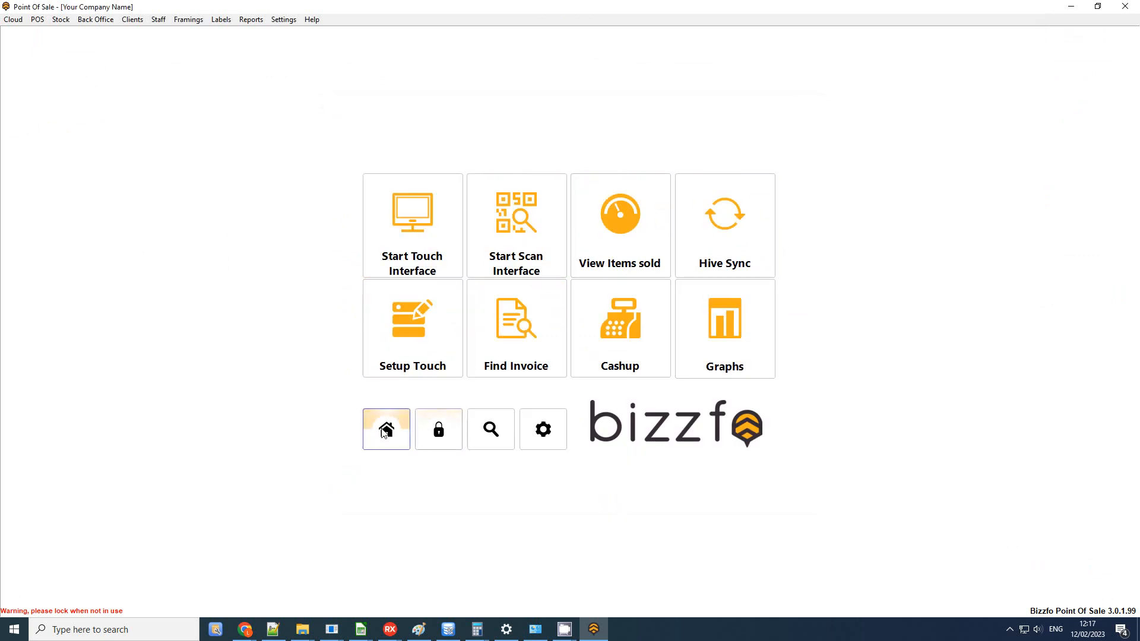
Open Stocktake from the inventory options, review the stock sheet types such as Consumption and Write-off, and close it with Stock Take selected.
click(407, 433)
click(520, 229)
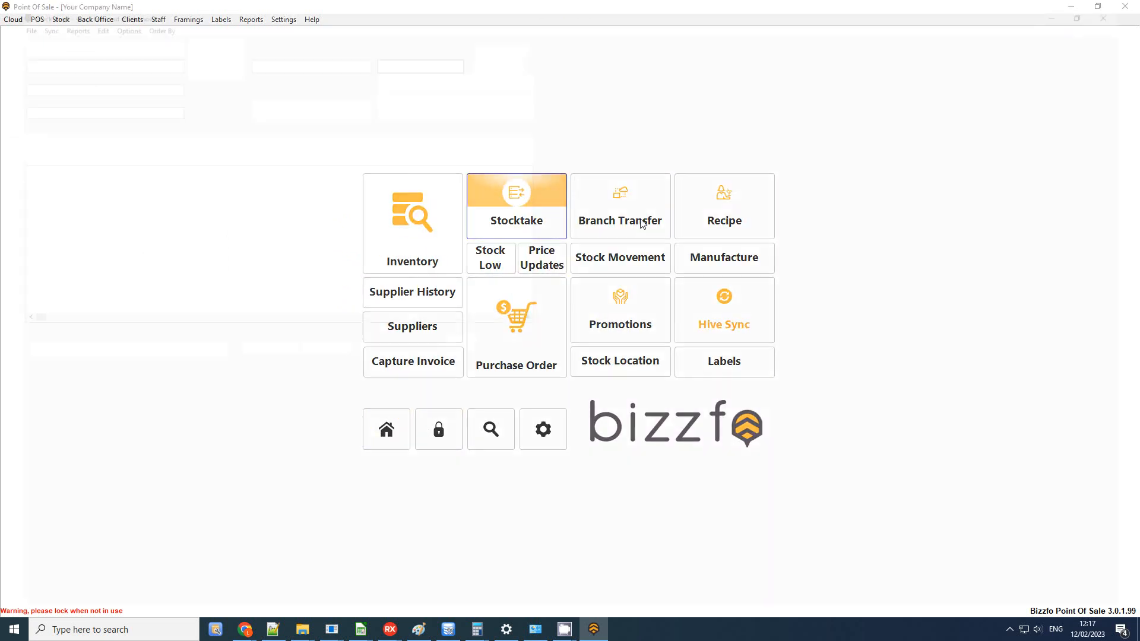
click(112, 39)
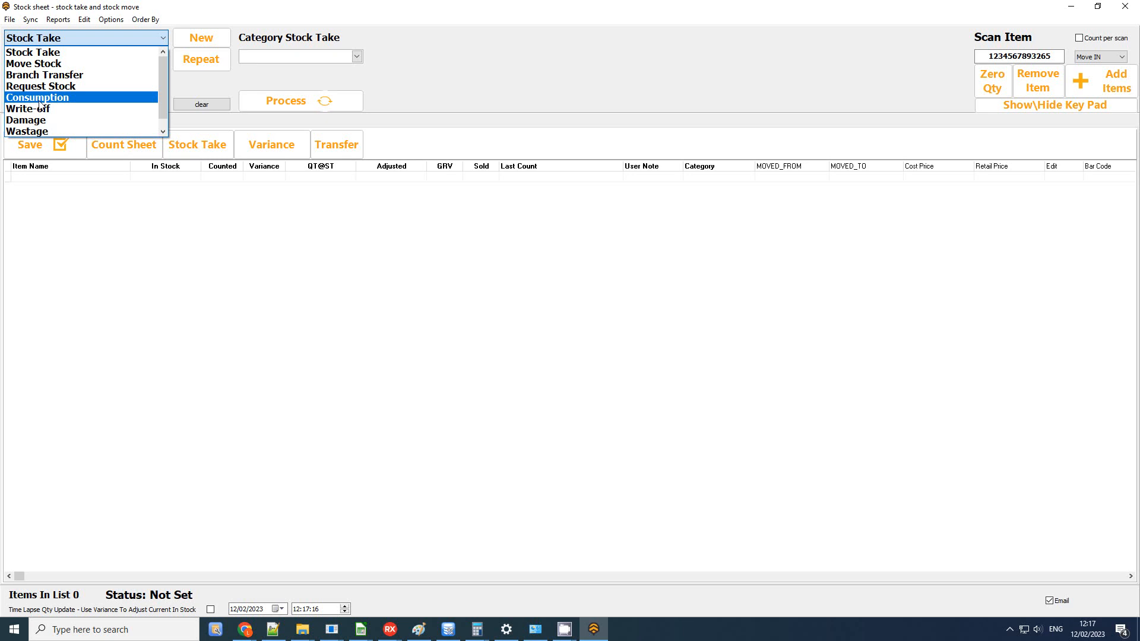
click(85, 106)
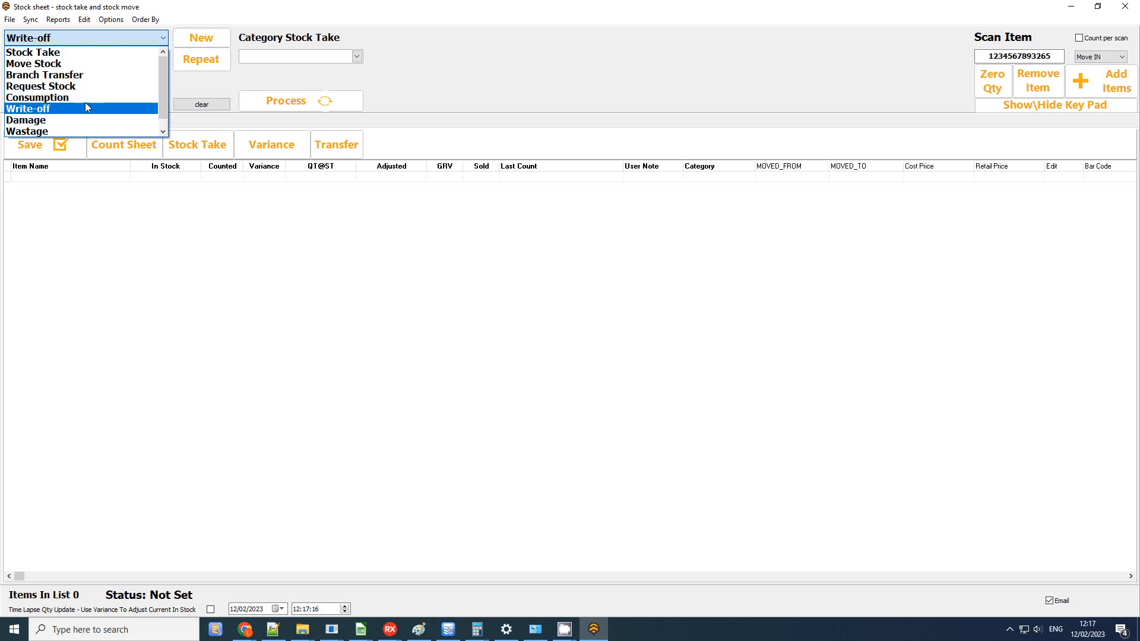
scroll(77, 120, up, 6)
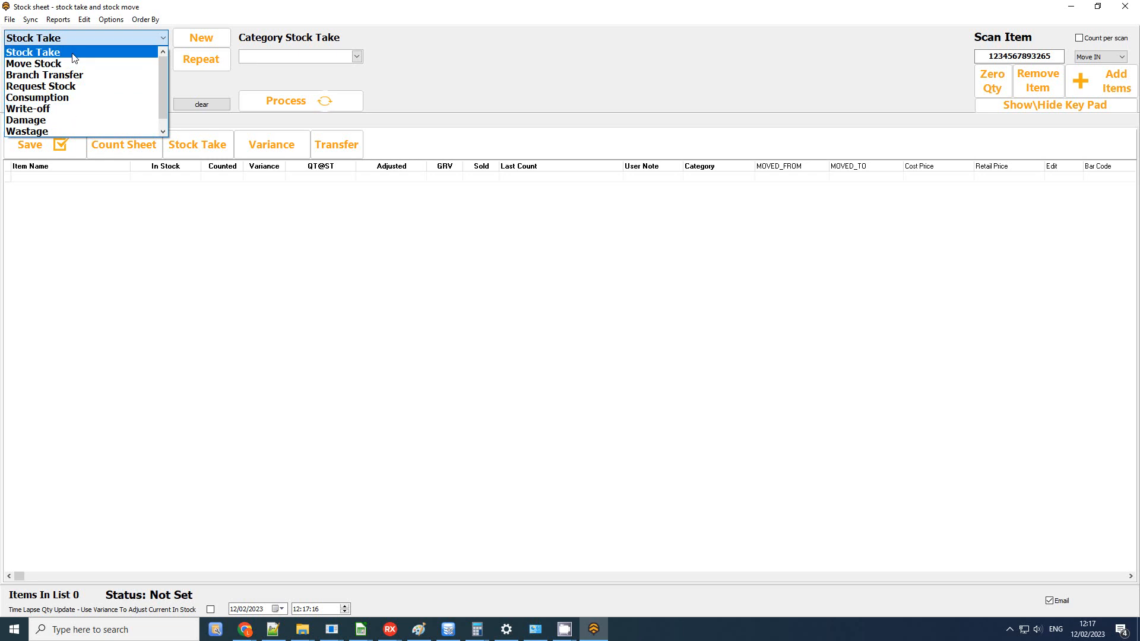
click(125, 6)
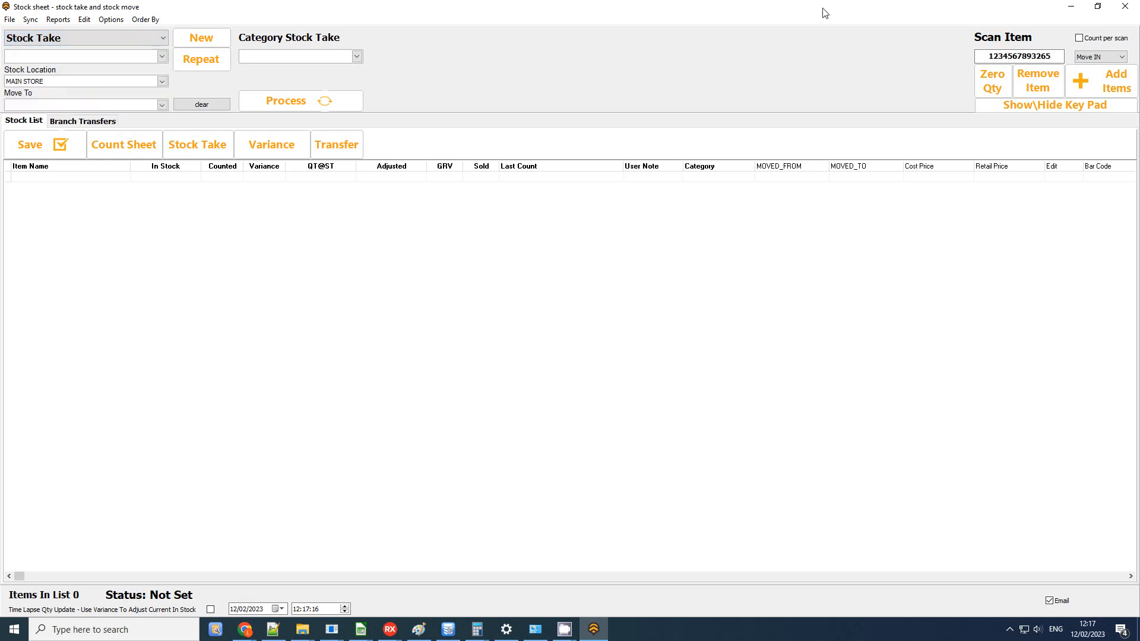
click(1124, 6)
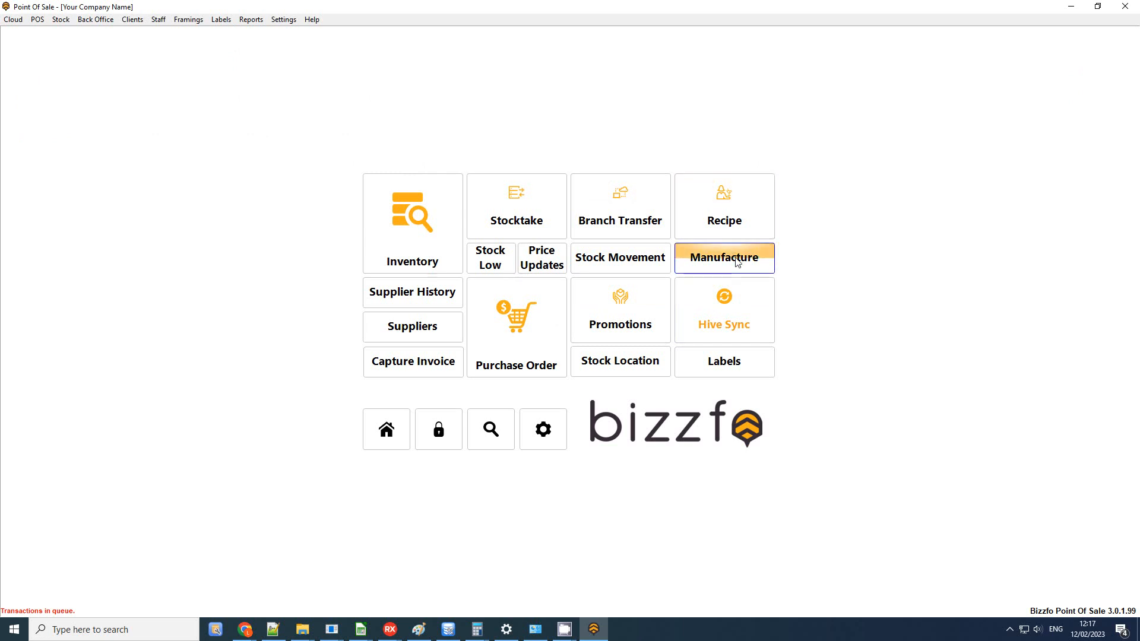
Open the inventory list and inspect the main store quantities of Patty, Burger and Hom Made Burger.
click(385, 437)
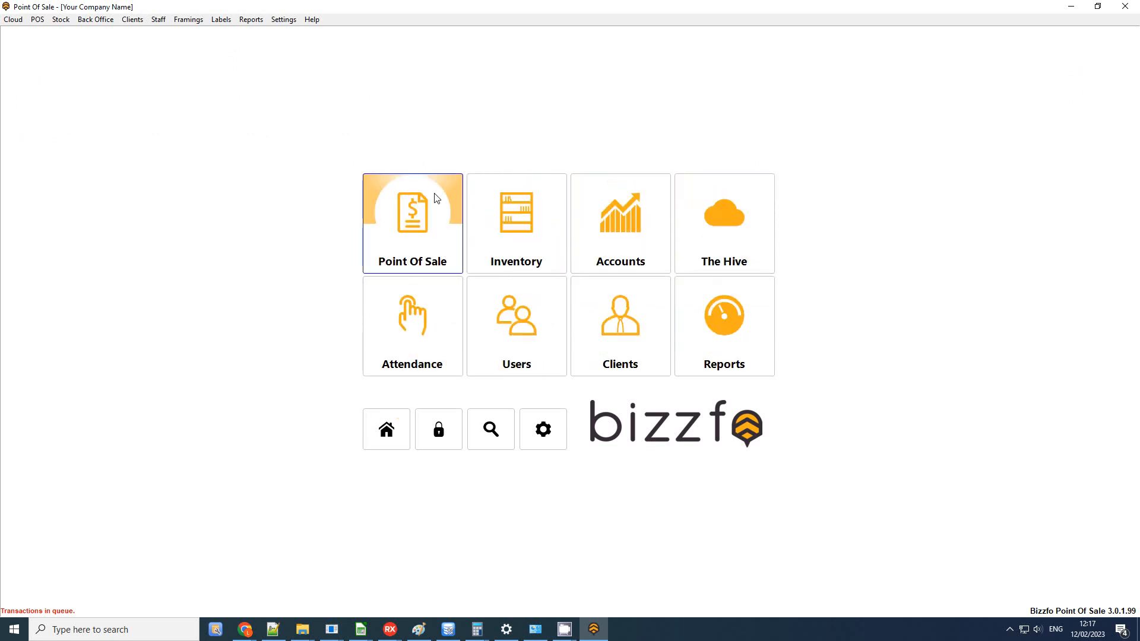
click(534, 248)
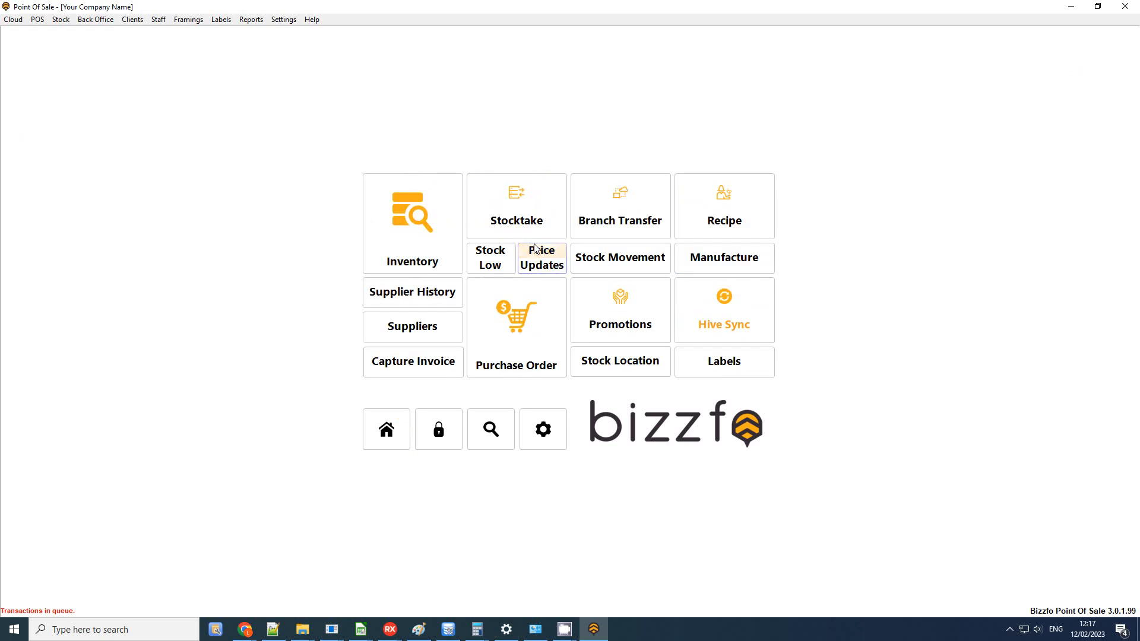
click(409, 222)
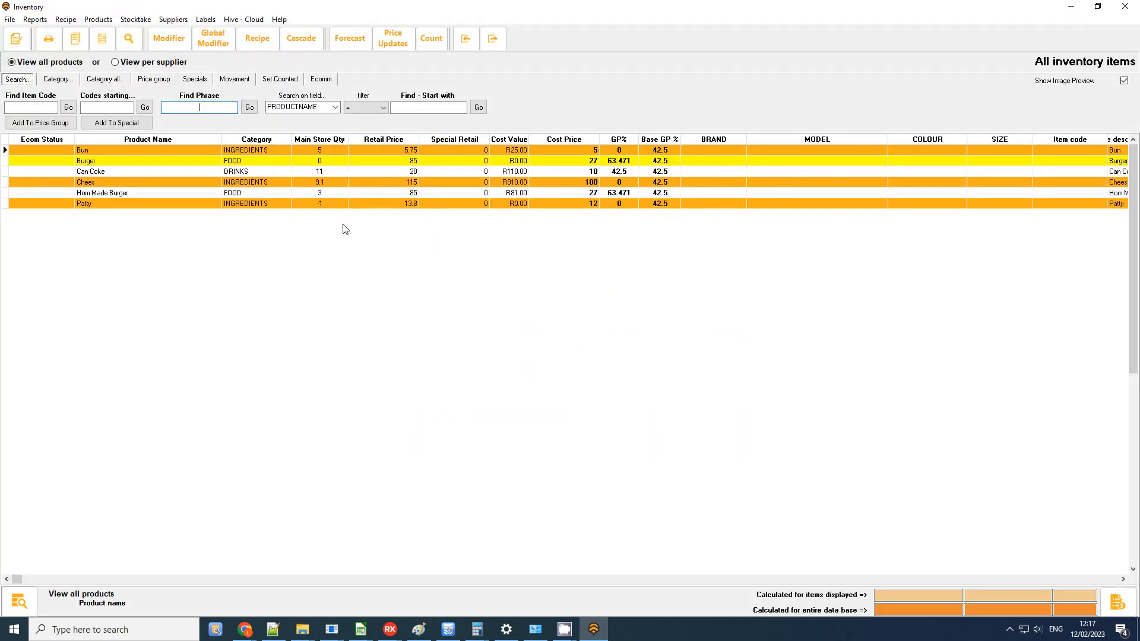
click(92, 203)
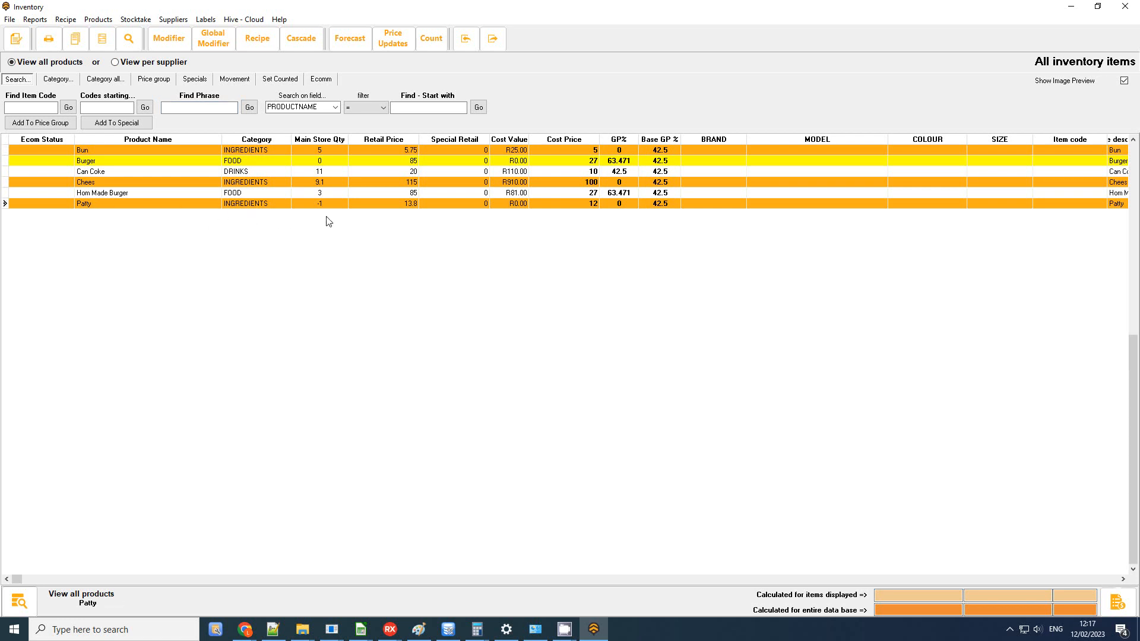
click(328, 162)
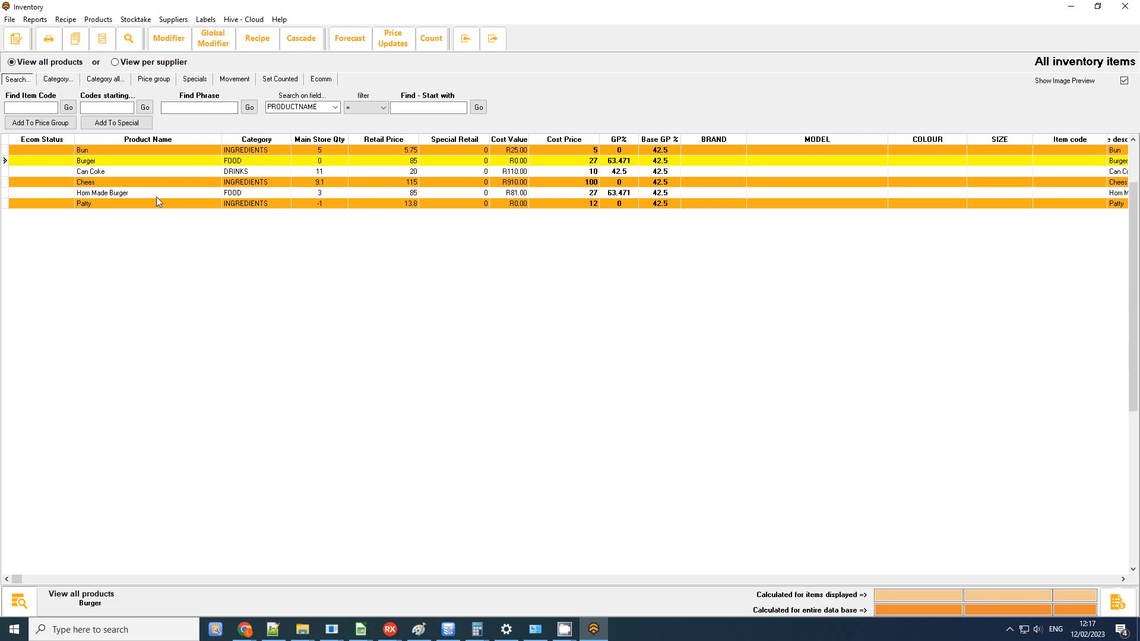
click(331, 195)
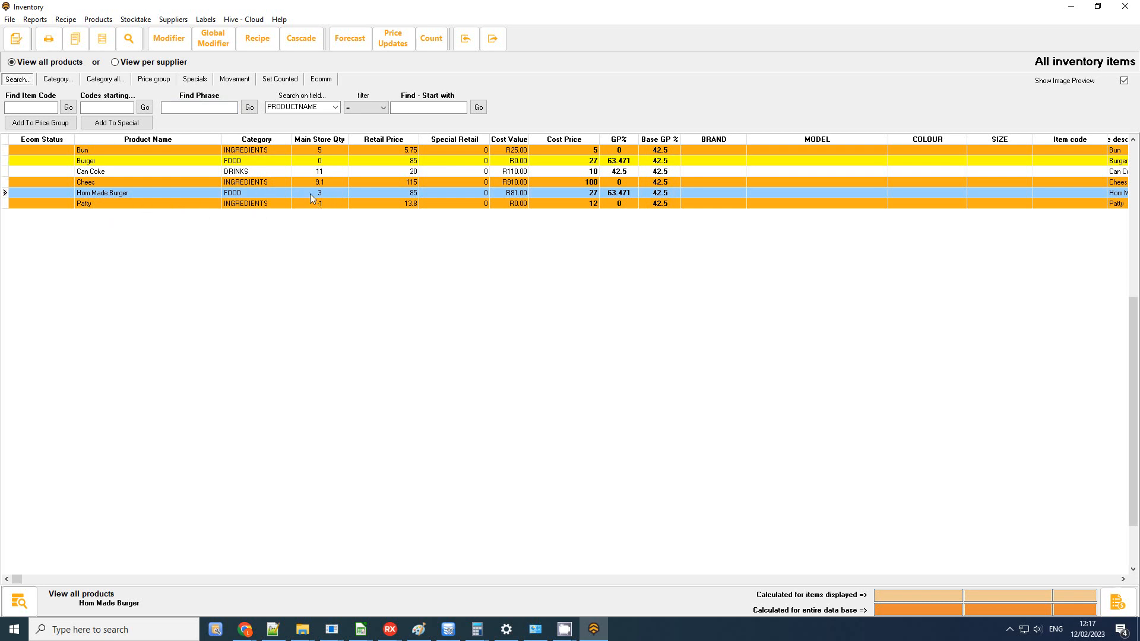
click(313, 205)
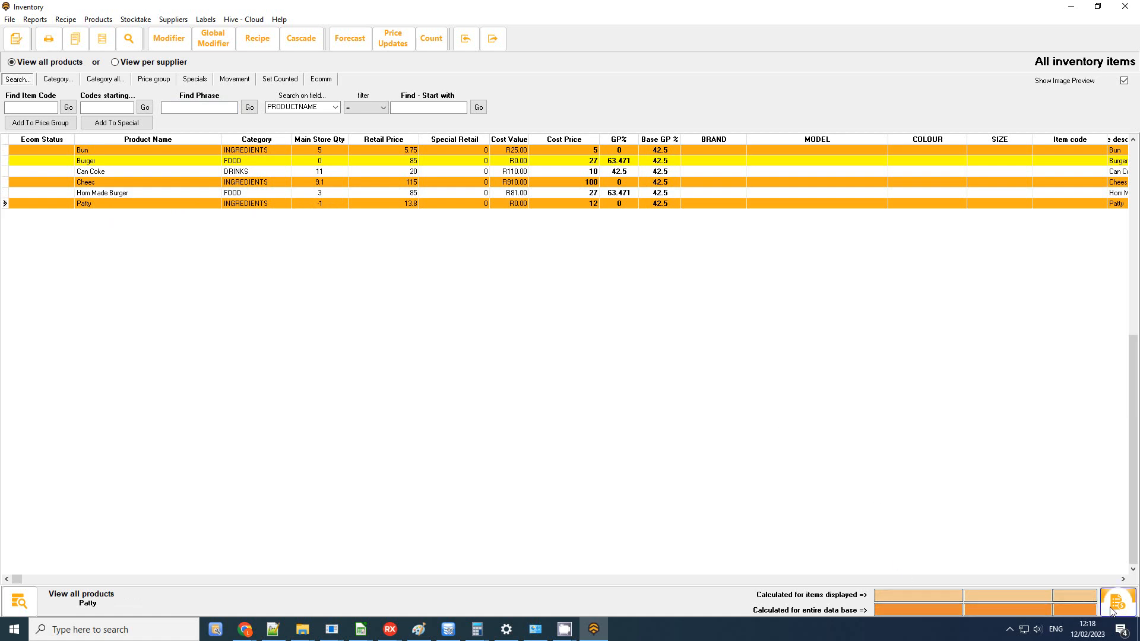
Calculate the inventory totals, check the cost excluding VAT for the displayed items, and close the inventory list.
click(34, 63)
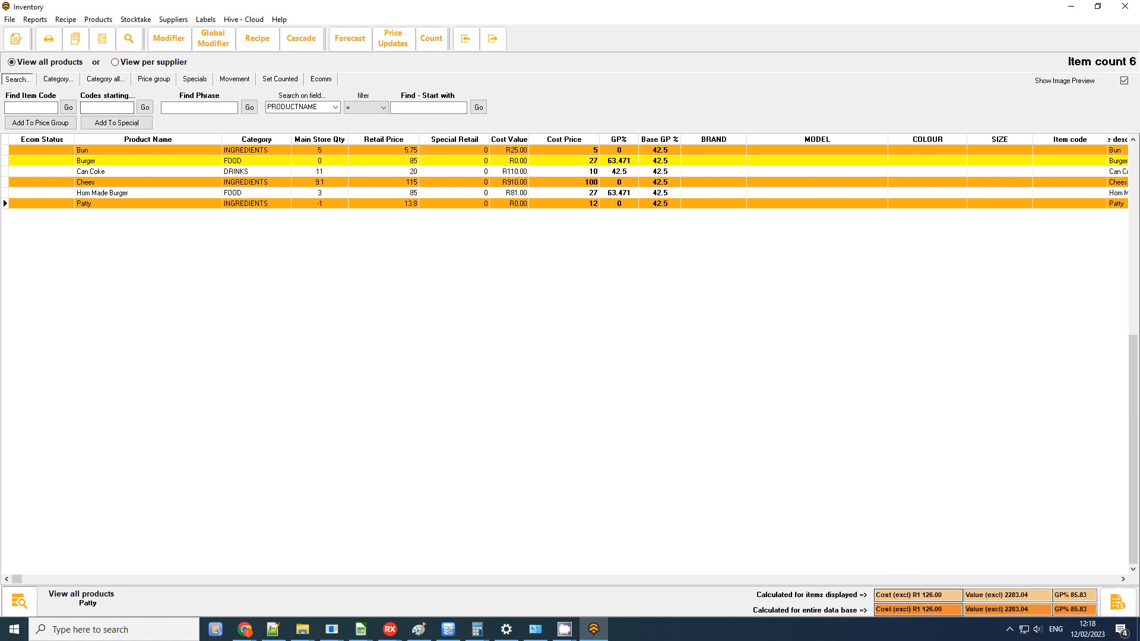
drag(949, 599, 789, 599)
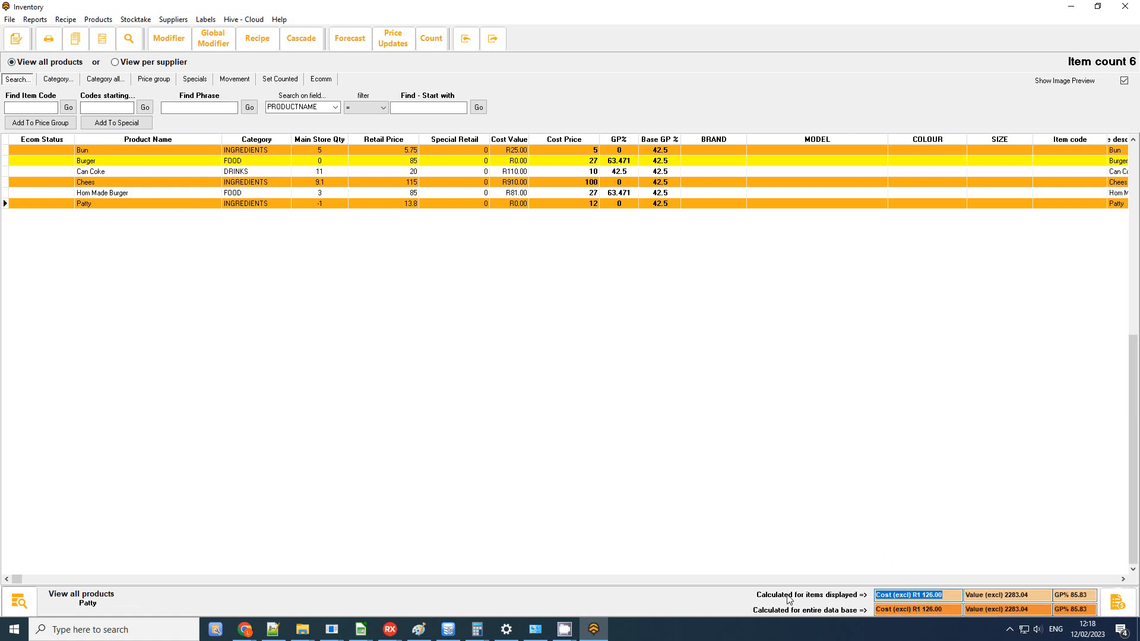
click(1125, 6)
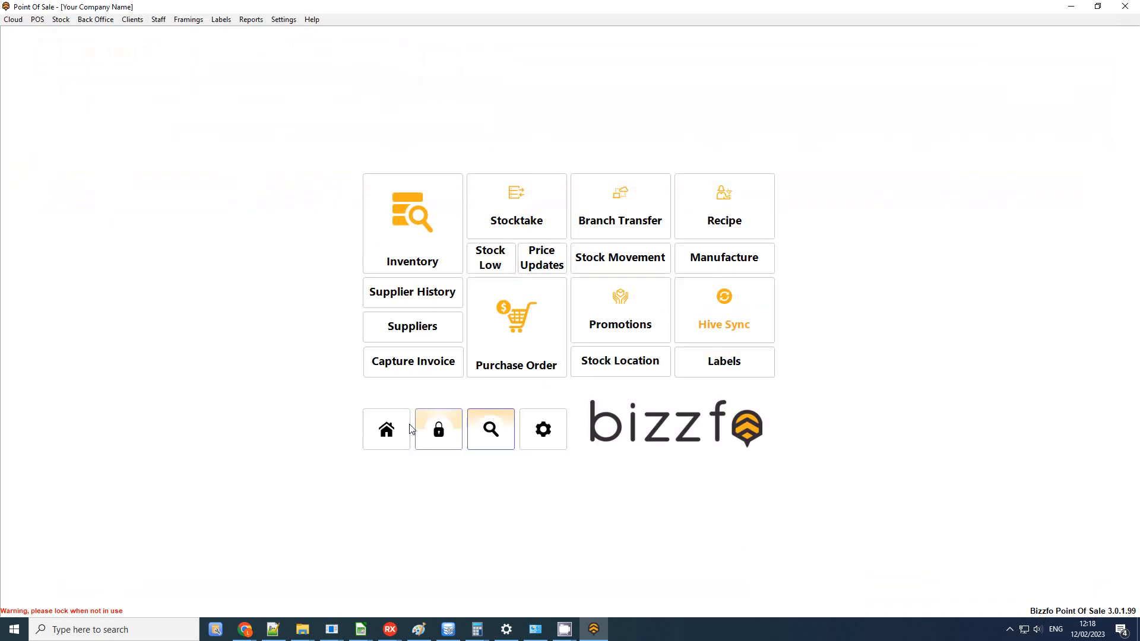
Reopen the cashup Totals and refresh the management movement summary for all drawers on 12 Feb 2023.
click(437, 220)
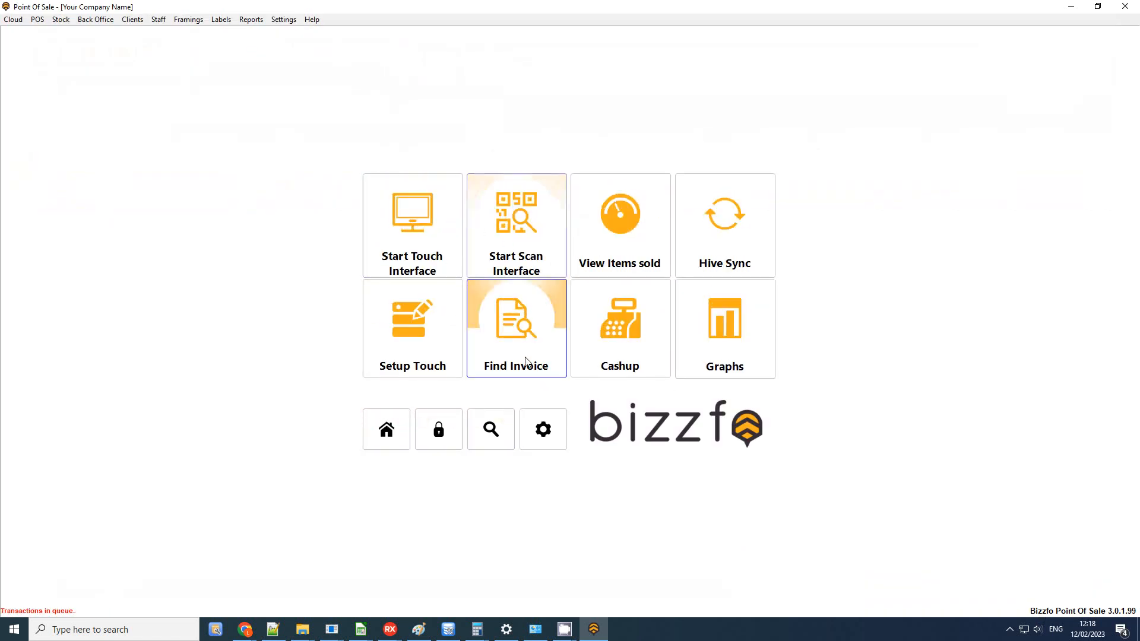
click(606, 321)
click(520, 306)
click(502, 221)
click(613, 242)
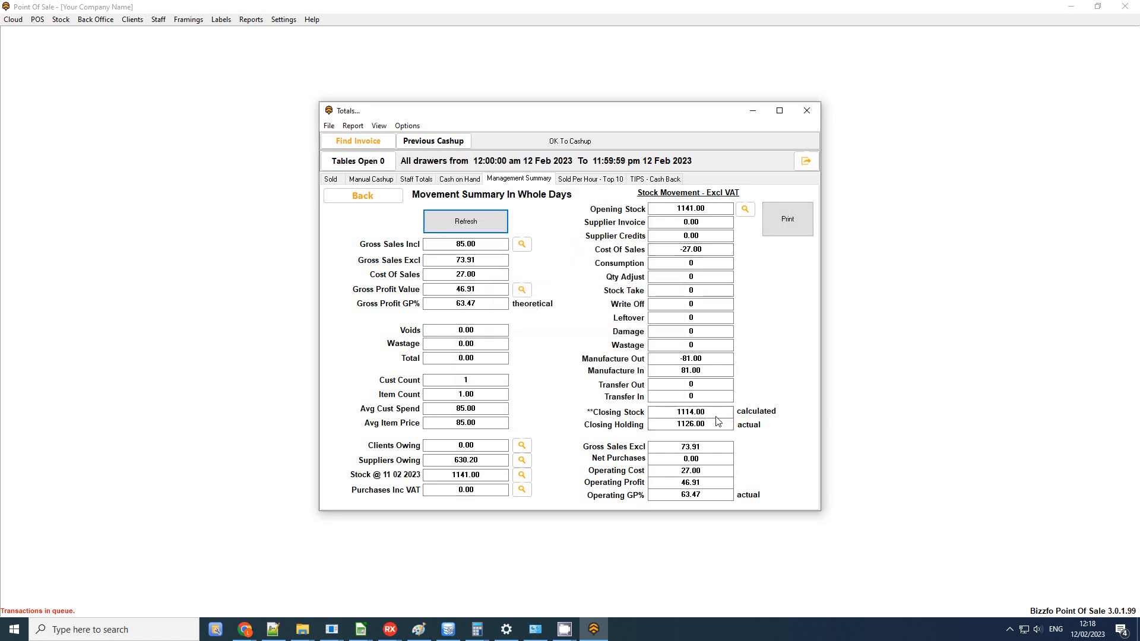
Compare the calculated closing stock with the opening stock, then examine the stockholding history entry captured 12/02/2023 at 12:15:54 am.
drag(716, 416, 663, 415)
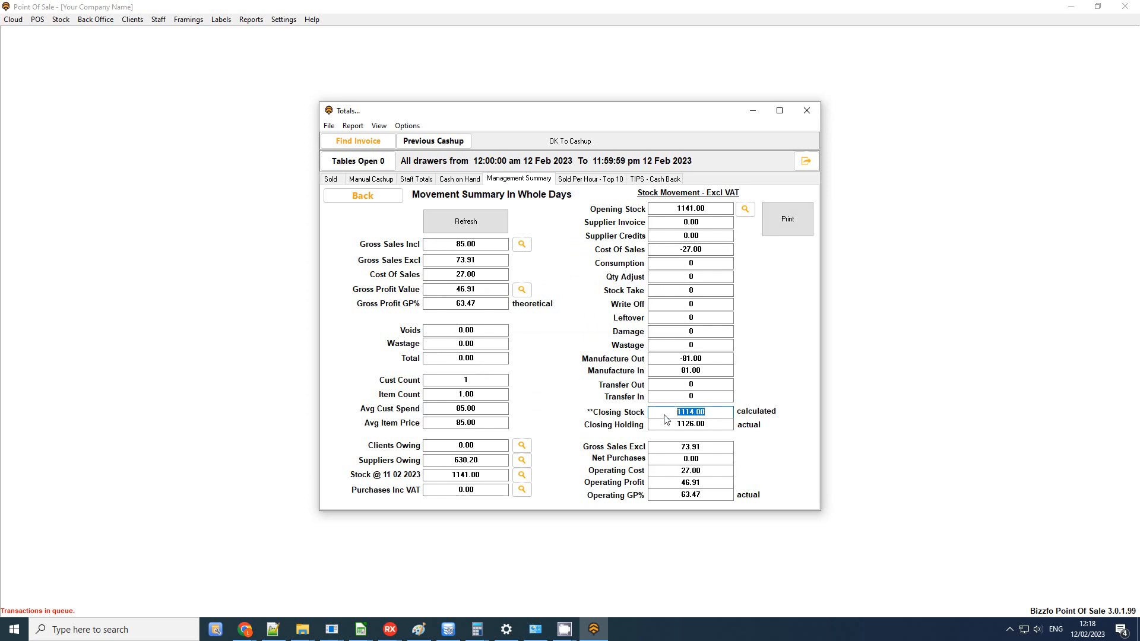
drag(579, 420, 669, 419)
double_click(716, 211)
click(745, 209)
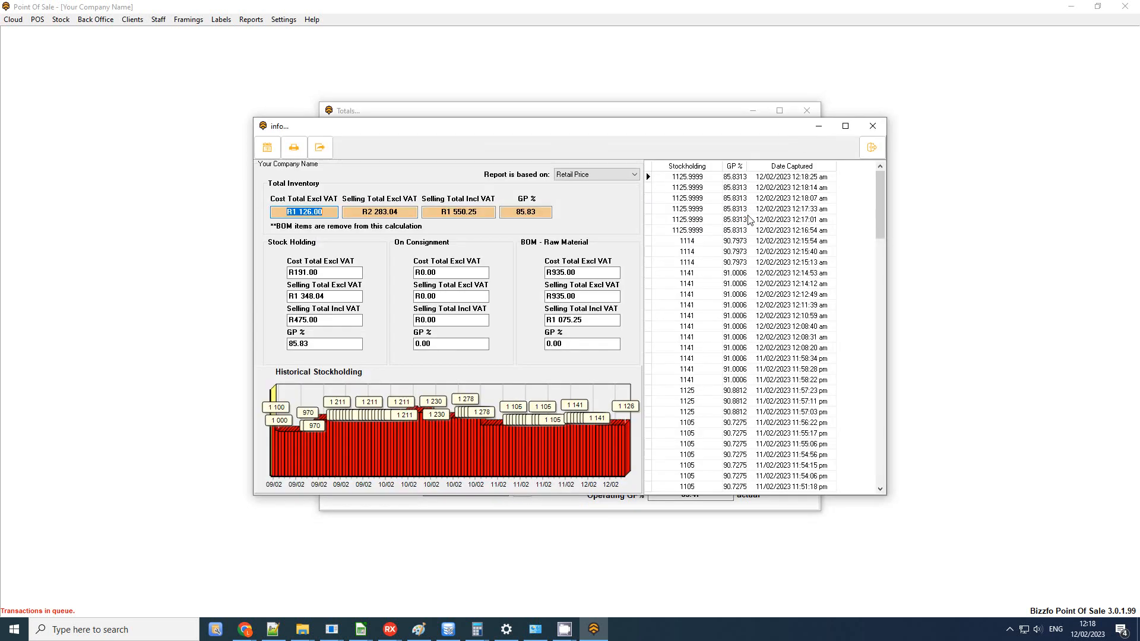
click(713, 243)
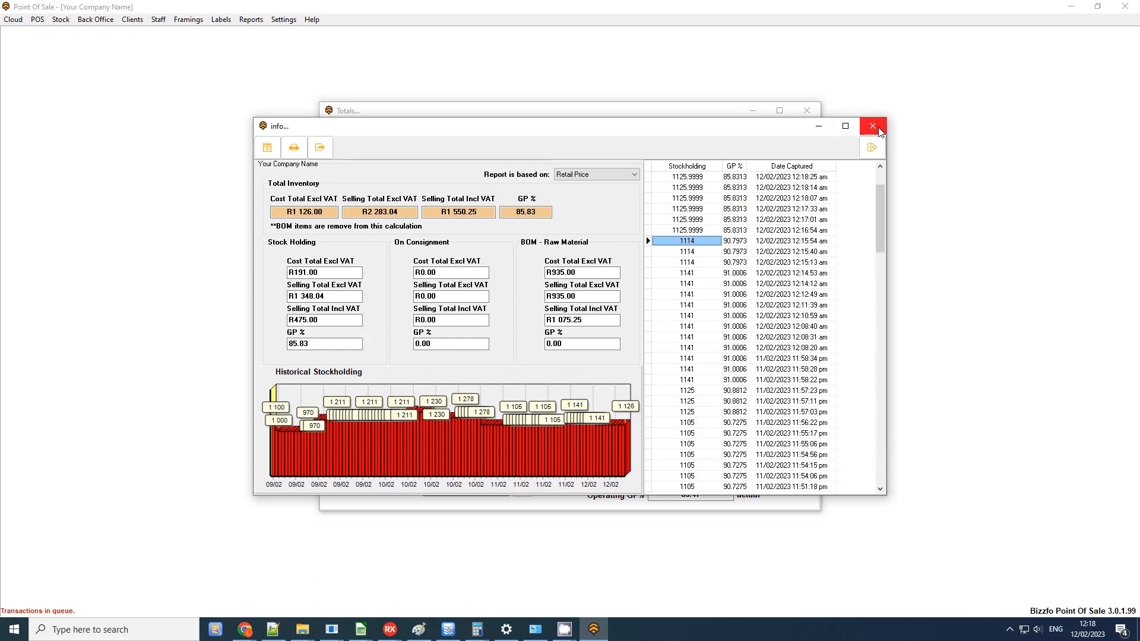
Close the stockholding history and compare the calculated closing stock with the actual closing holding in the movement summary.
click(871, 148)
click(683, 425)
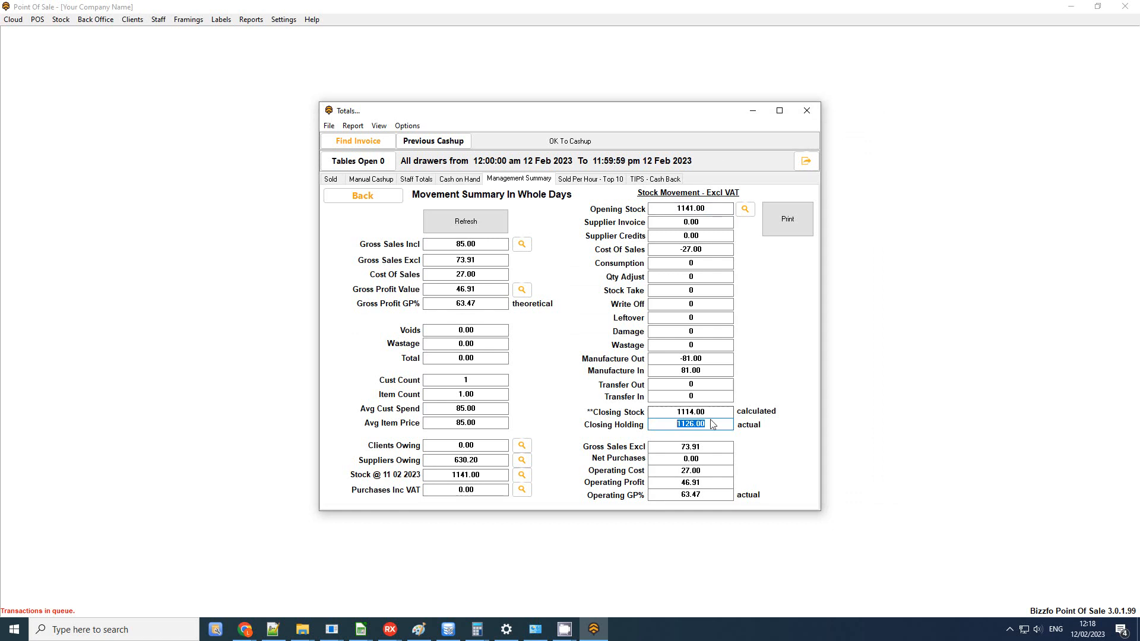
click(683, 411)
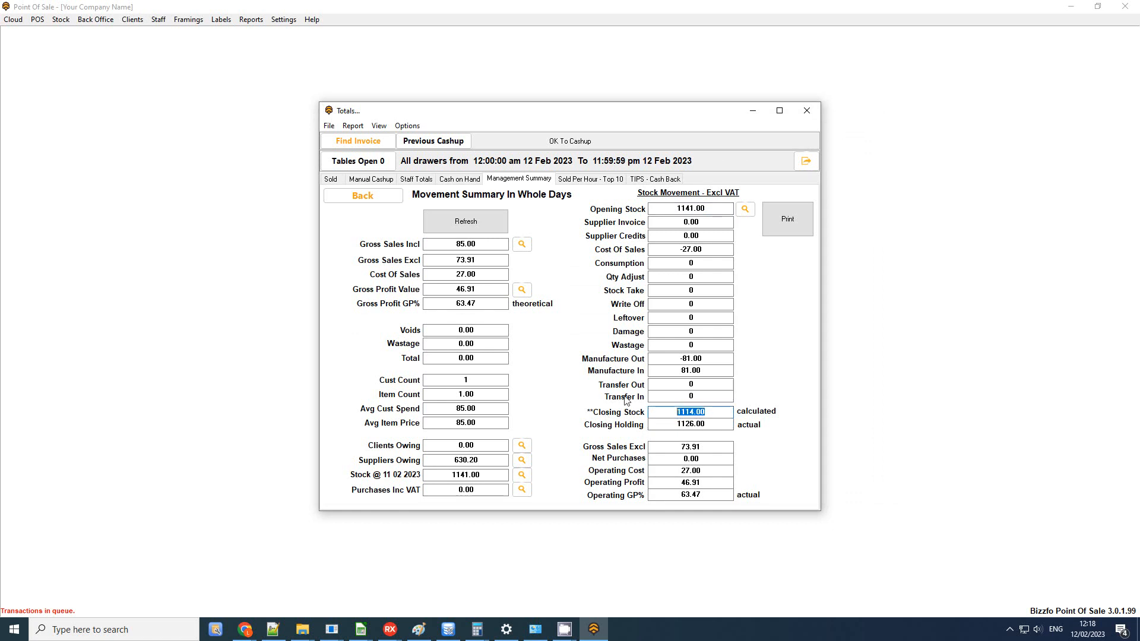
drag(578, 424, 742, 427)
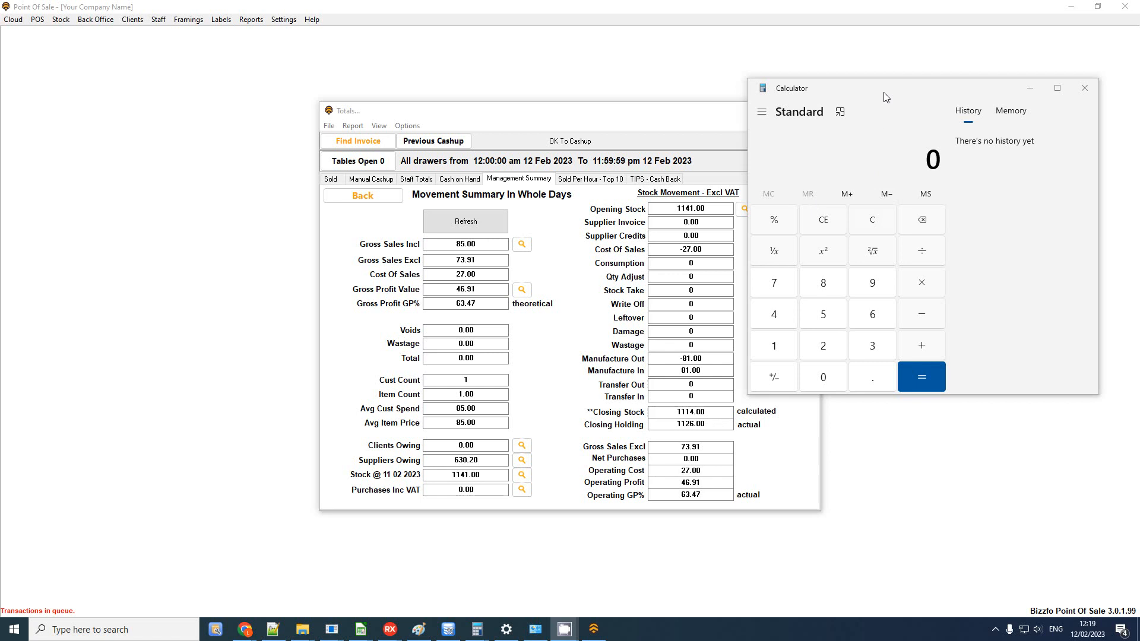
Switch to Calculator and compute the difference between the calculated closing stock and the actual holding as 1114 - 1126.
click(891, 202)
click(883, 231)
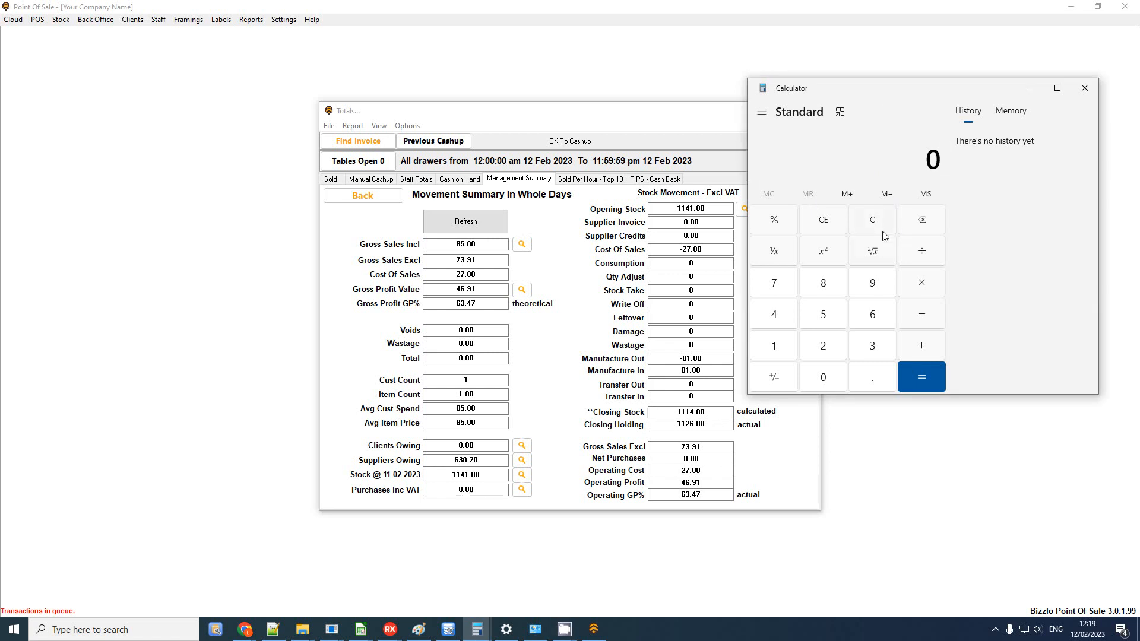
text(1114 - 1126)
key(Return)
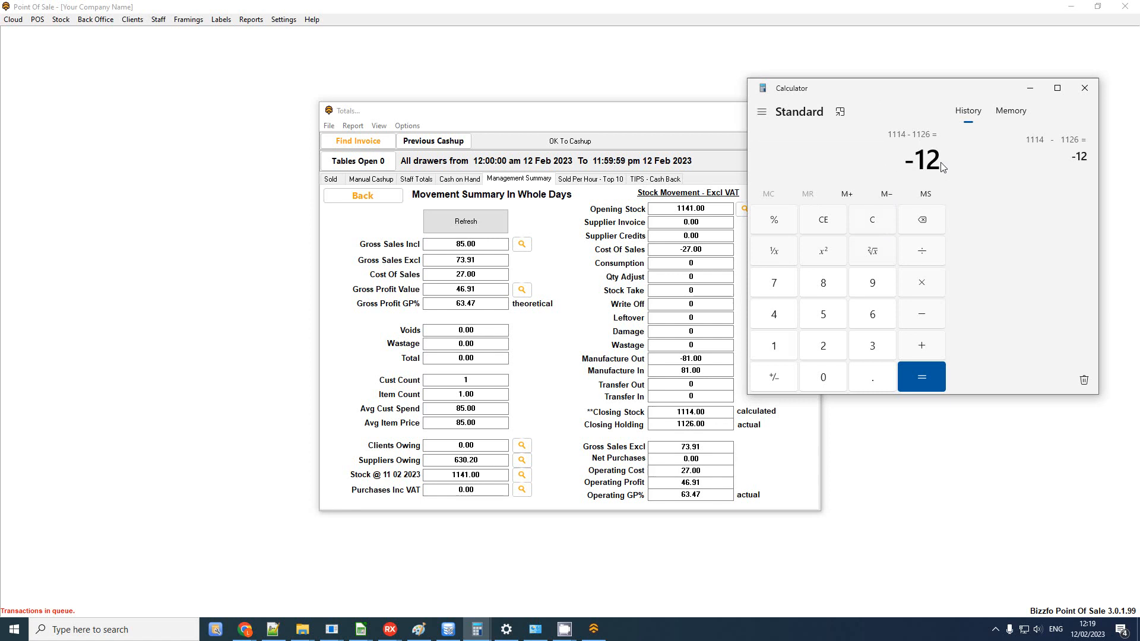
Check the actual closing holding against the total inventory cost excluding VAT in the stockholding details, and close the cashup Totals.
click(724, 423)
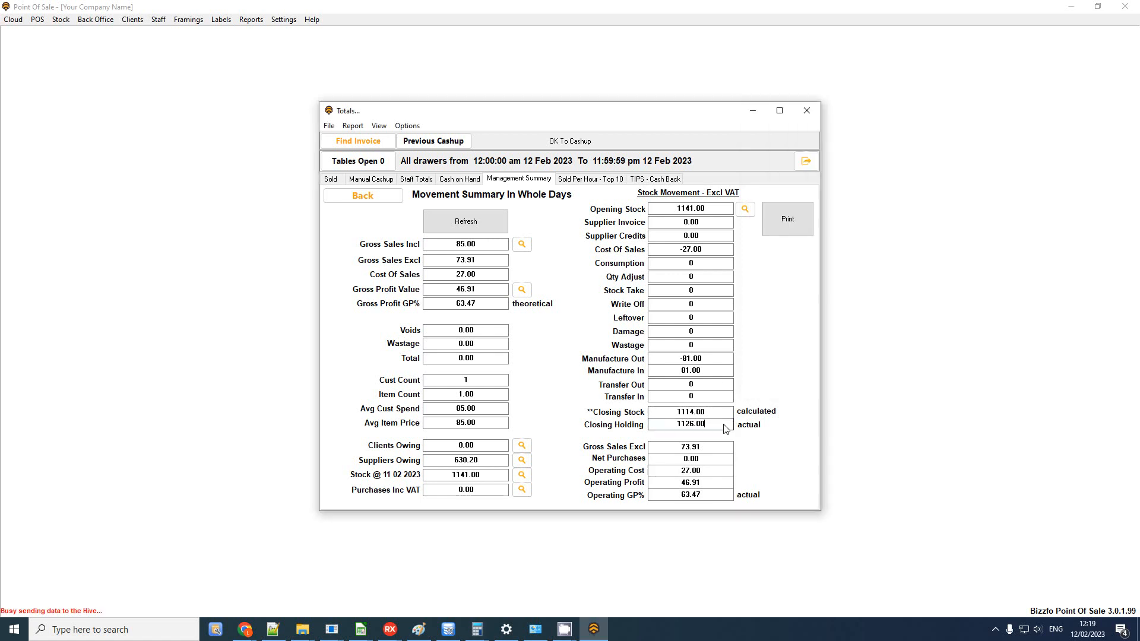
double_click(673, 427)
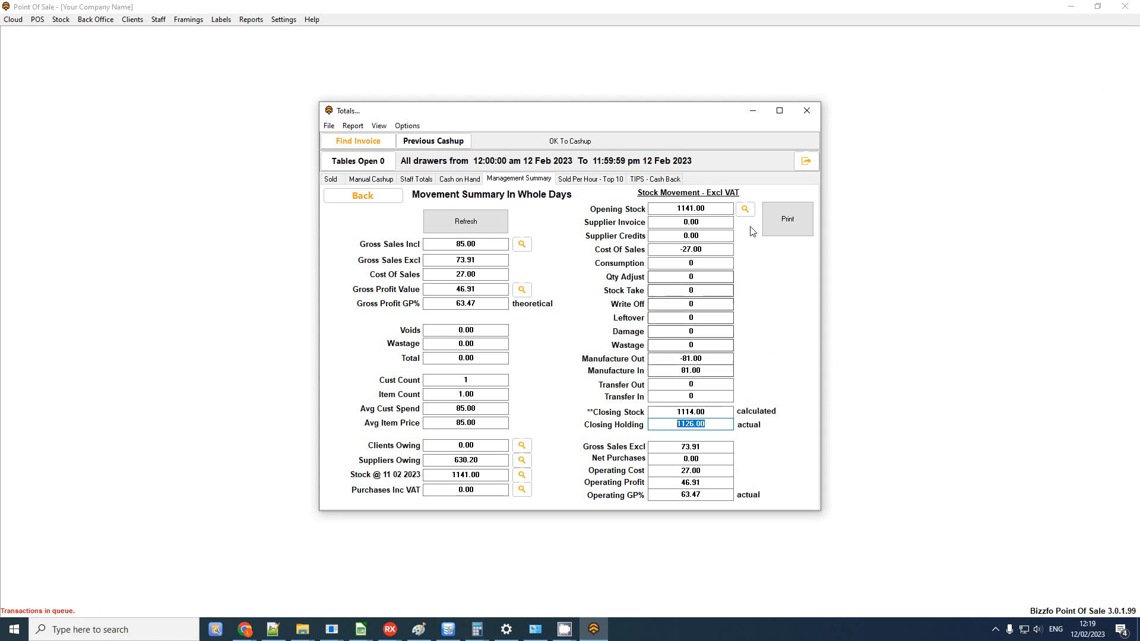
click(745, 209)
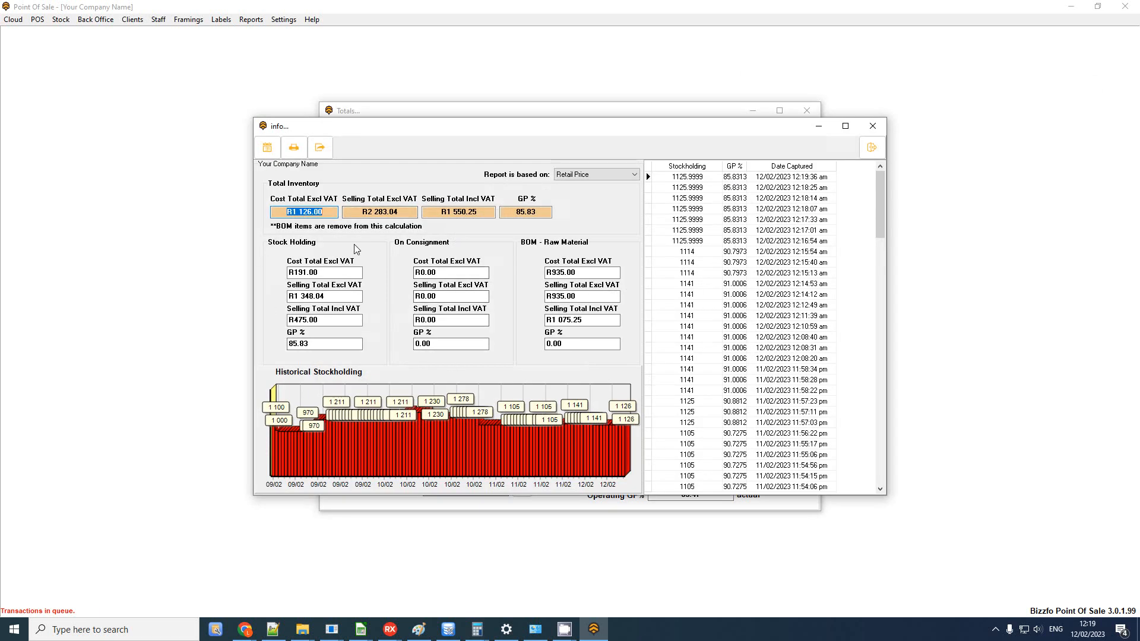
click(872, 131)
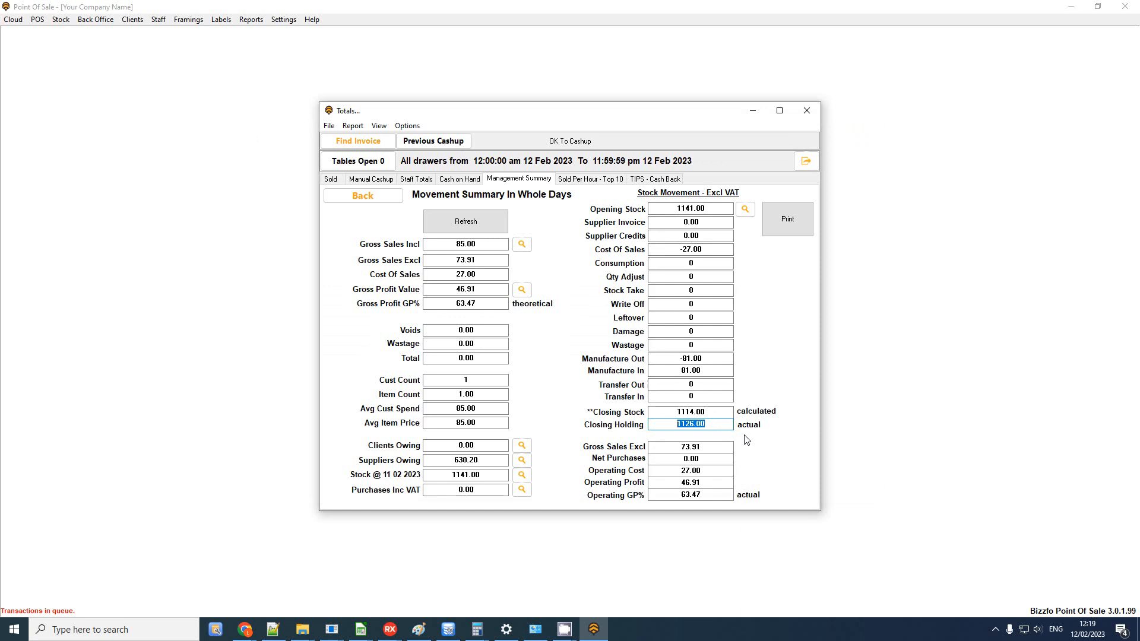
click(816, 109)
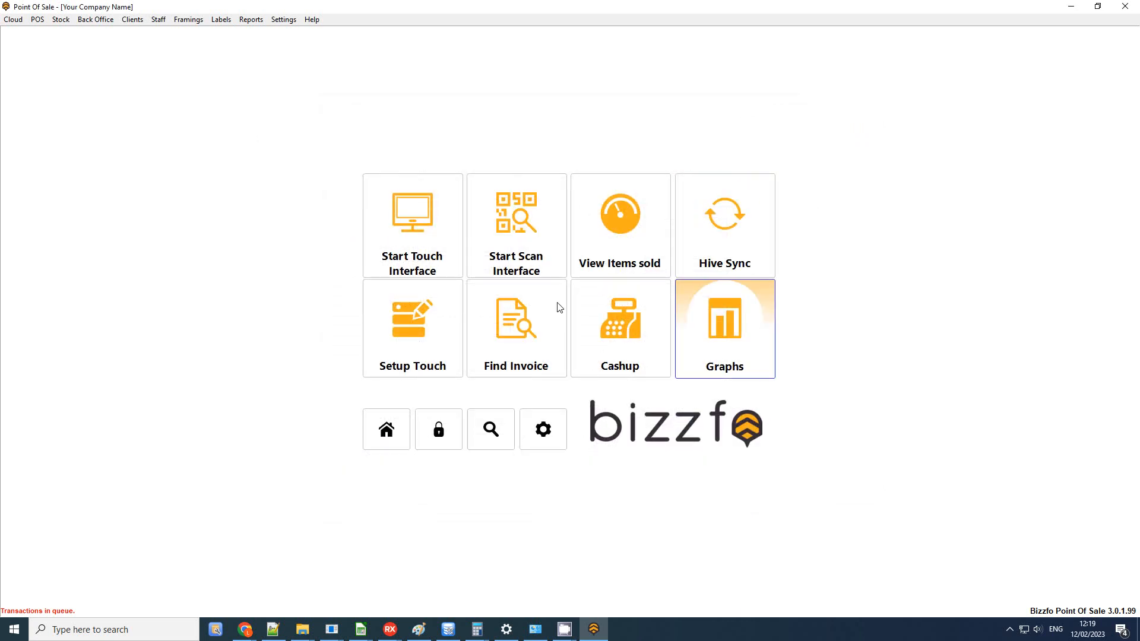
Reopen the inventory list and open the Patty item for editing and supplier invoice capture.
click(392, 429)
click(470, 269)
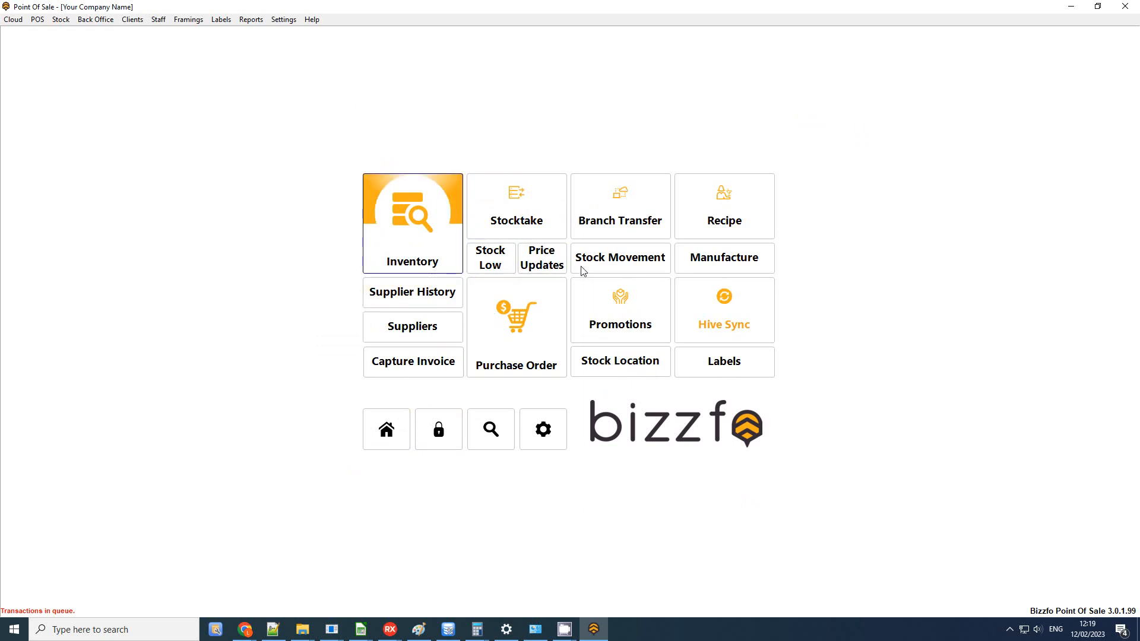
click(416, 215)
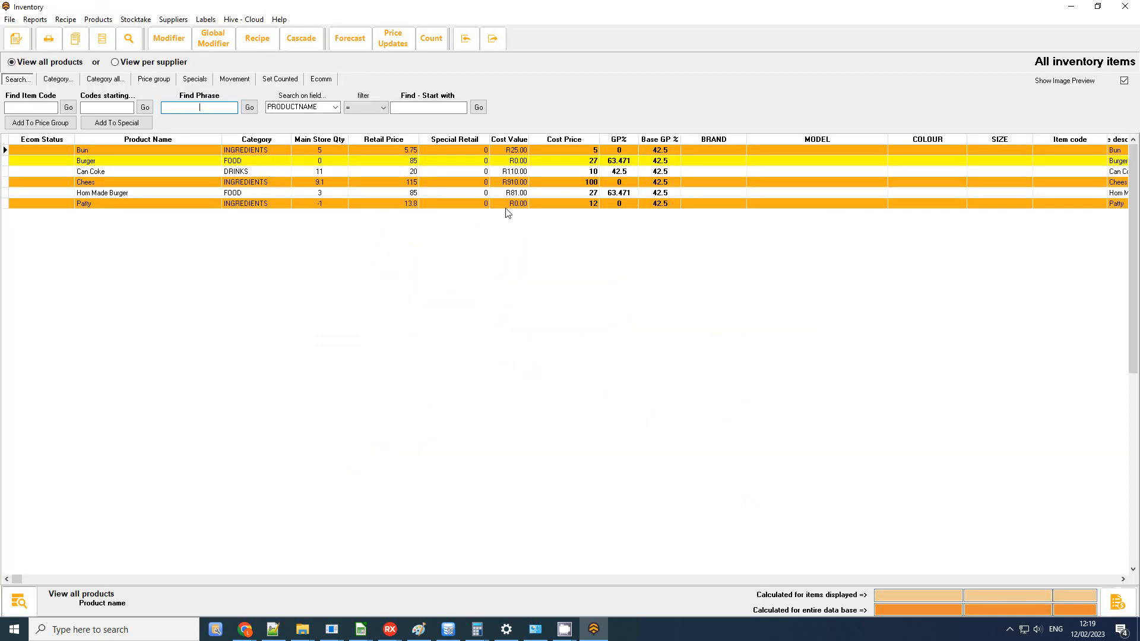
click(592, 205)
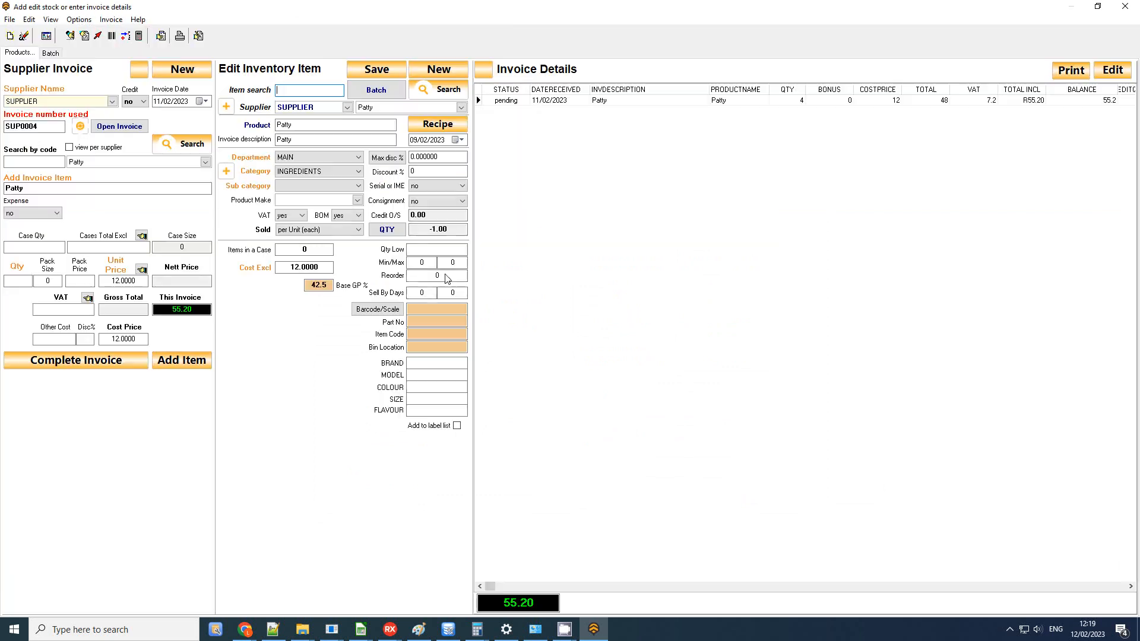
Set the supplier invoice date to 12/02/2023 and assign the new invoice number SUP0005.
click(205, 101)
click(164, 158)
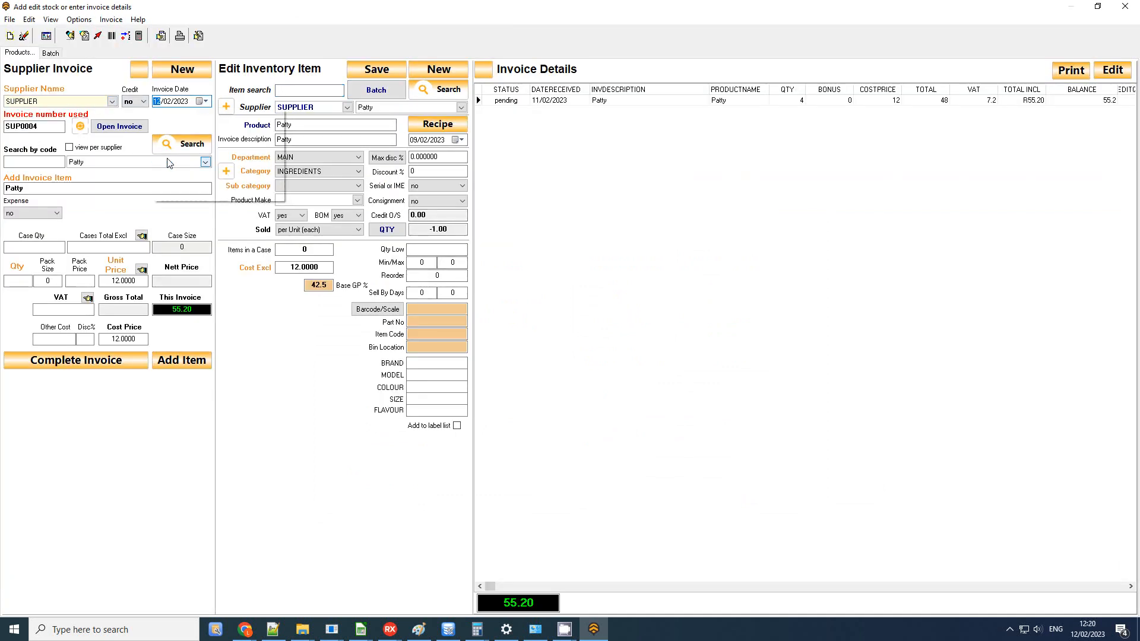
click(57, 130)
key(BackSpace)
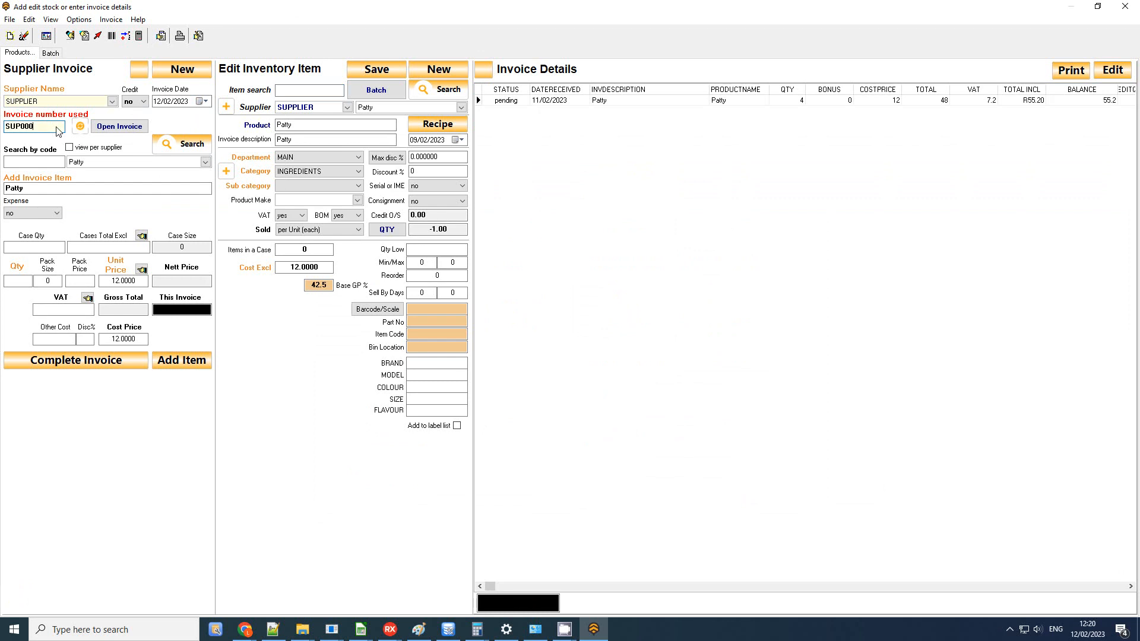
click(82, 132)
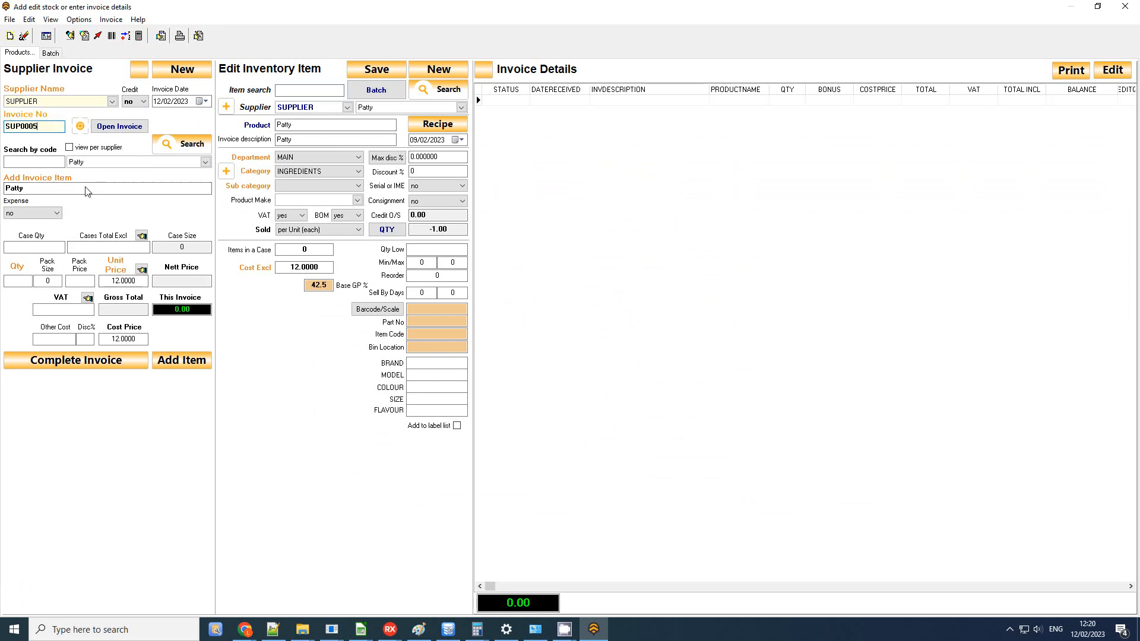
Add 4 units of Patty at a unit price of 12.0000 to the supplier invoice.
click(92, 163)
click(95, 212)
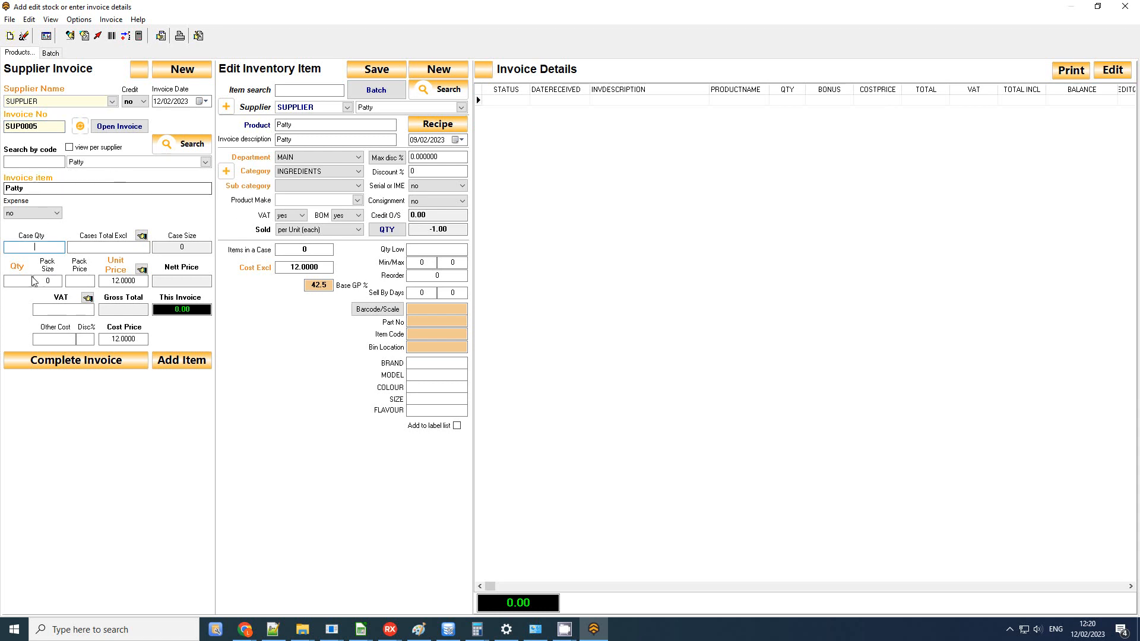
text(4)
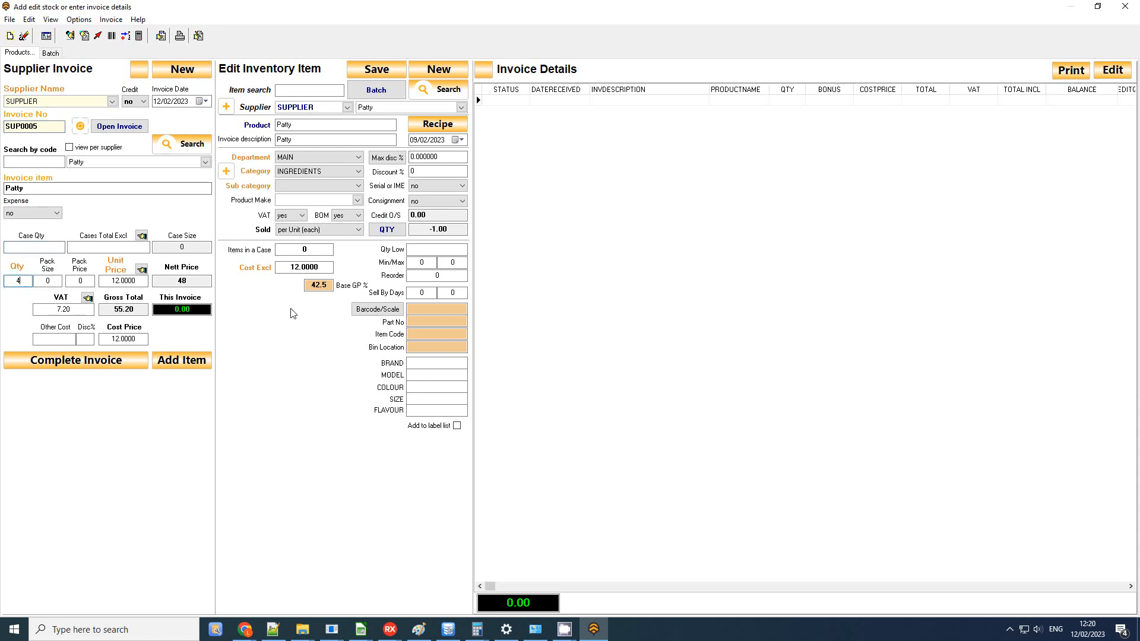
click(181, 360)
click(606, 332)
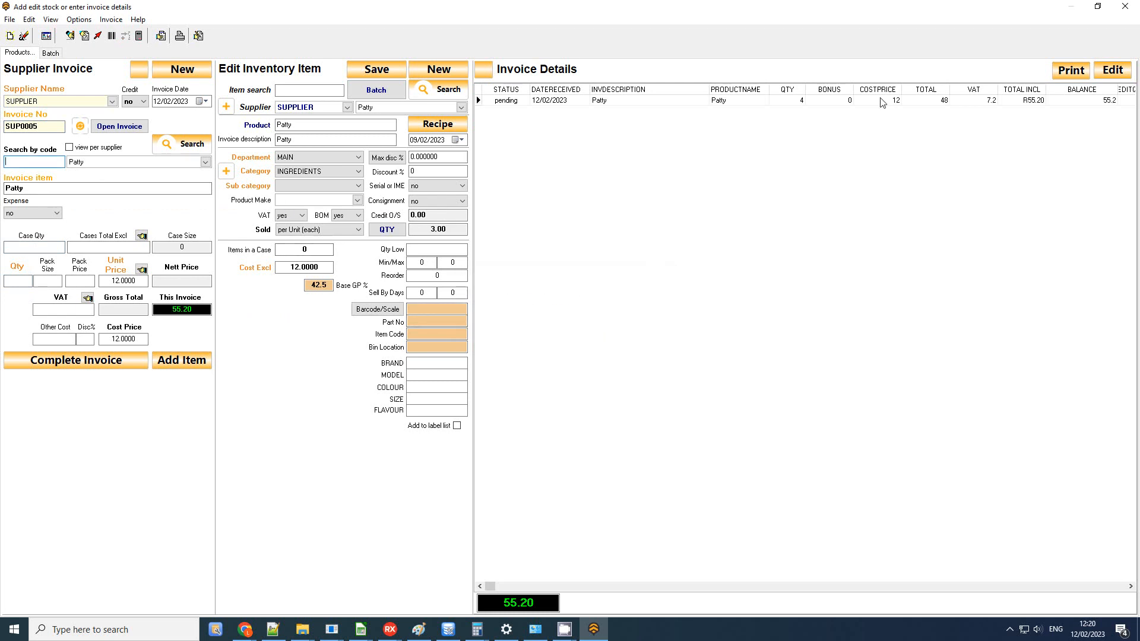
Complete and finalize the supplier invoice, and return to the inventory list.
click(76, 360)
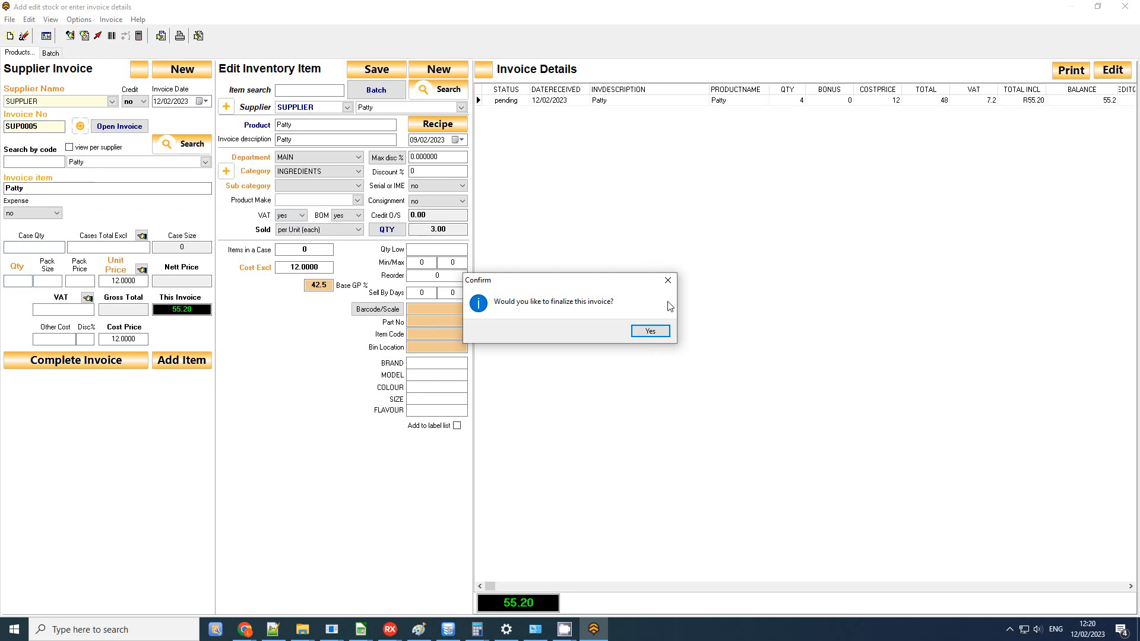
click(648, 333)
click(1126, 6)
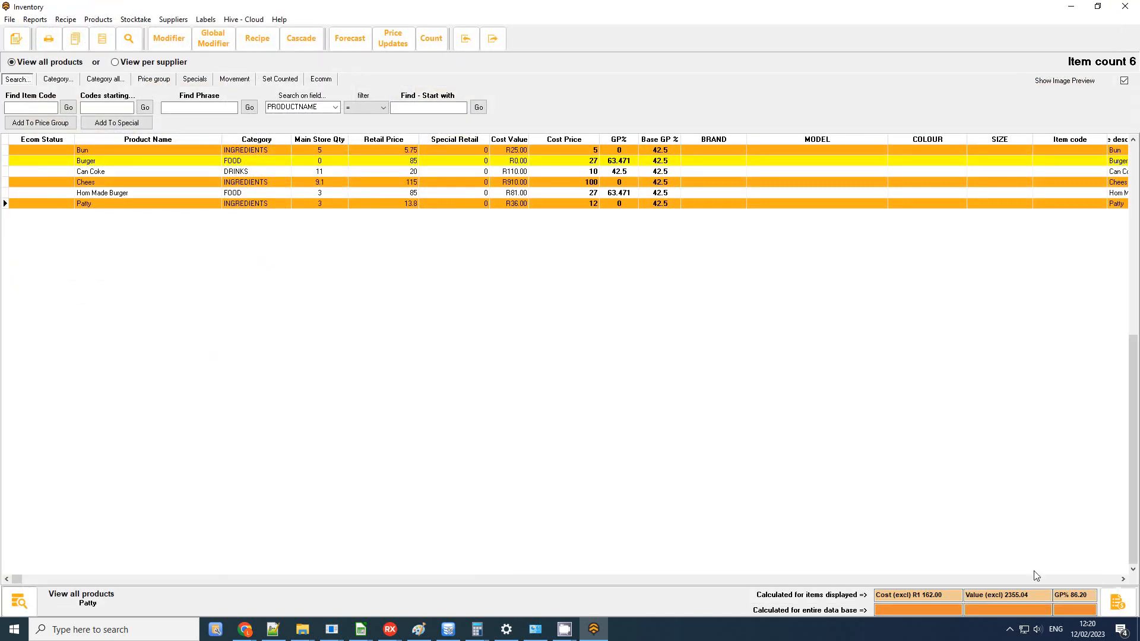
Check the cost excluding VAT for the displayed items and Patty's main store quantity, and close the inventory list.
drag(955, 599, 788, 601)
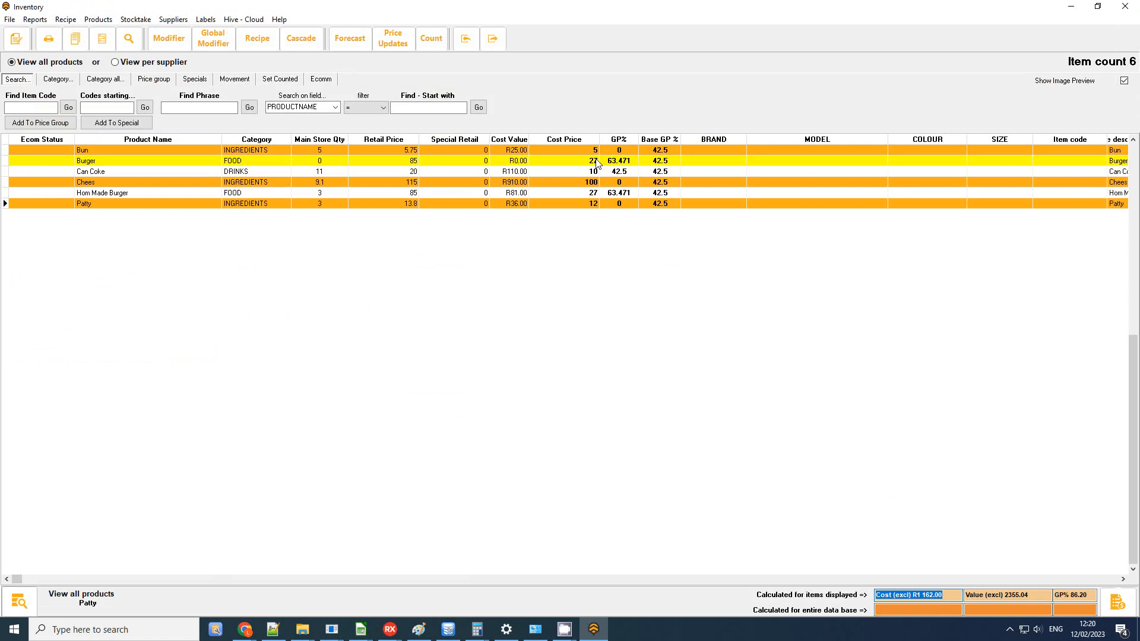
click(349, 215)
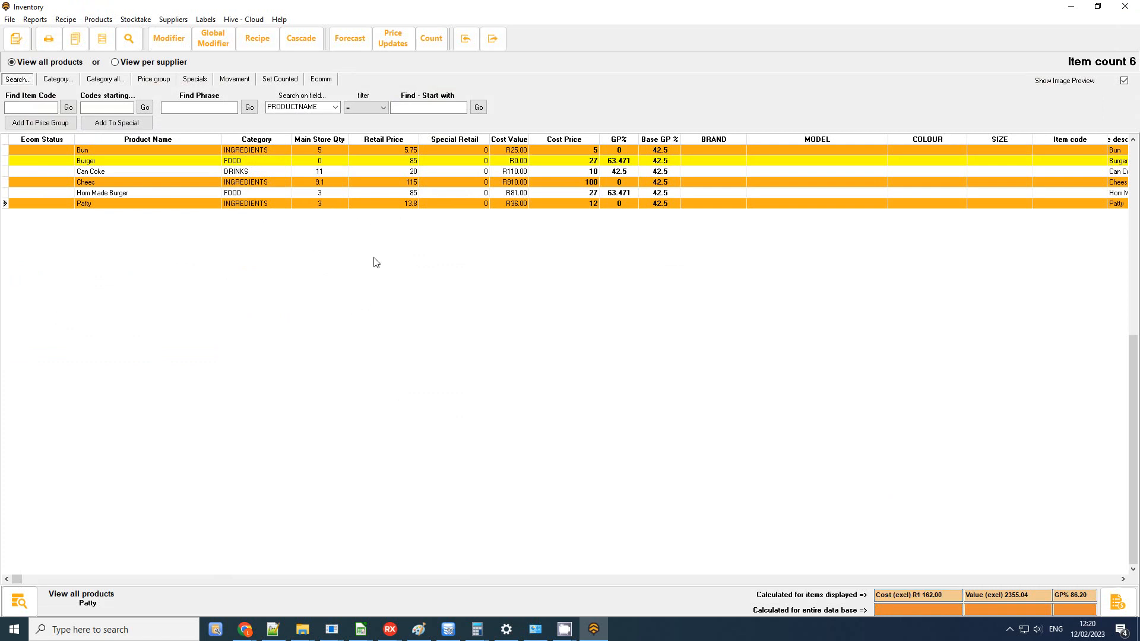
click(1125, 5)
Open the cashup Totals from the touch interface and refresh the management movement summary for 12 Feb 2023.
click(386, 430)
click(408, 241)
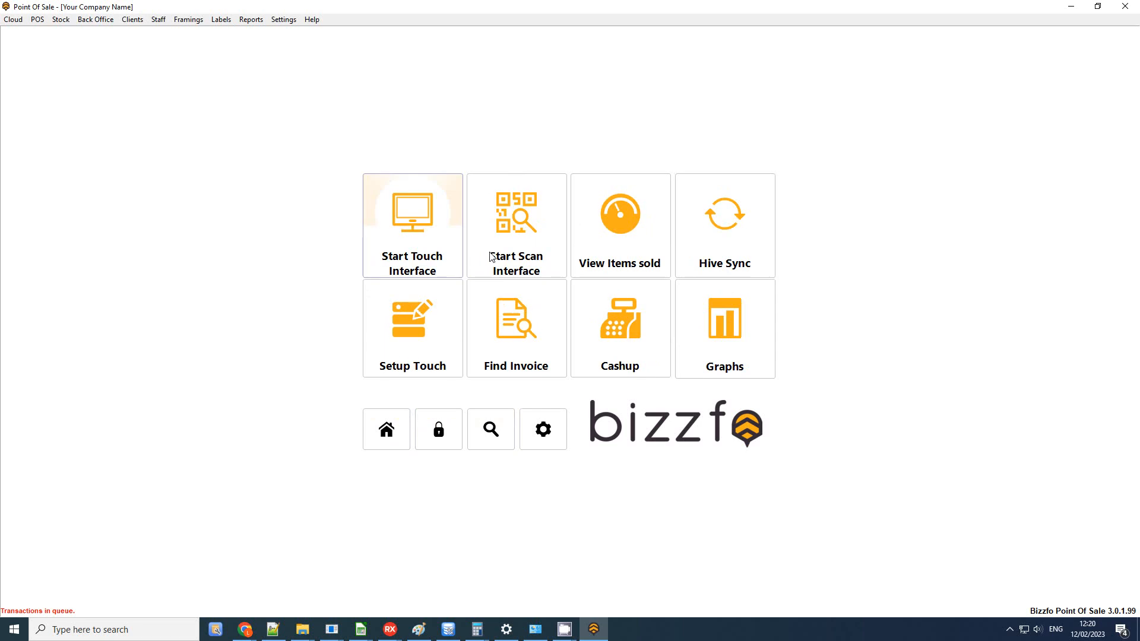
click(413, 231)
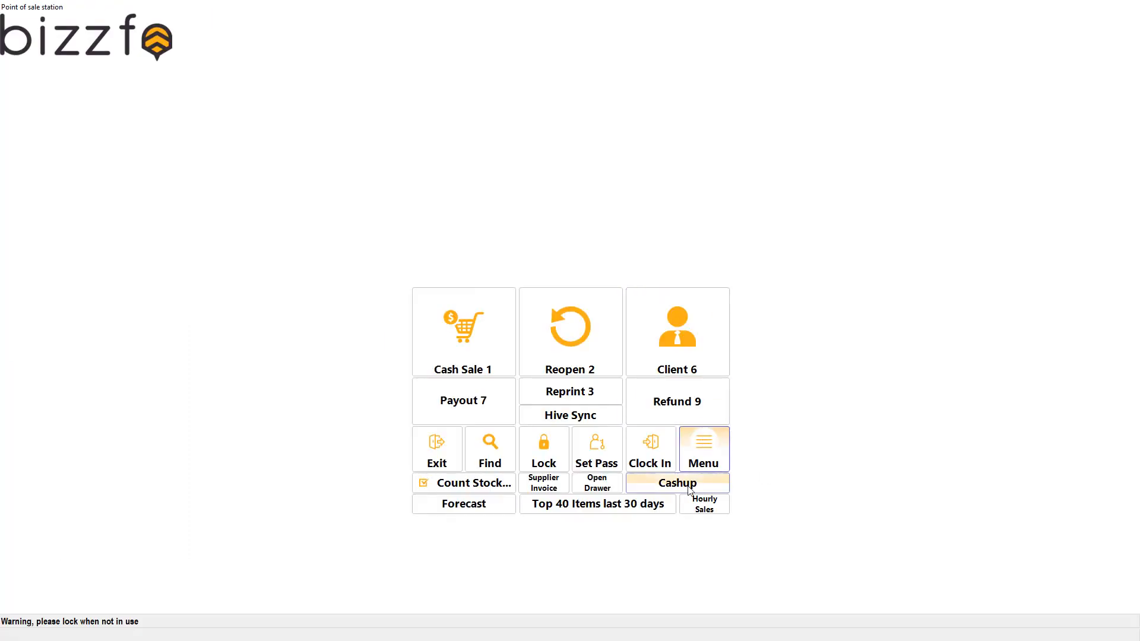
click(518, 299)
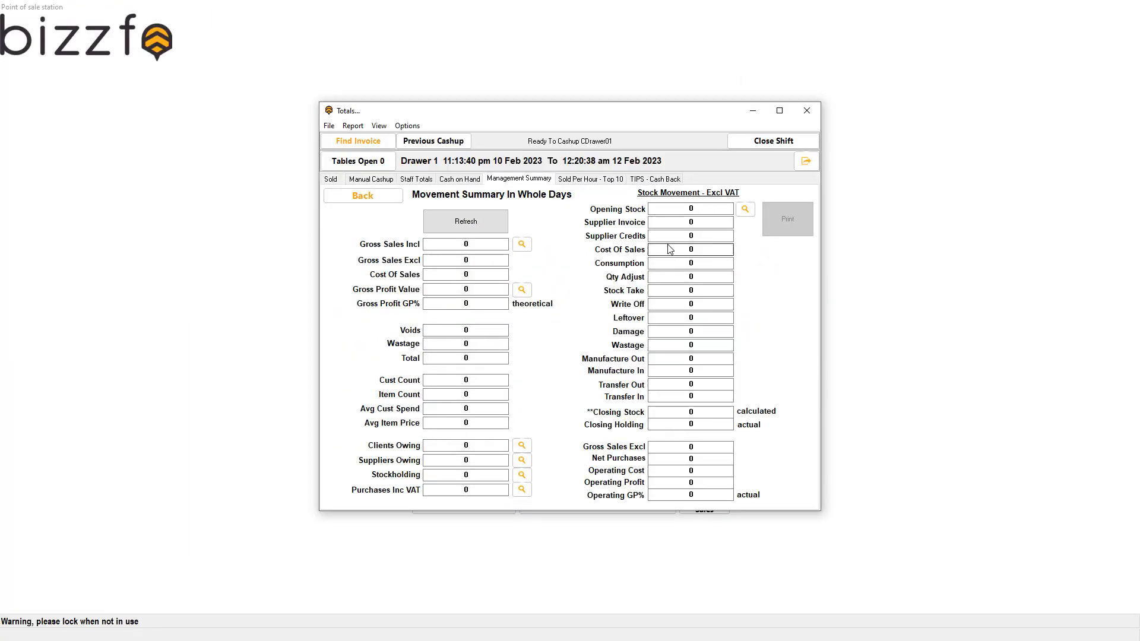
click(466, 221)
click(646, 237)
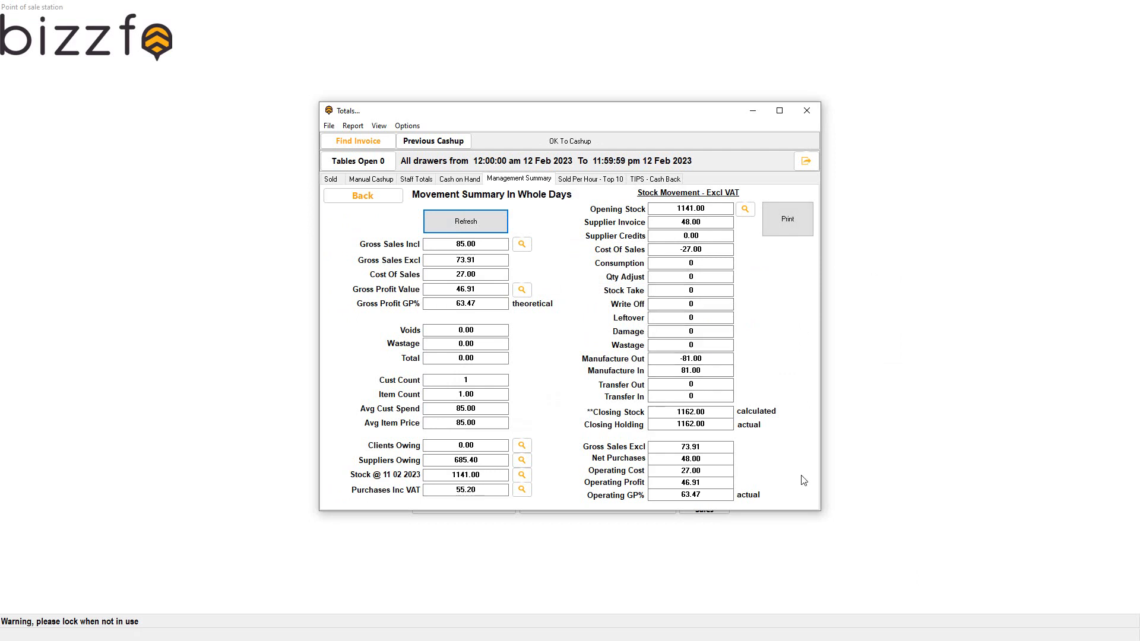
Check the closing stock and supplier invoice values, and compare the theoretical gross profit percentage with the actual operating GP%.
drag(715, 411, 545, 409)
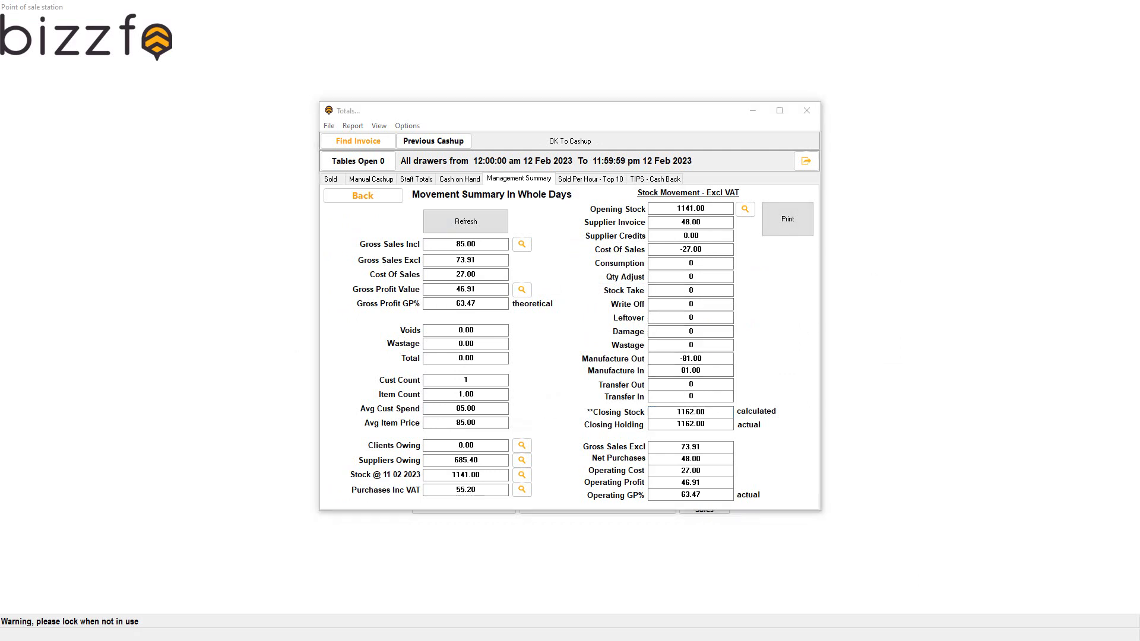
click(658, 226)
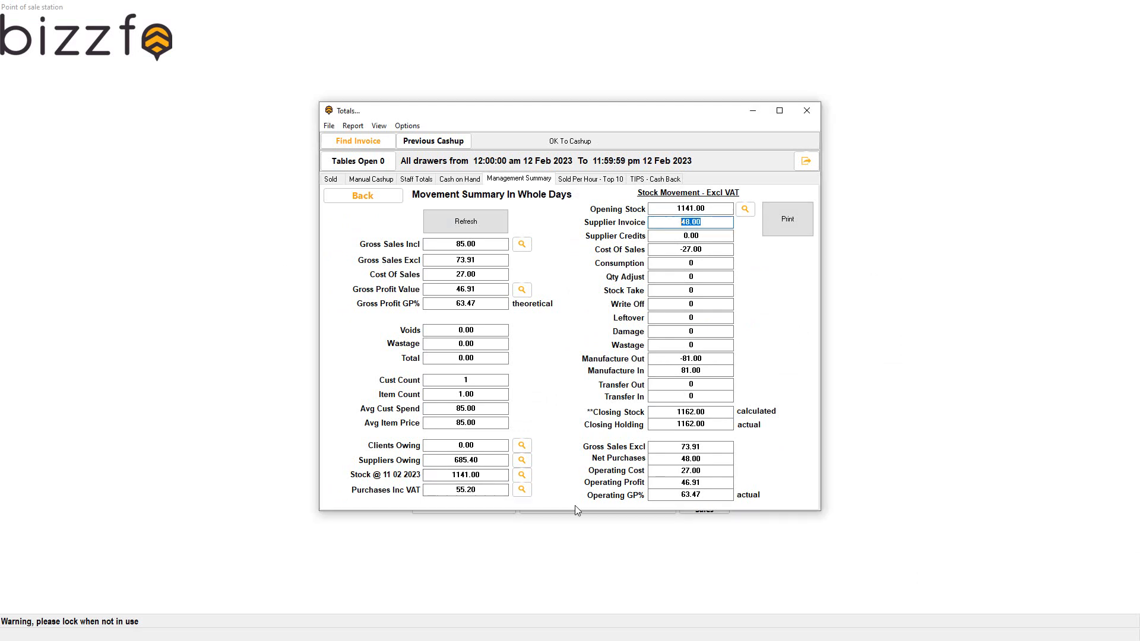
click(495, 306)
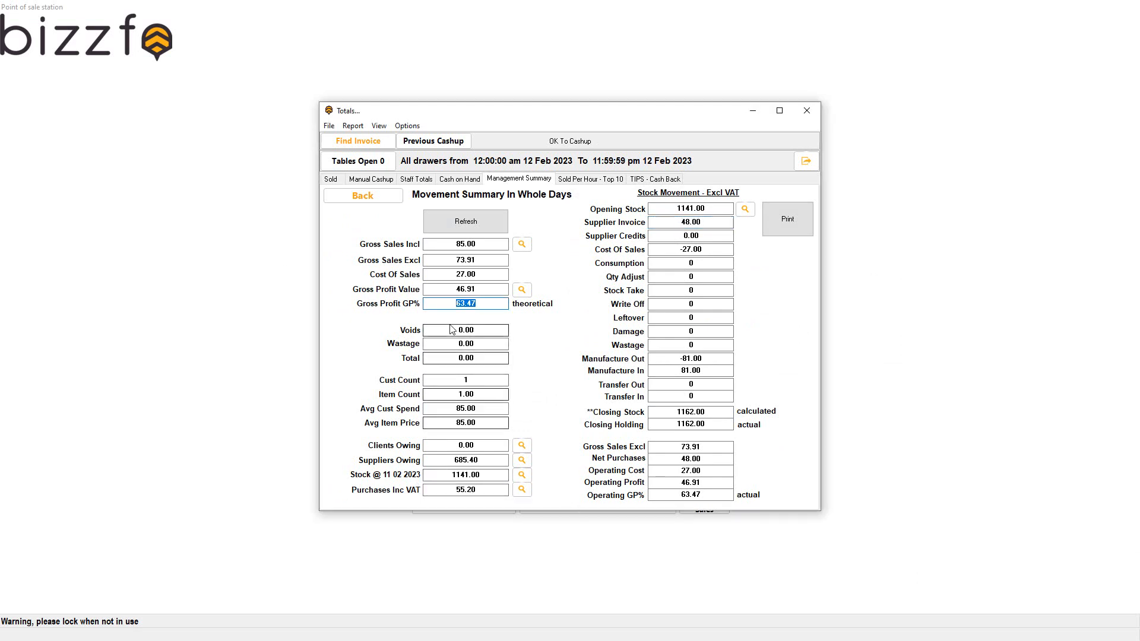
click(708, 496)
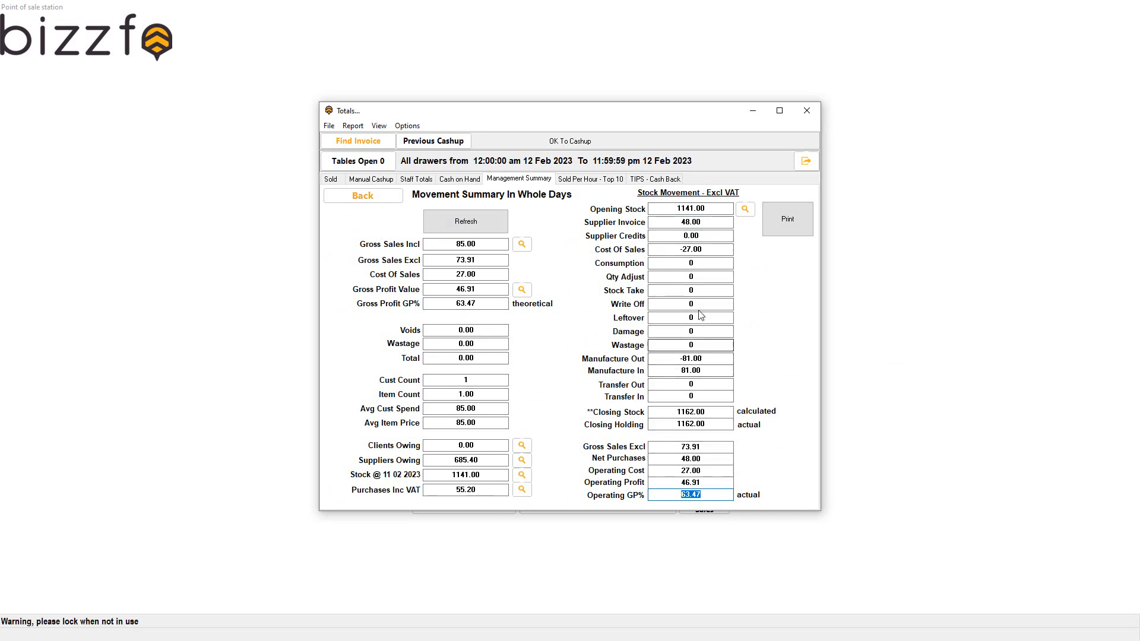
Review the supplier invoice, cost of sales, net purchases and operating GP% figures, and close the cashup Totals.
click(716, 223)
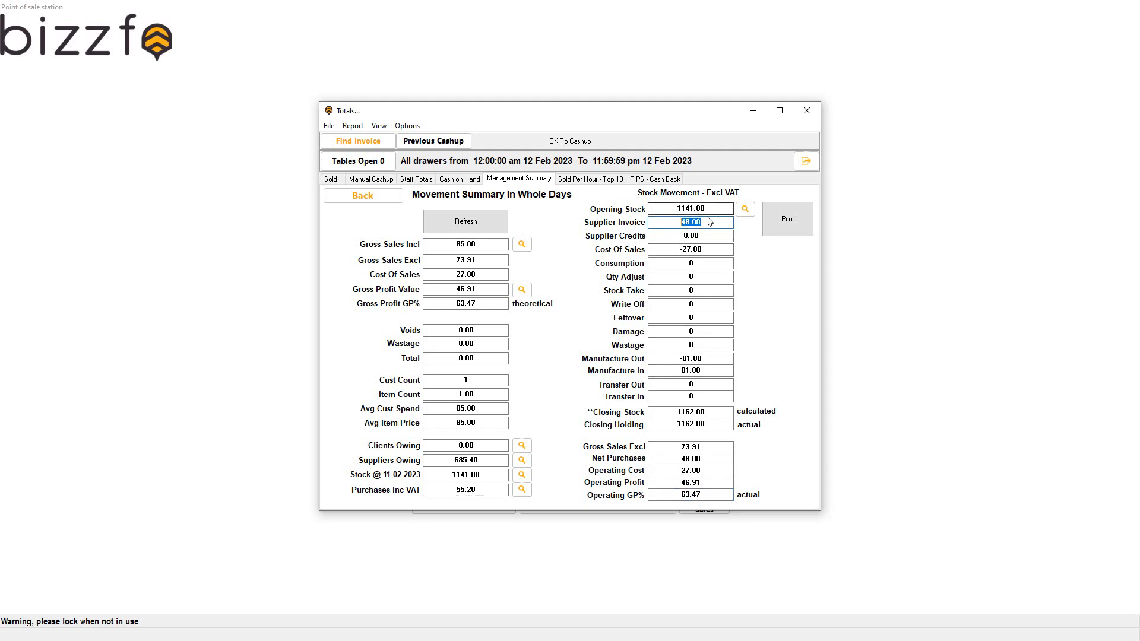
click(723, 249)
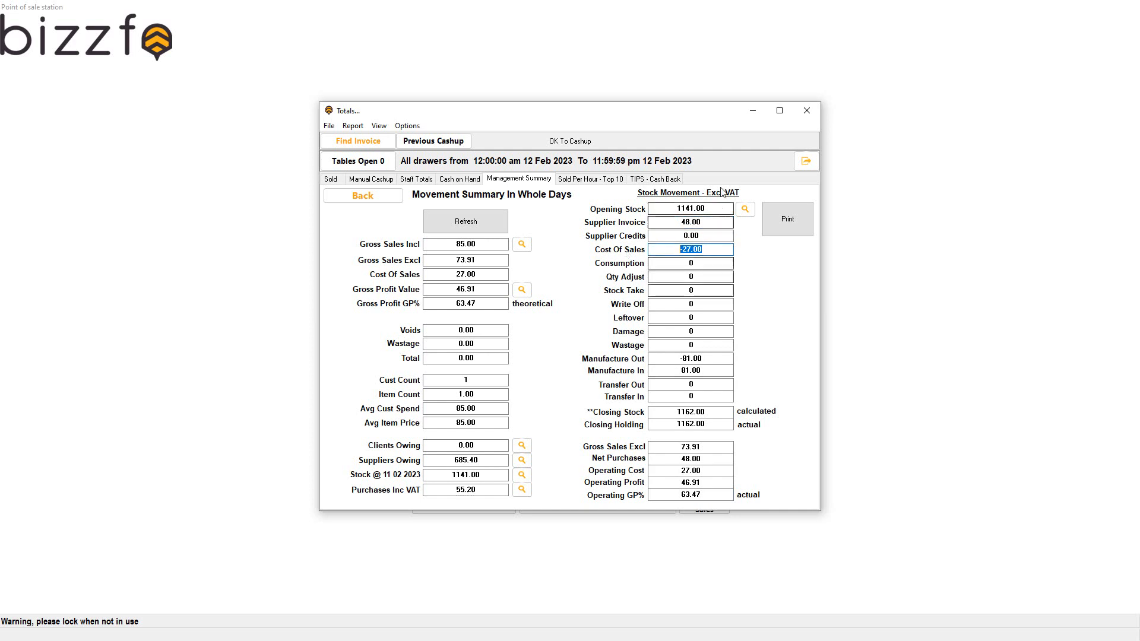
click(683, 448)
click(649, 463)
click(692, 496)
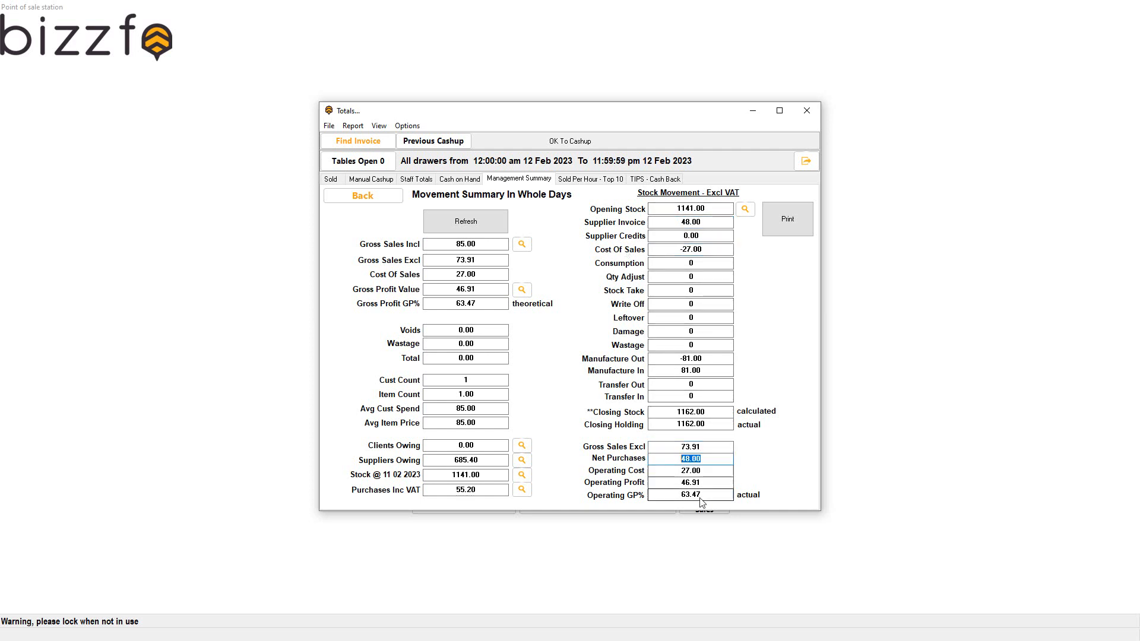
click(806, 111)
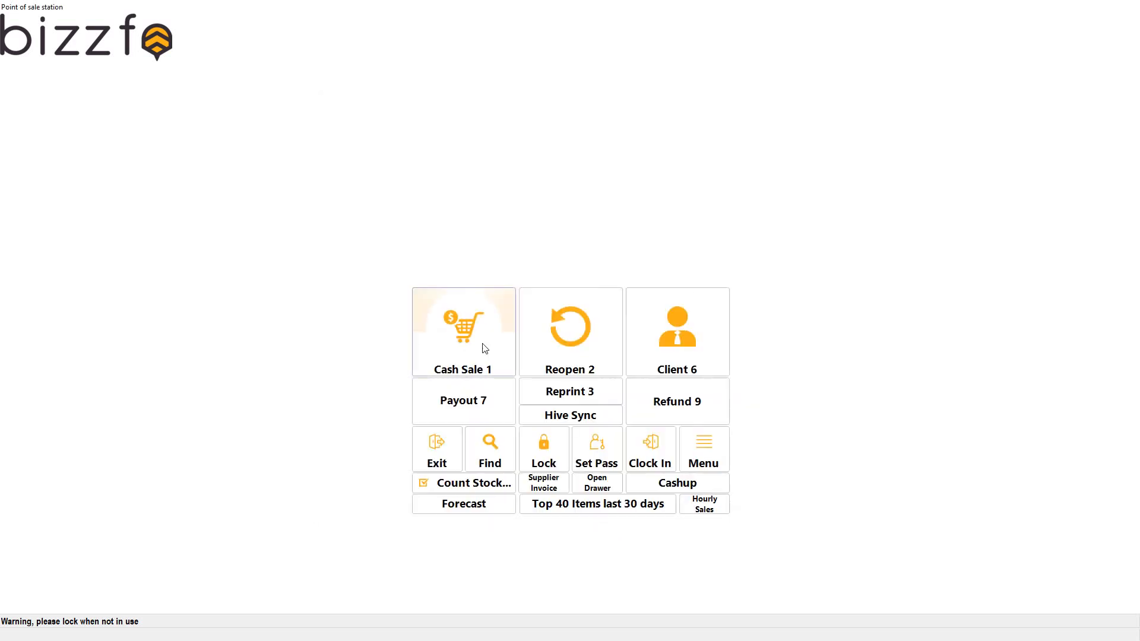
Create a new stock adjustment for Bun in the inventory, update its in-stock count to 0, and close the inventory list.
click(701, 453)
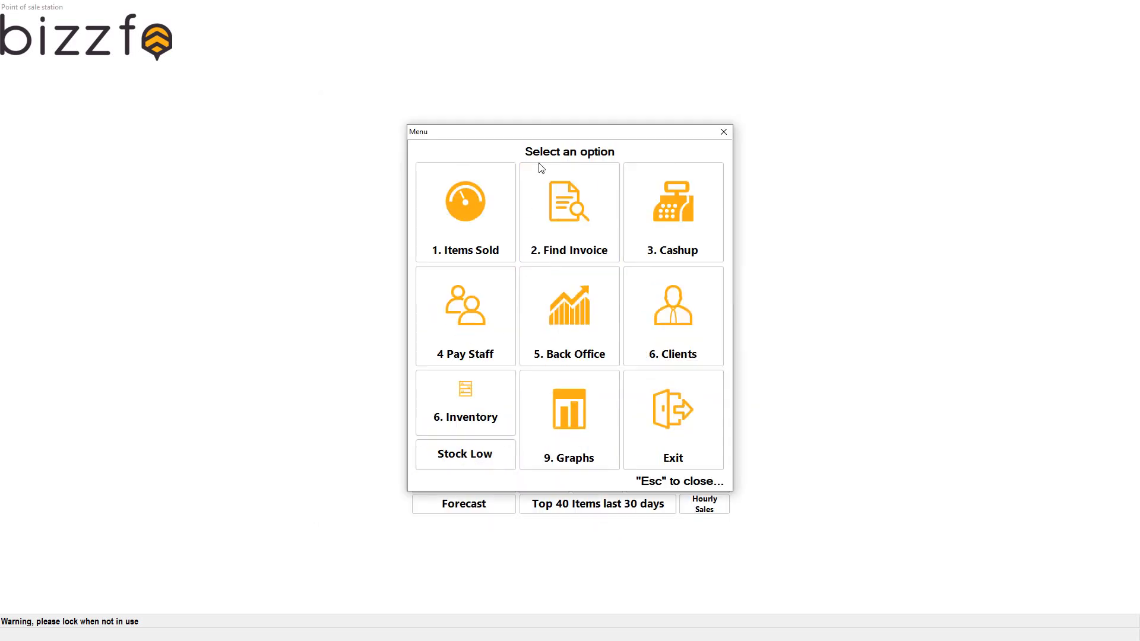
key(Return)
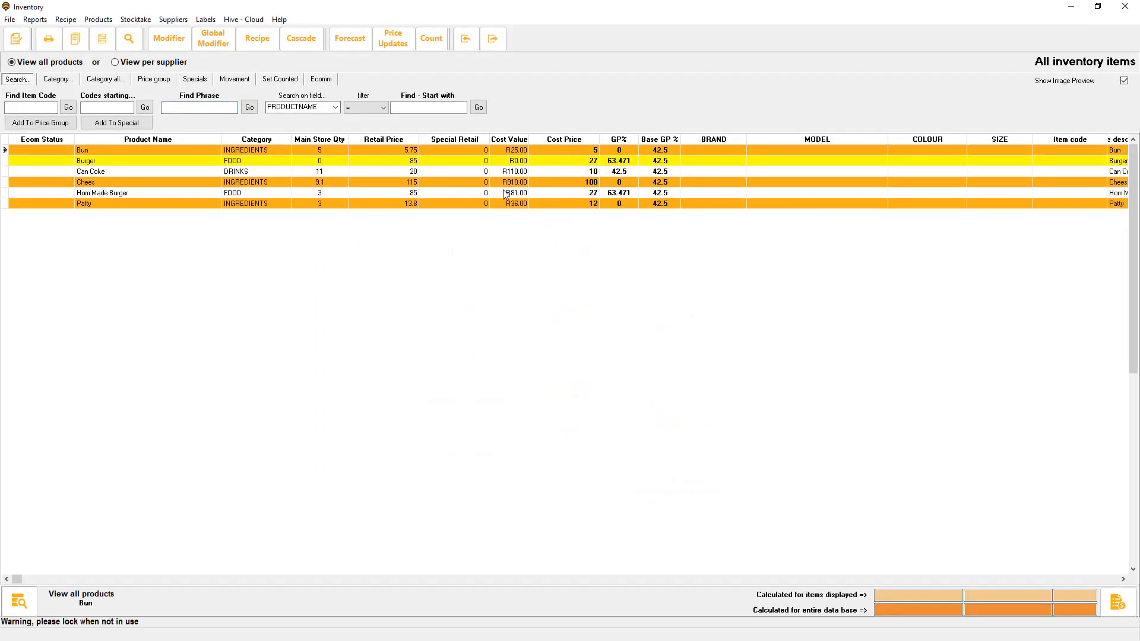
key(F5)
click(575, 282)
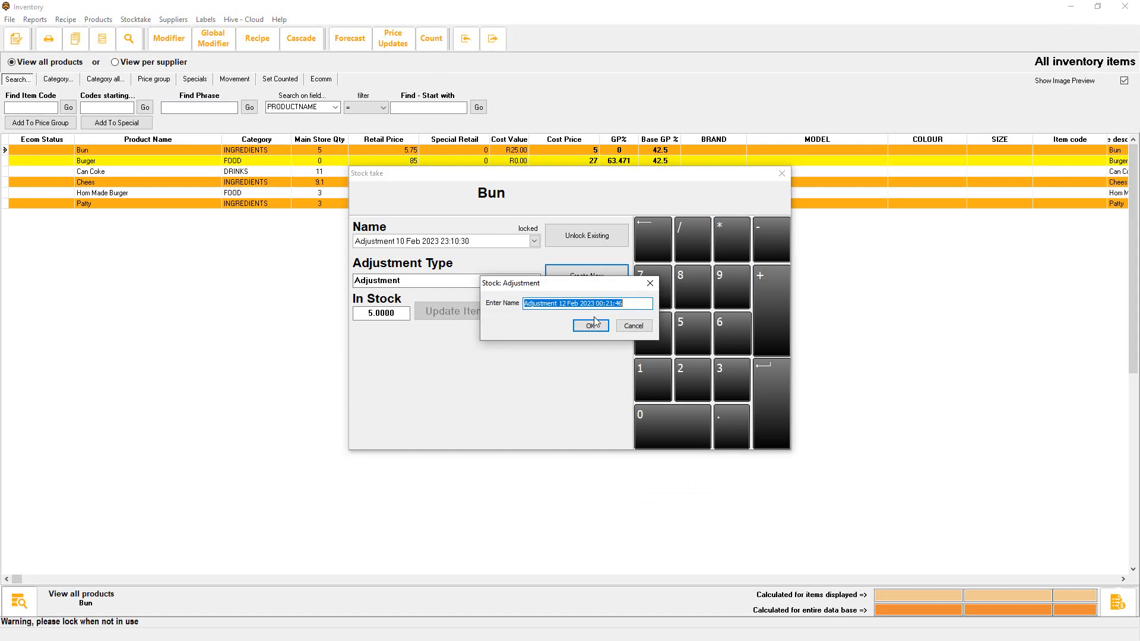
click(590, 325)
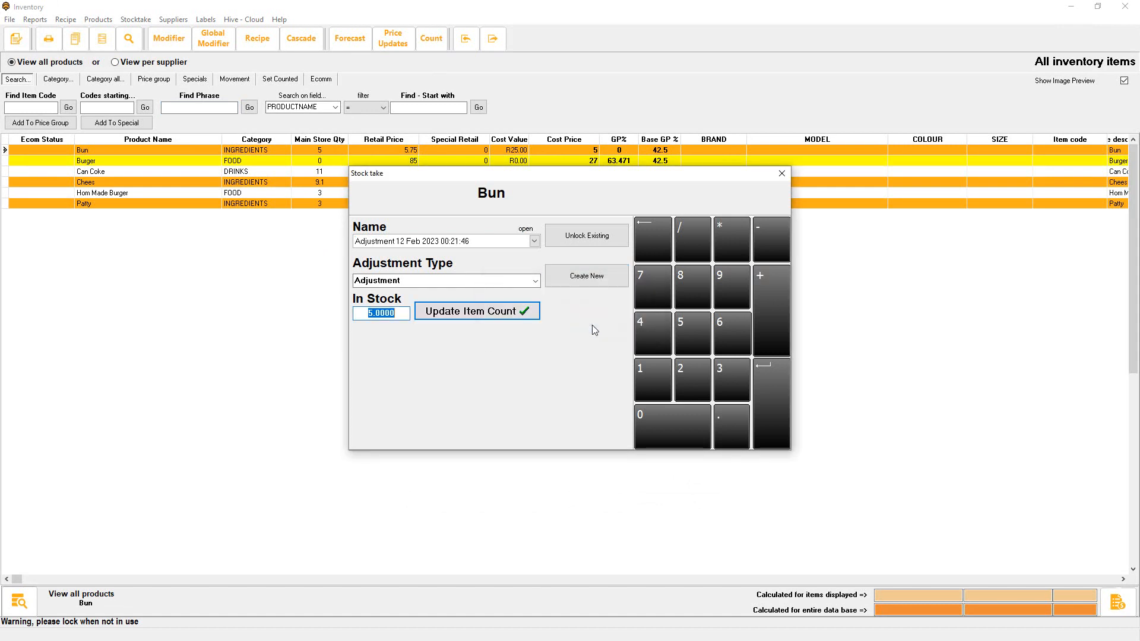
text(0)
click(487, 315)
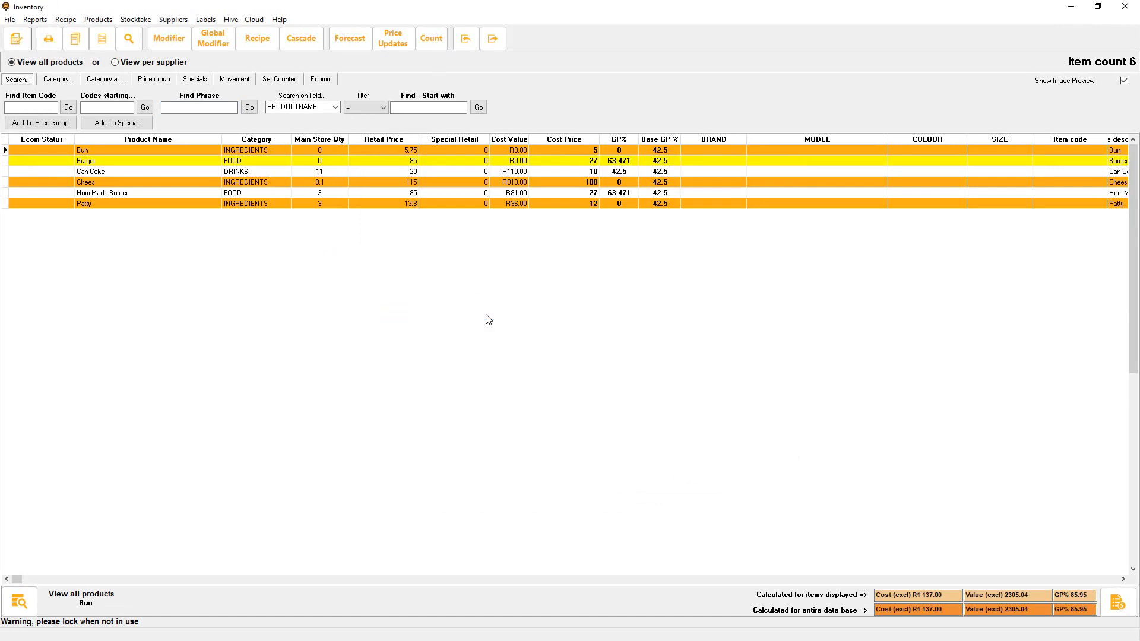
click(1125, 7)
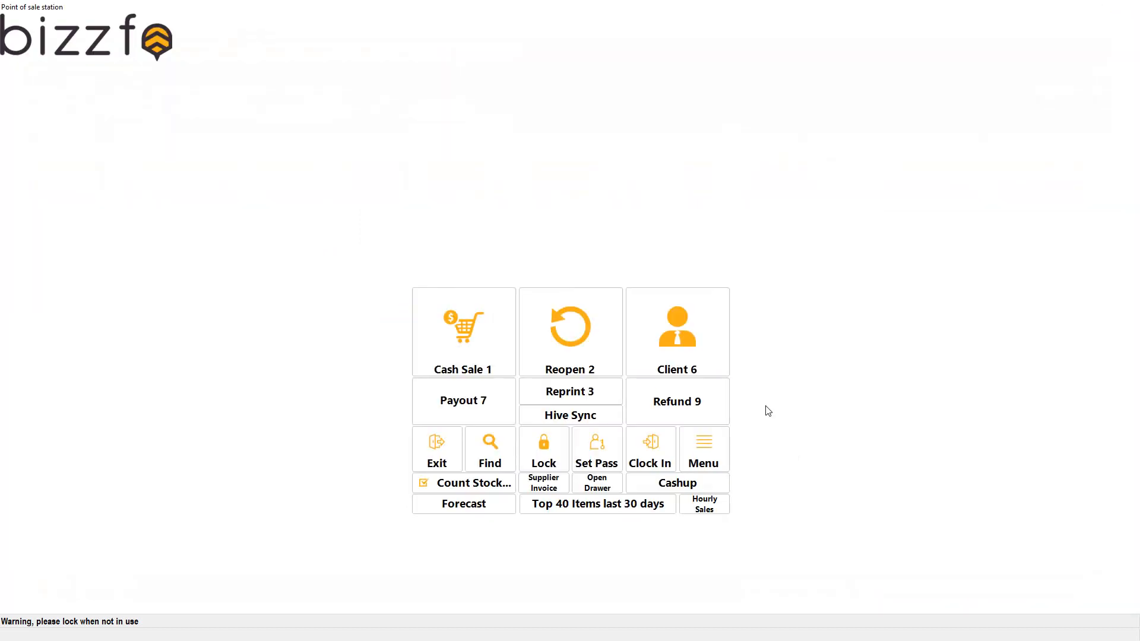
Reopen the cashup Totals and refresh the management movement summary to include the Bun adjustment.
click(678, 483)
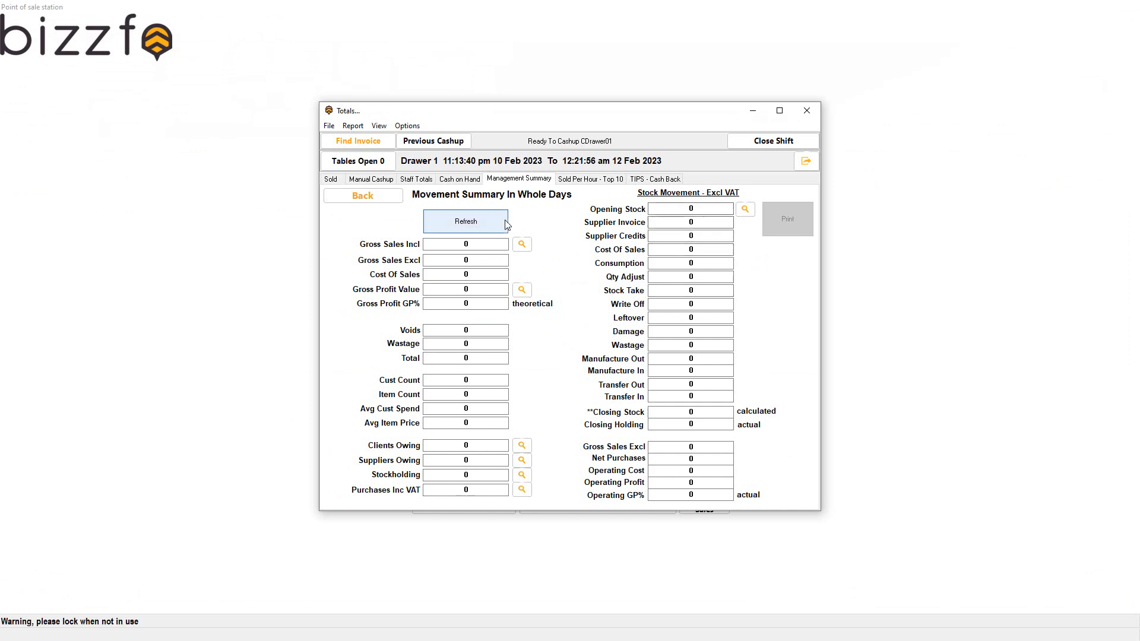
click(469, 222)
click(614, 247)
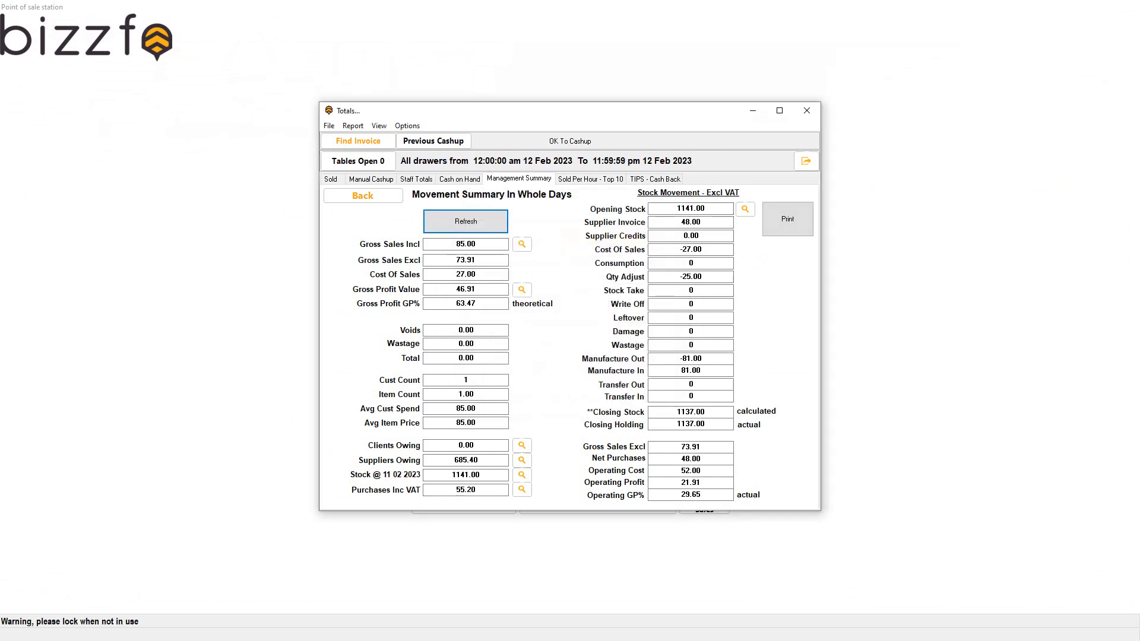
Check the Qty Adjust value and compare the actual operating GP% with the theoretical gross profit percentage.
click(721, 285)
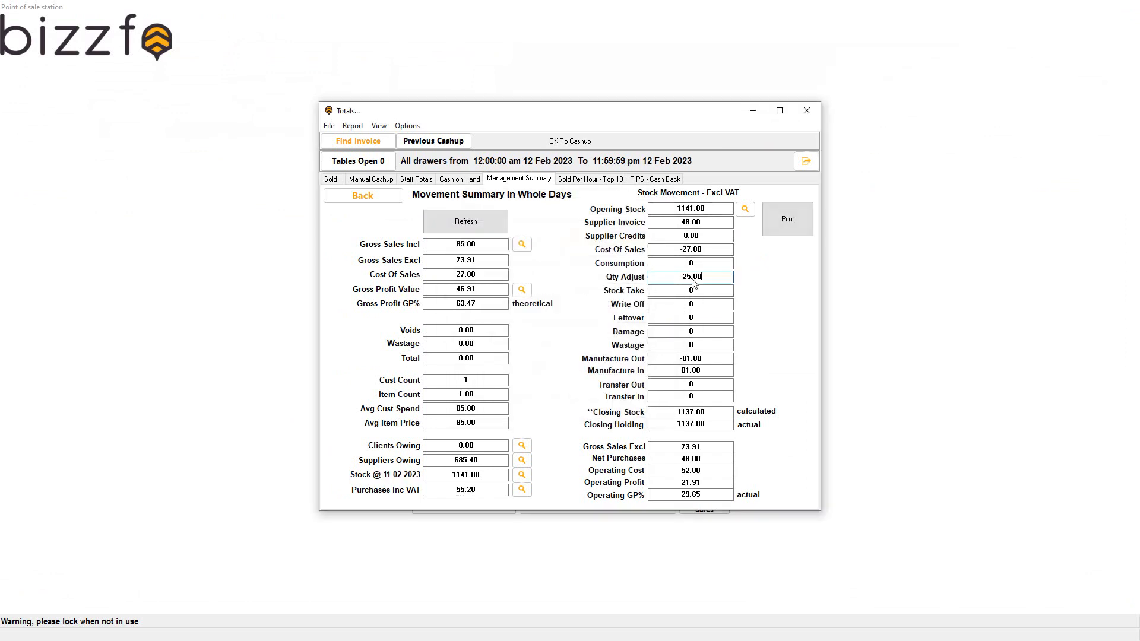
drag(721, 285, 653, 285)
drag(721, 501, 629, 497)
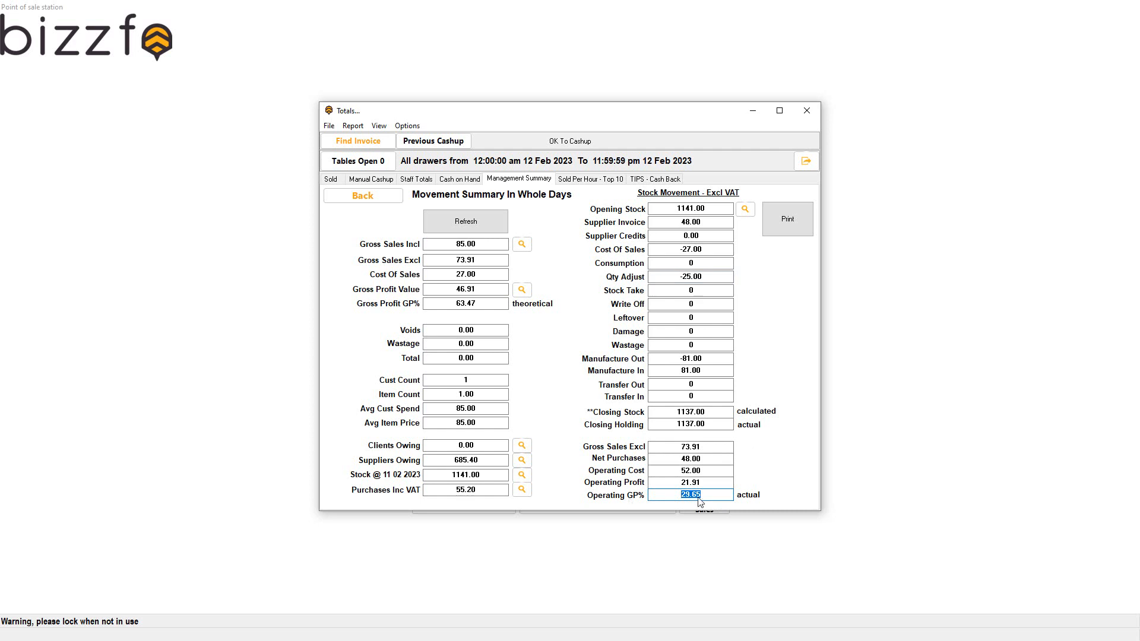
drag(494, 306, 401, 308)
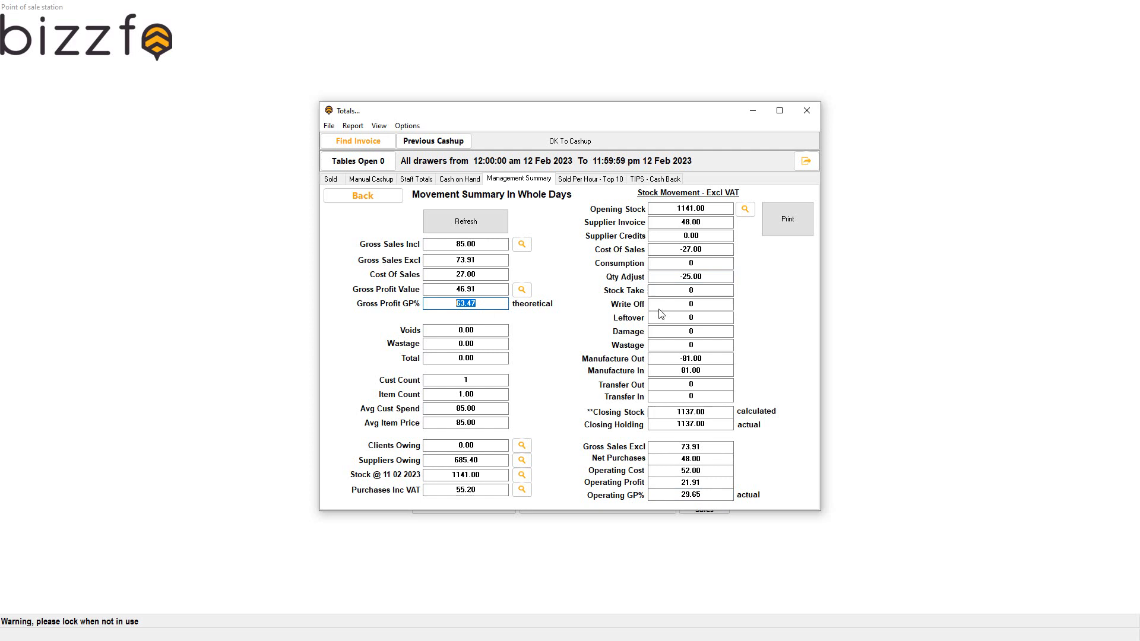
drag(717, 279, 643, 282)
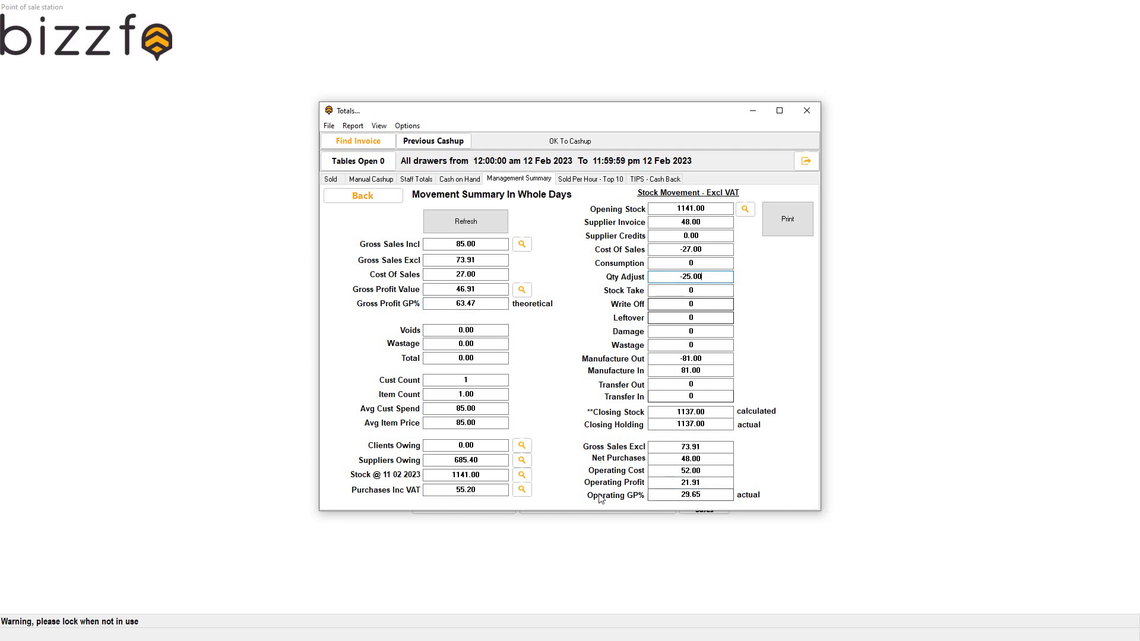
double_click(678, 497)
drag(719, 502, 609, 499)
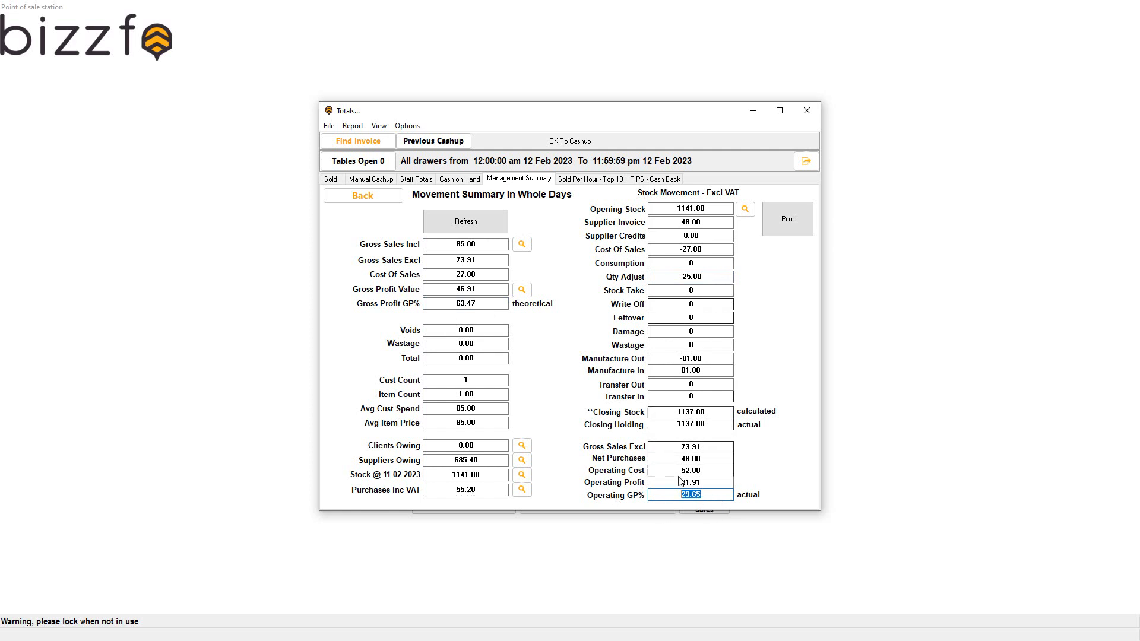
Review the supplier invoice, Qty Adjust and manufacture in and out values, and compare calculated closing stock with actual closing holding.
click(727, 223)
drag(727, 222, 615, 220)
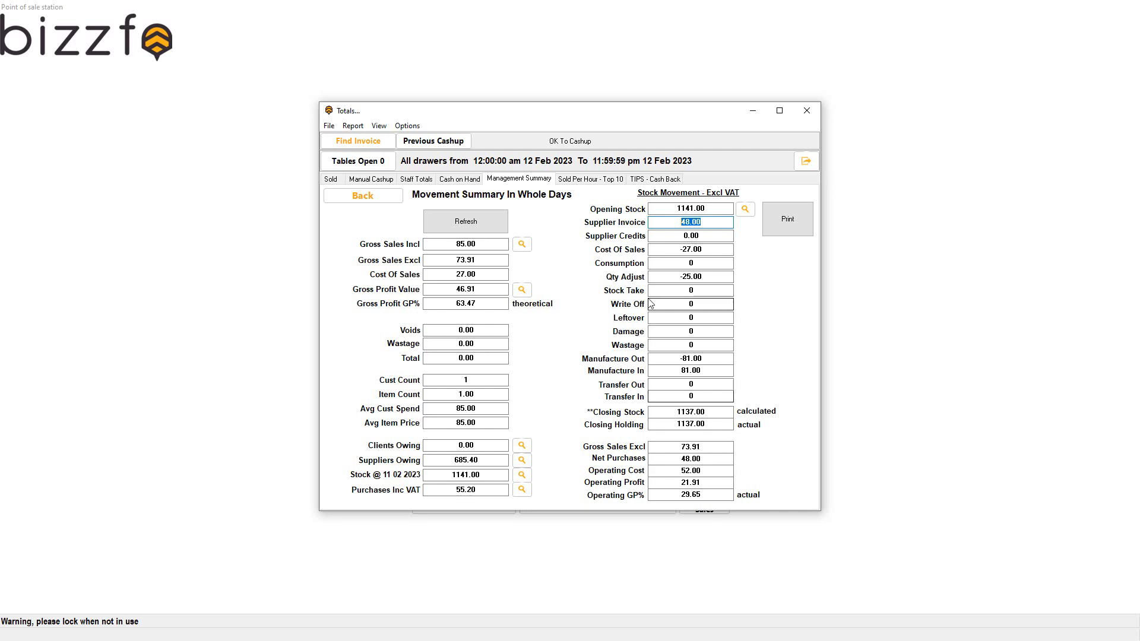
drag(704, 277, 669, 279)
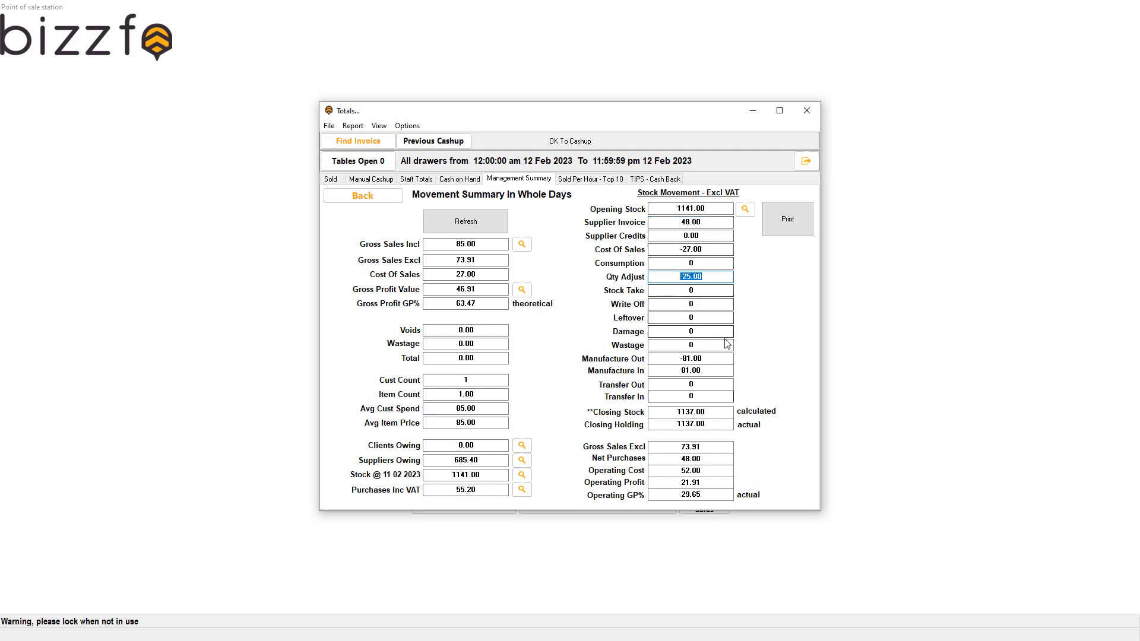
drag(707, 370, 614, 382)
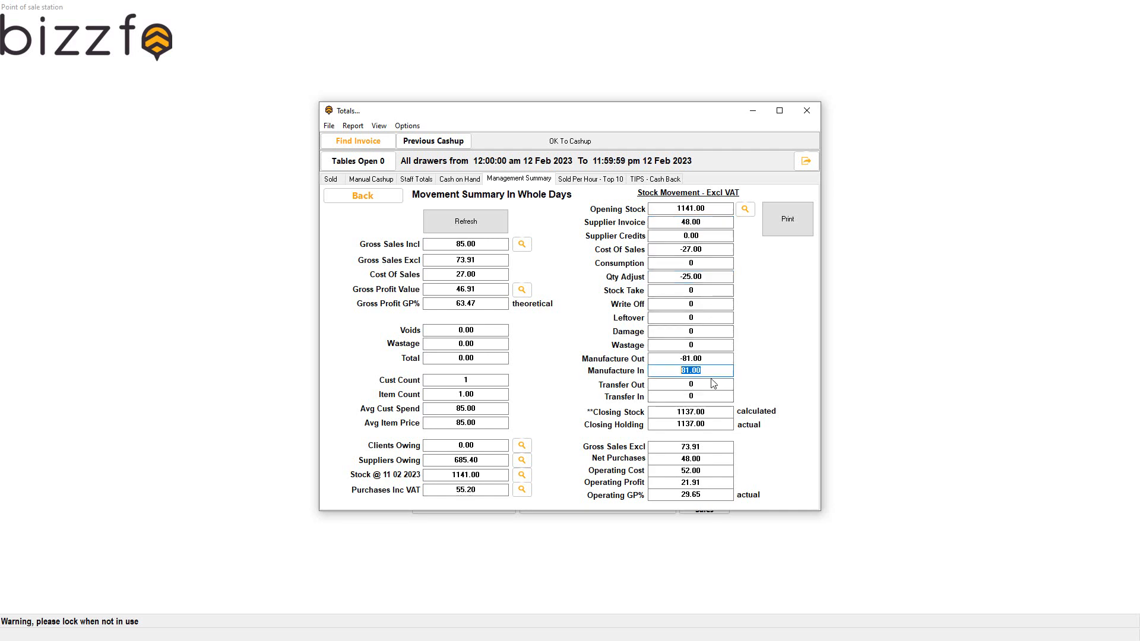
drag(716, 360, 654, 361)
click(662, 414)
key(Tab)
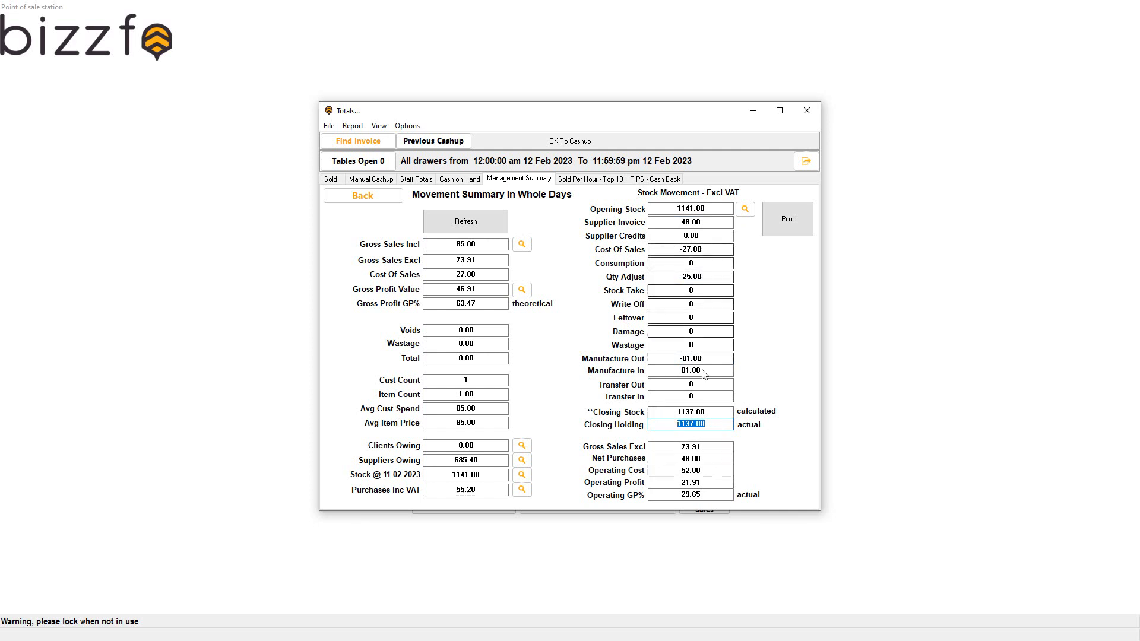
Preview the printable Management Summary Report, and close the preview and the cashup Totals.
click(787, 219)
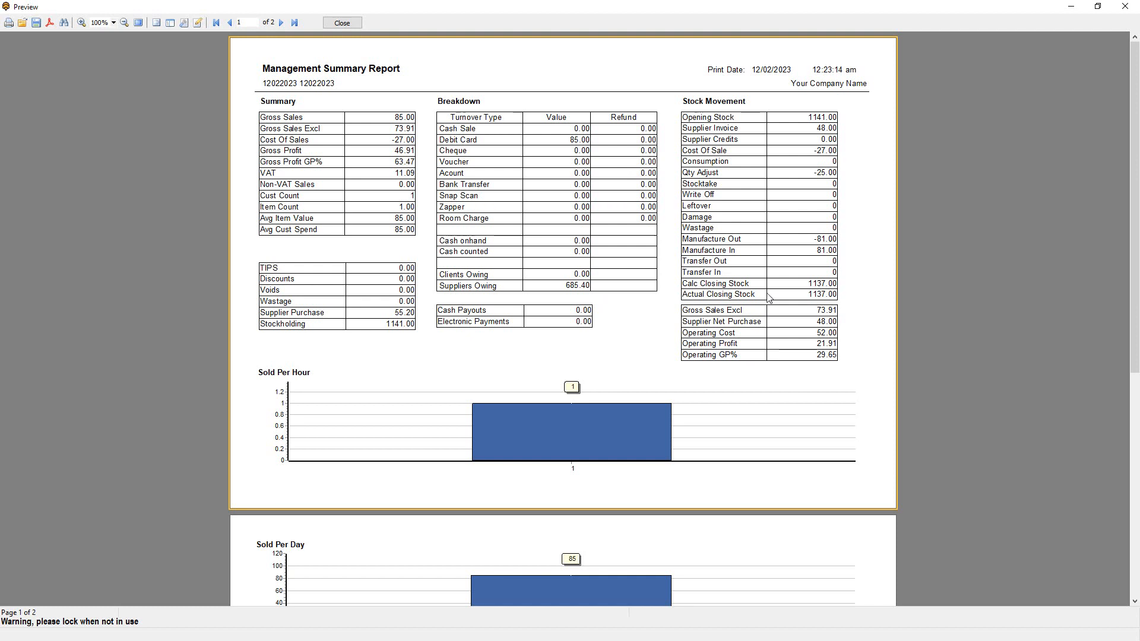
click(351, 23)
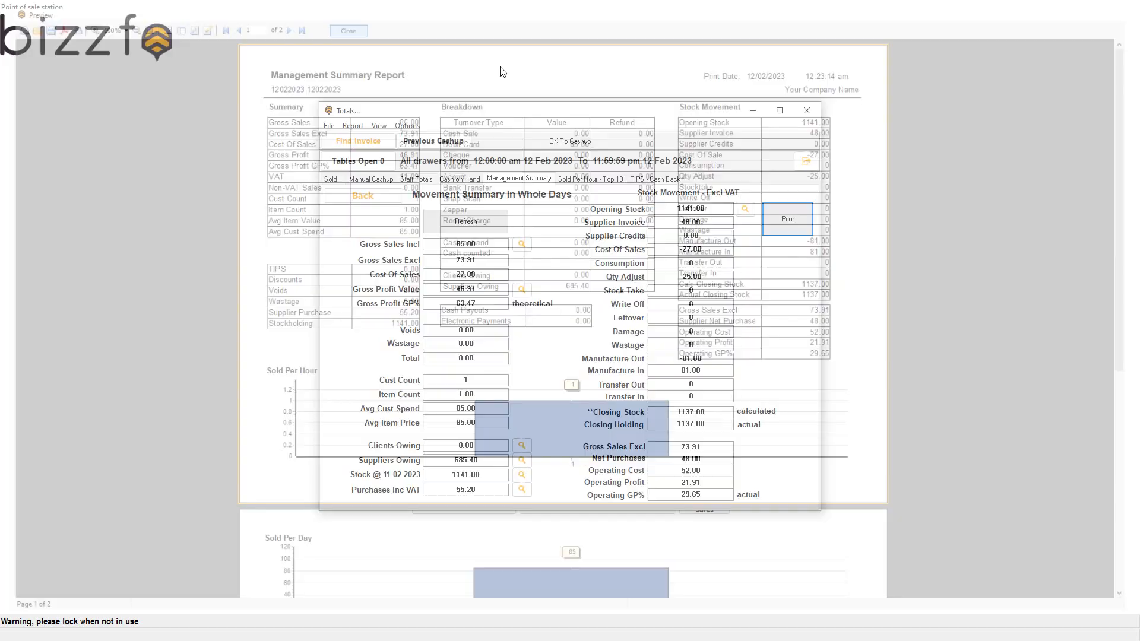
click(343, 24)
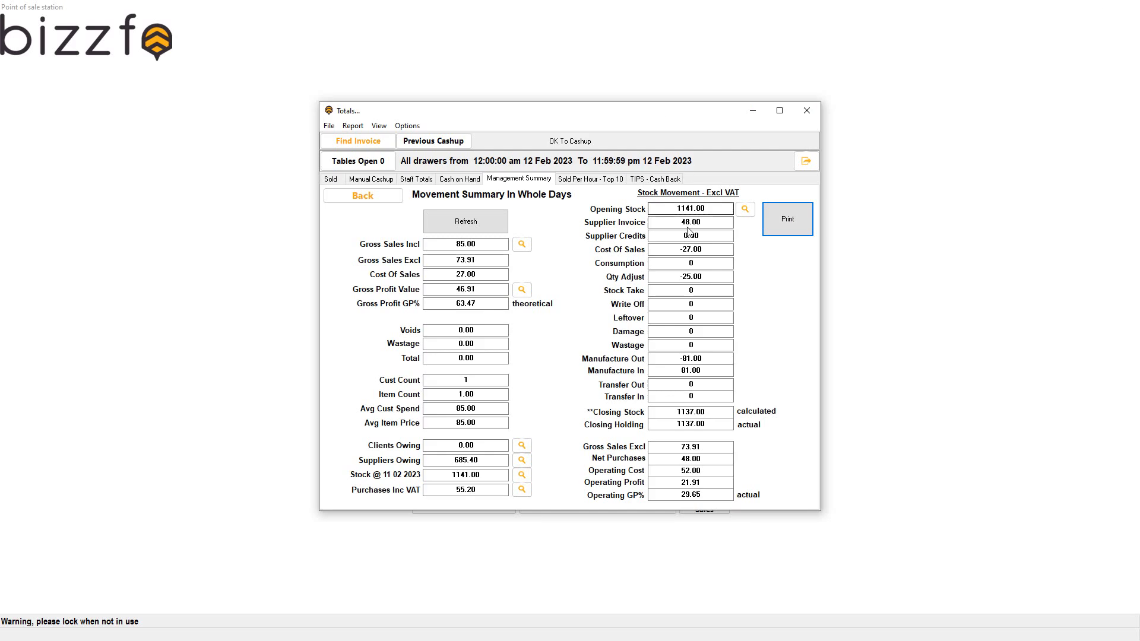
click(807, 111)
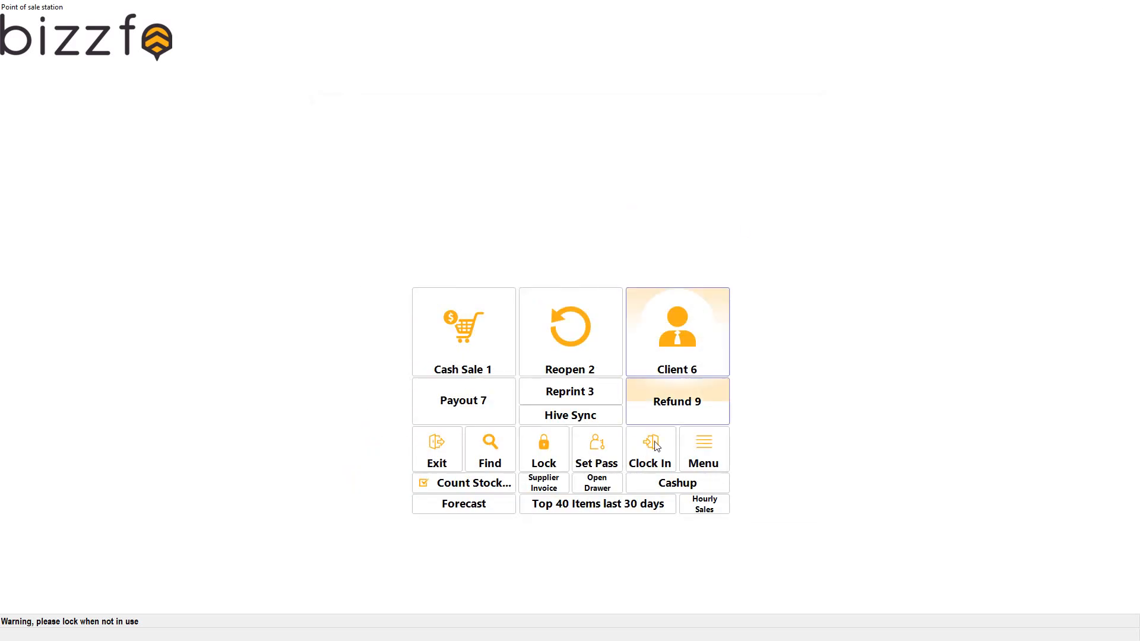
Exit the touch interface, check that Email Summary Report is enabled under the cashup actions in Program Options, and save the options.
click(444, 462)
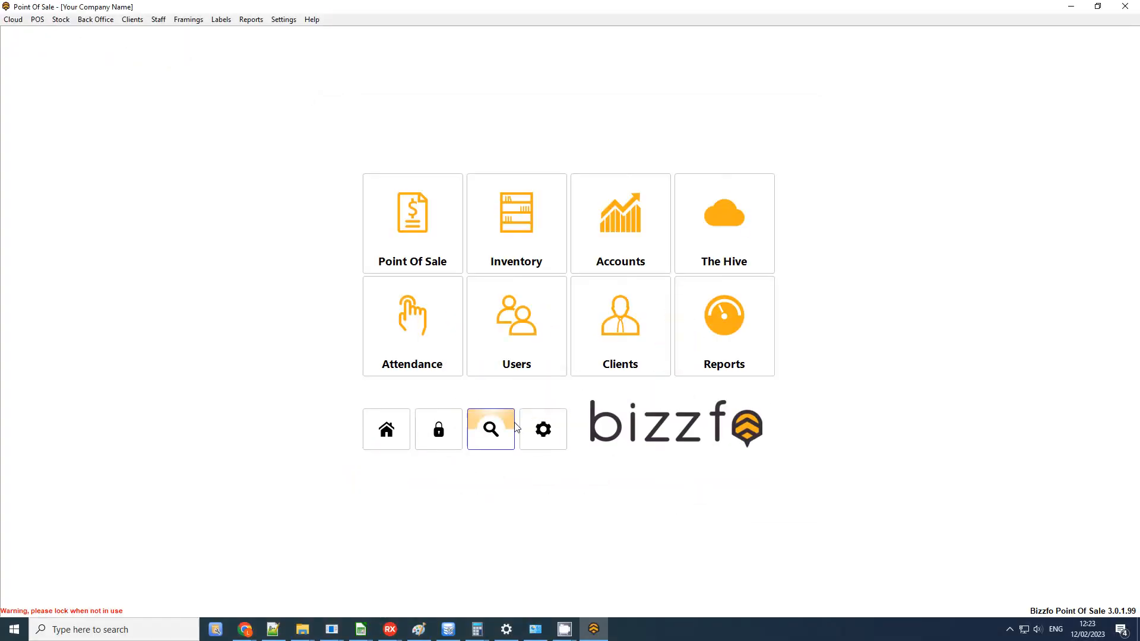
click(564, 434)
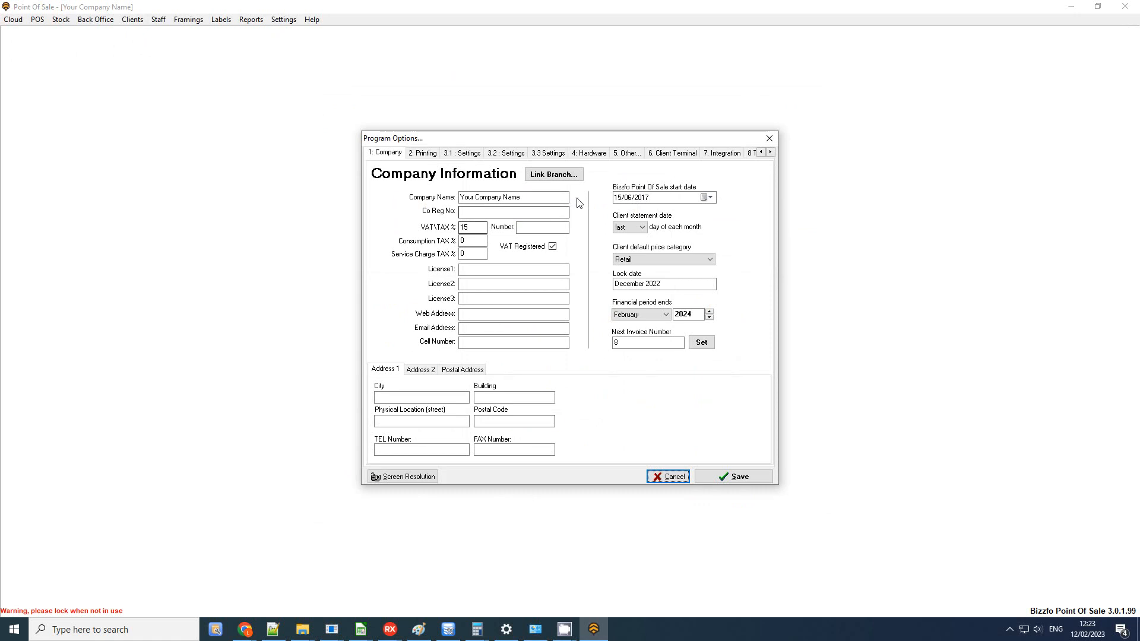
click(629, 156)
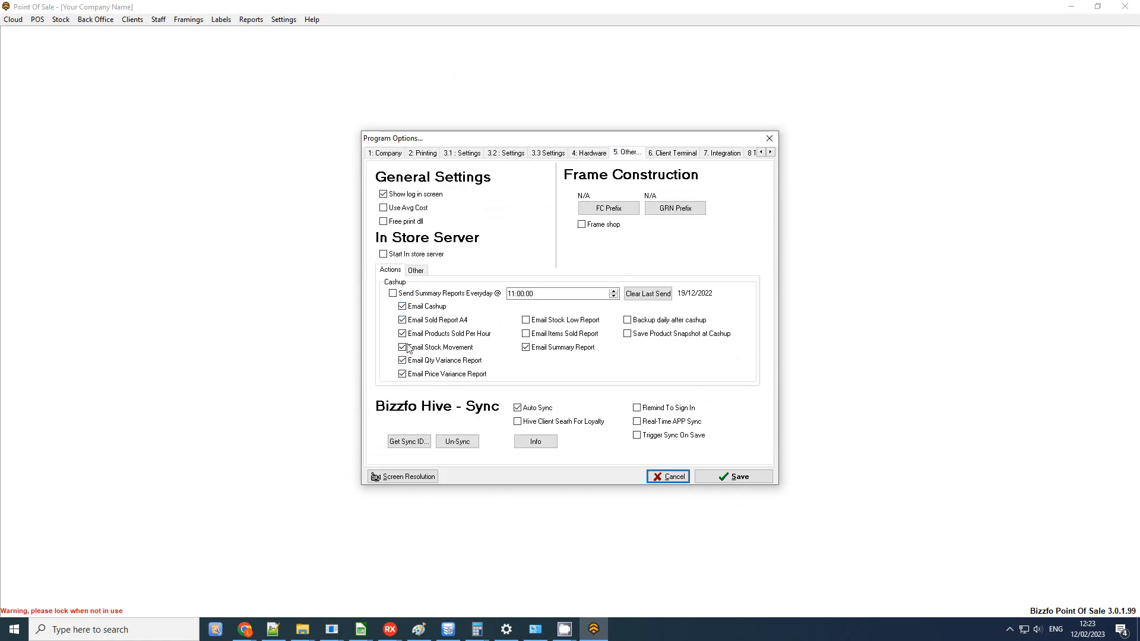
click(555, 354)
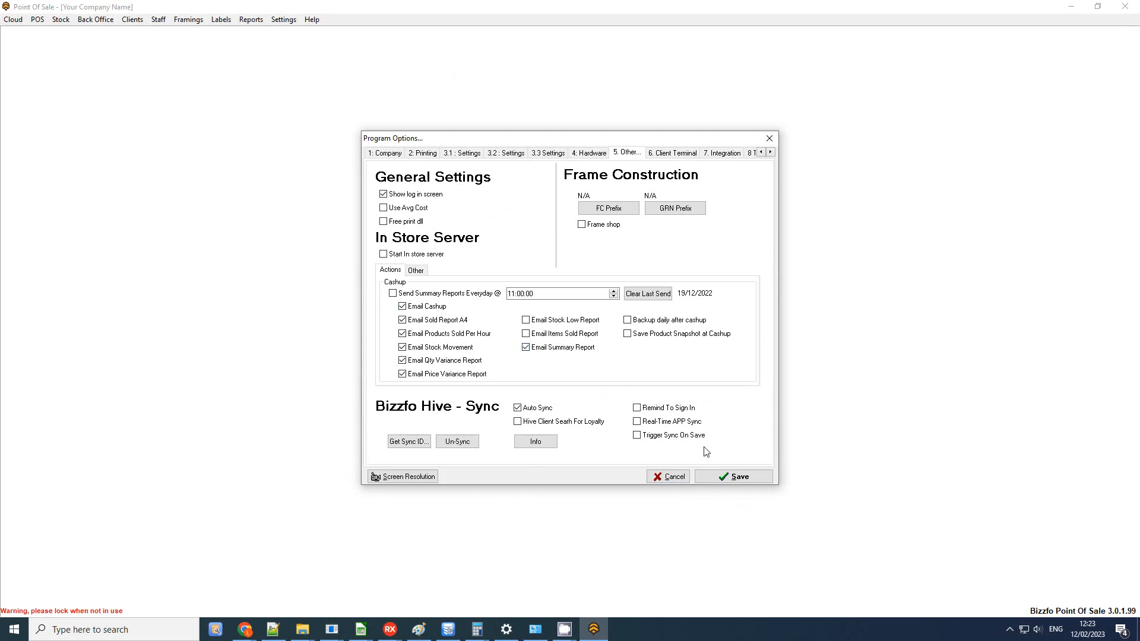
click(718, 476)
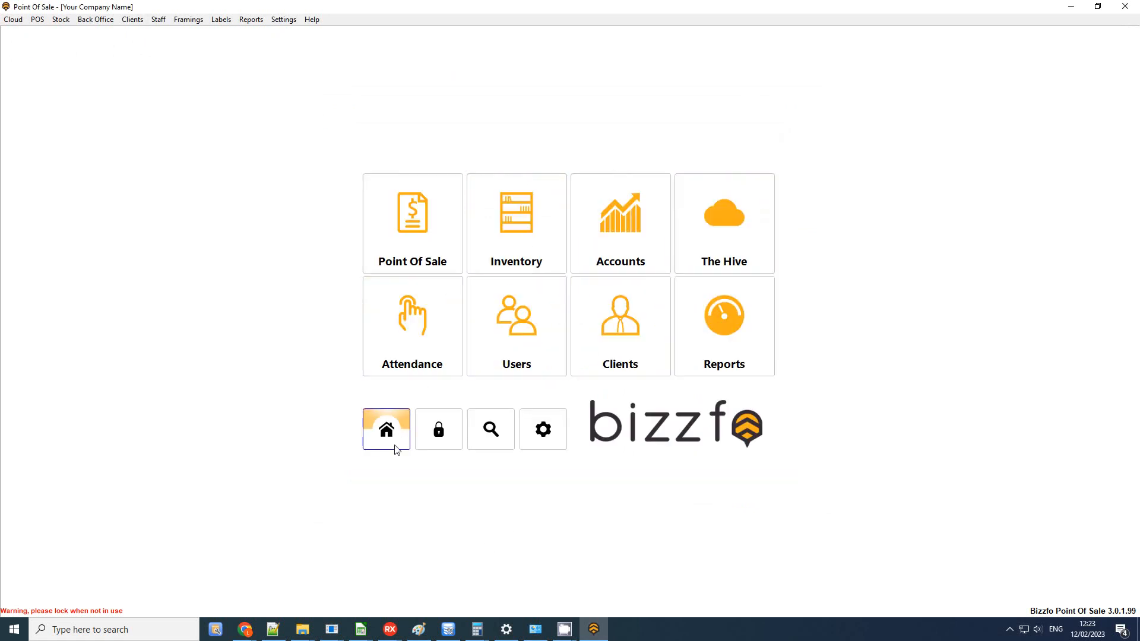
Start the point of sale touch interface again from the main screen.
click(418, 215)
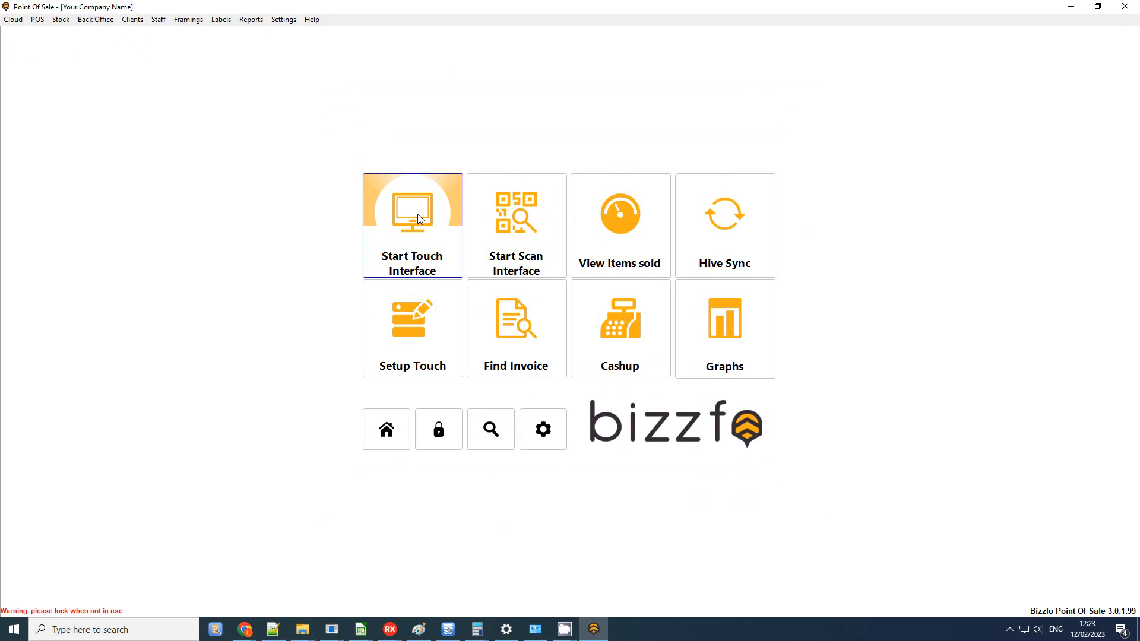
click(418, 215)
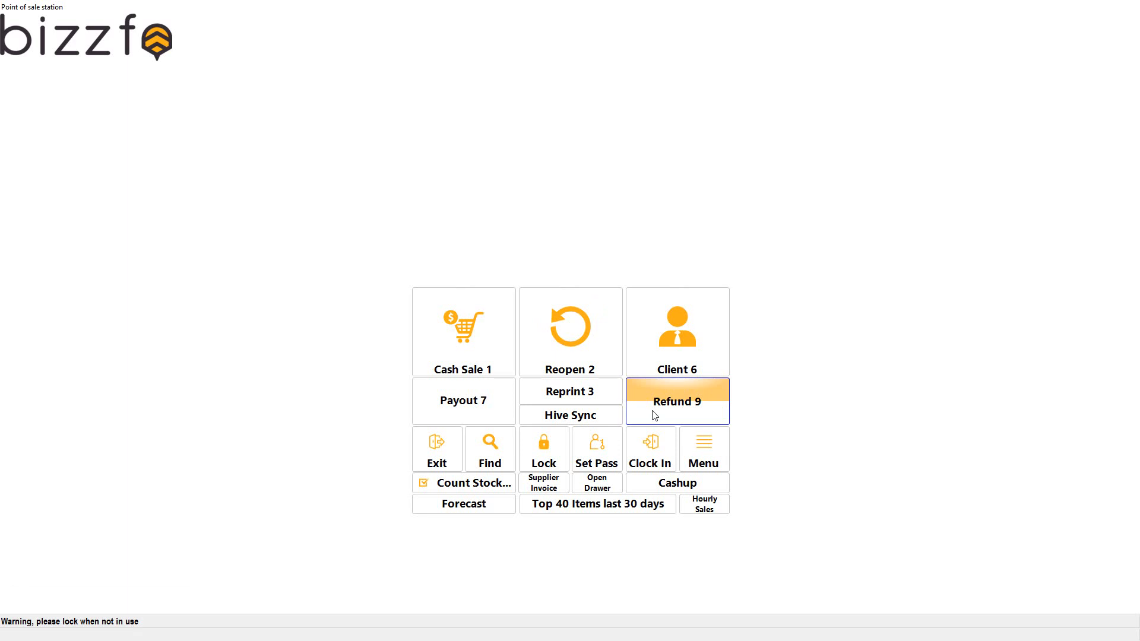